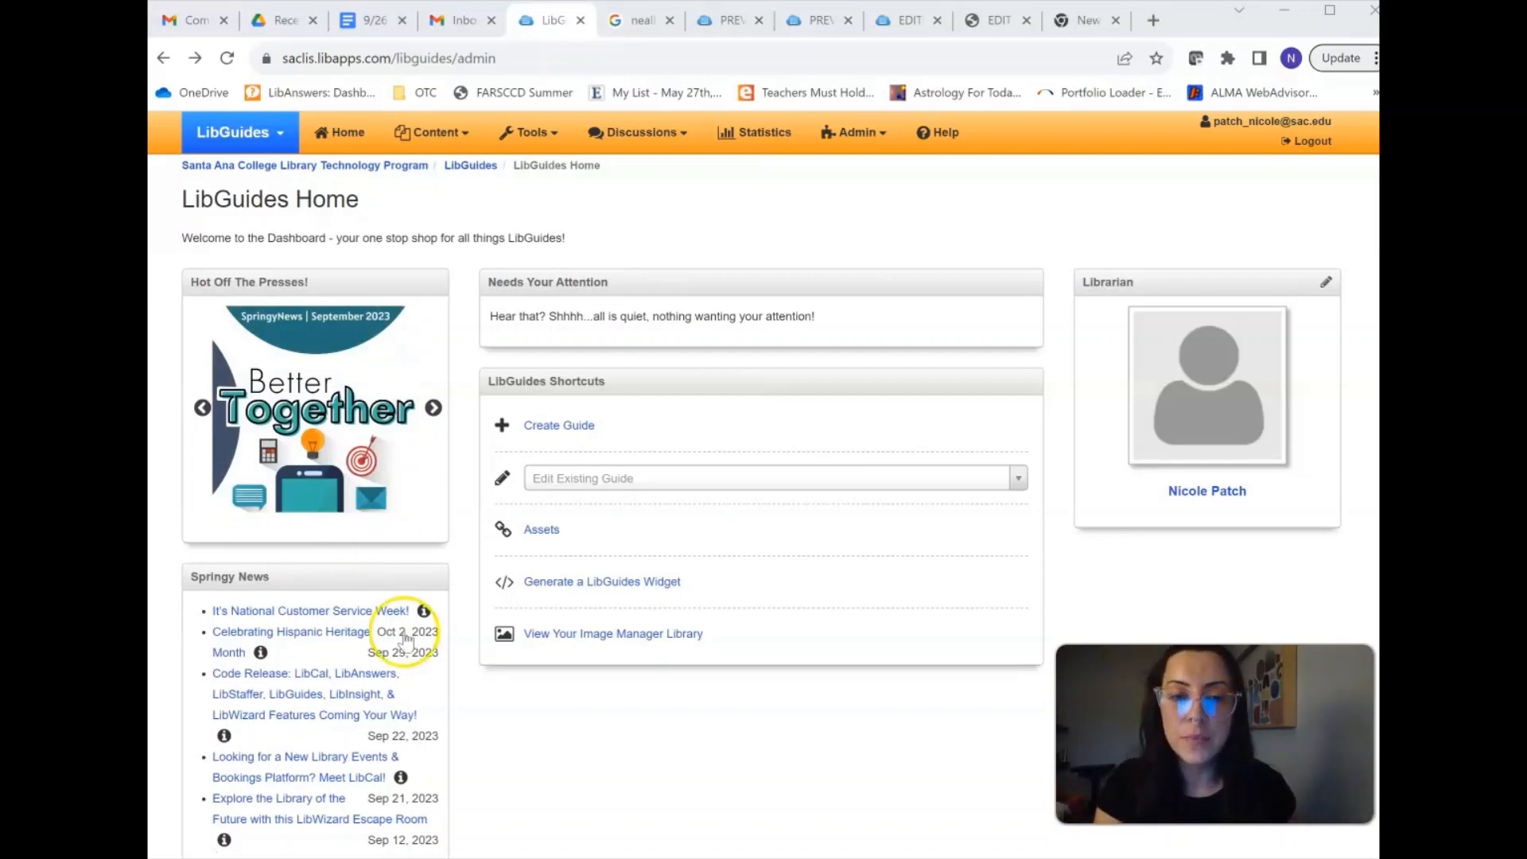
Start a new guide that copies the content and layout of the local guide LIBR 101- Side-Navigation Layout
click(556, 427)
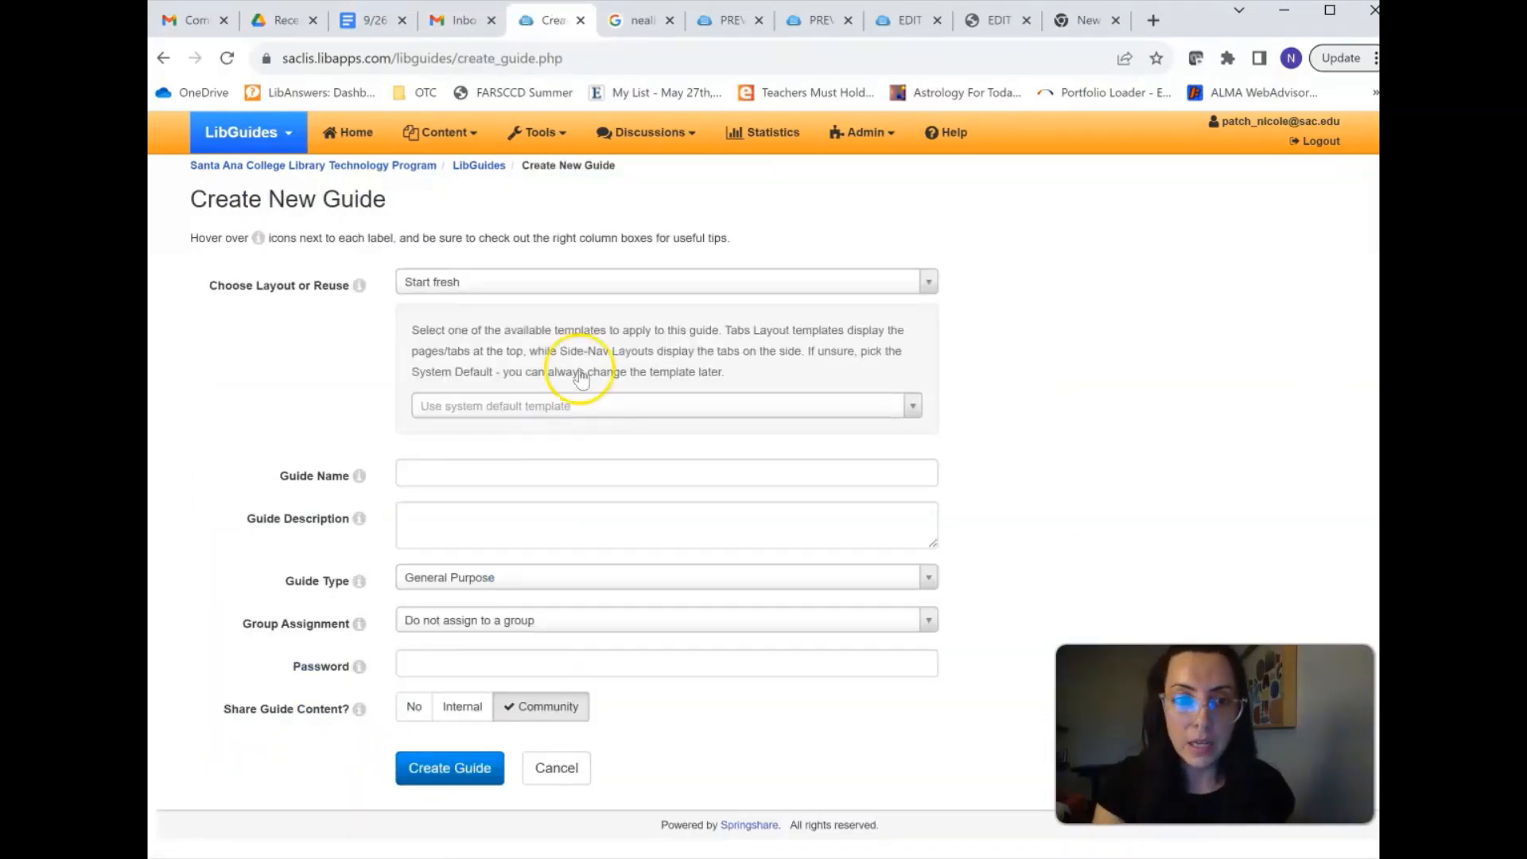
click(928, 282)
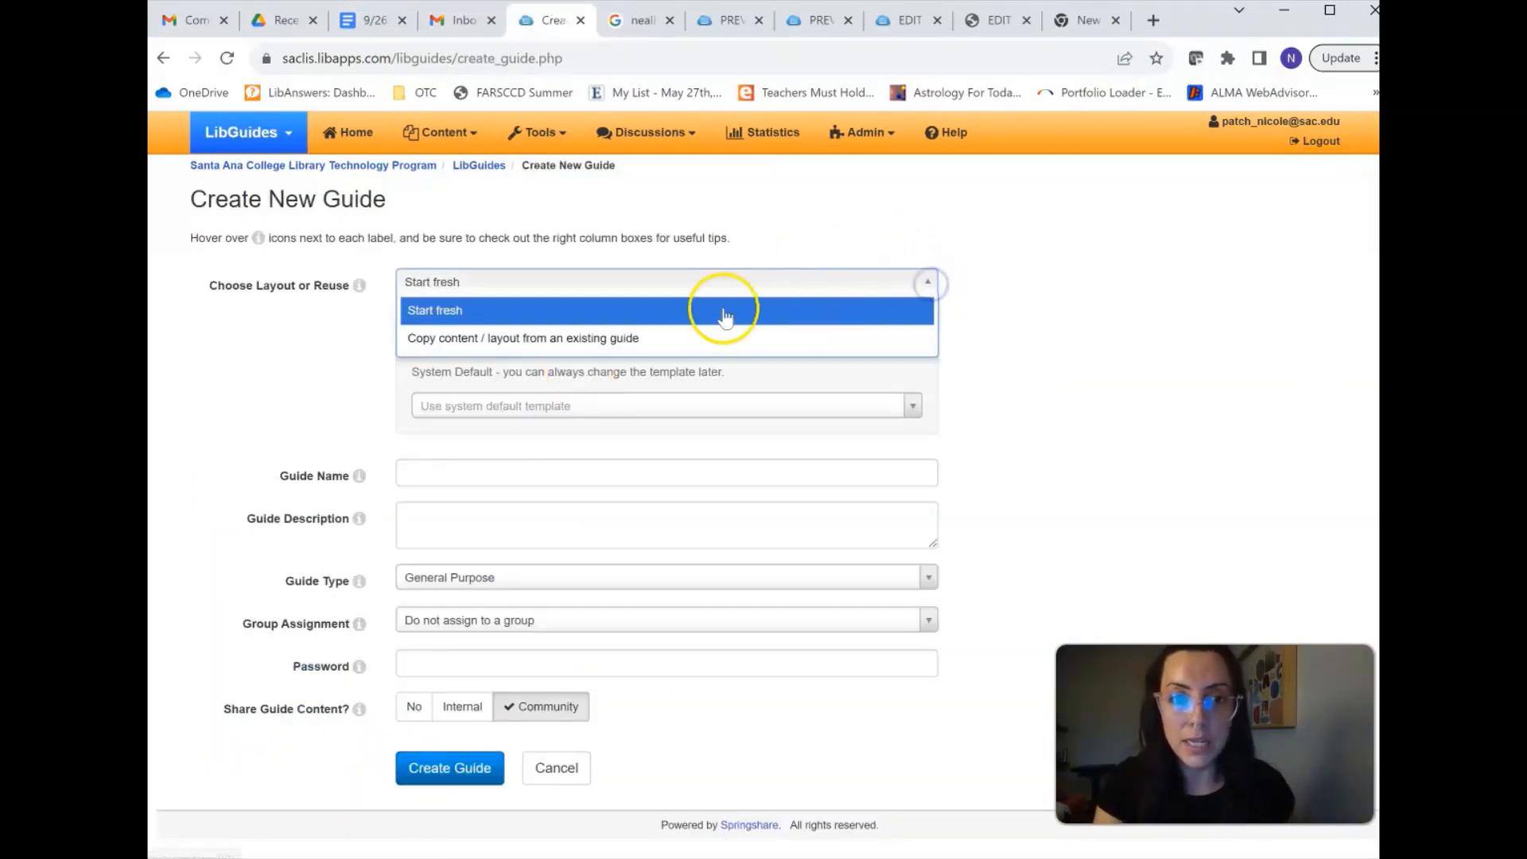
click(555, 341)
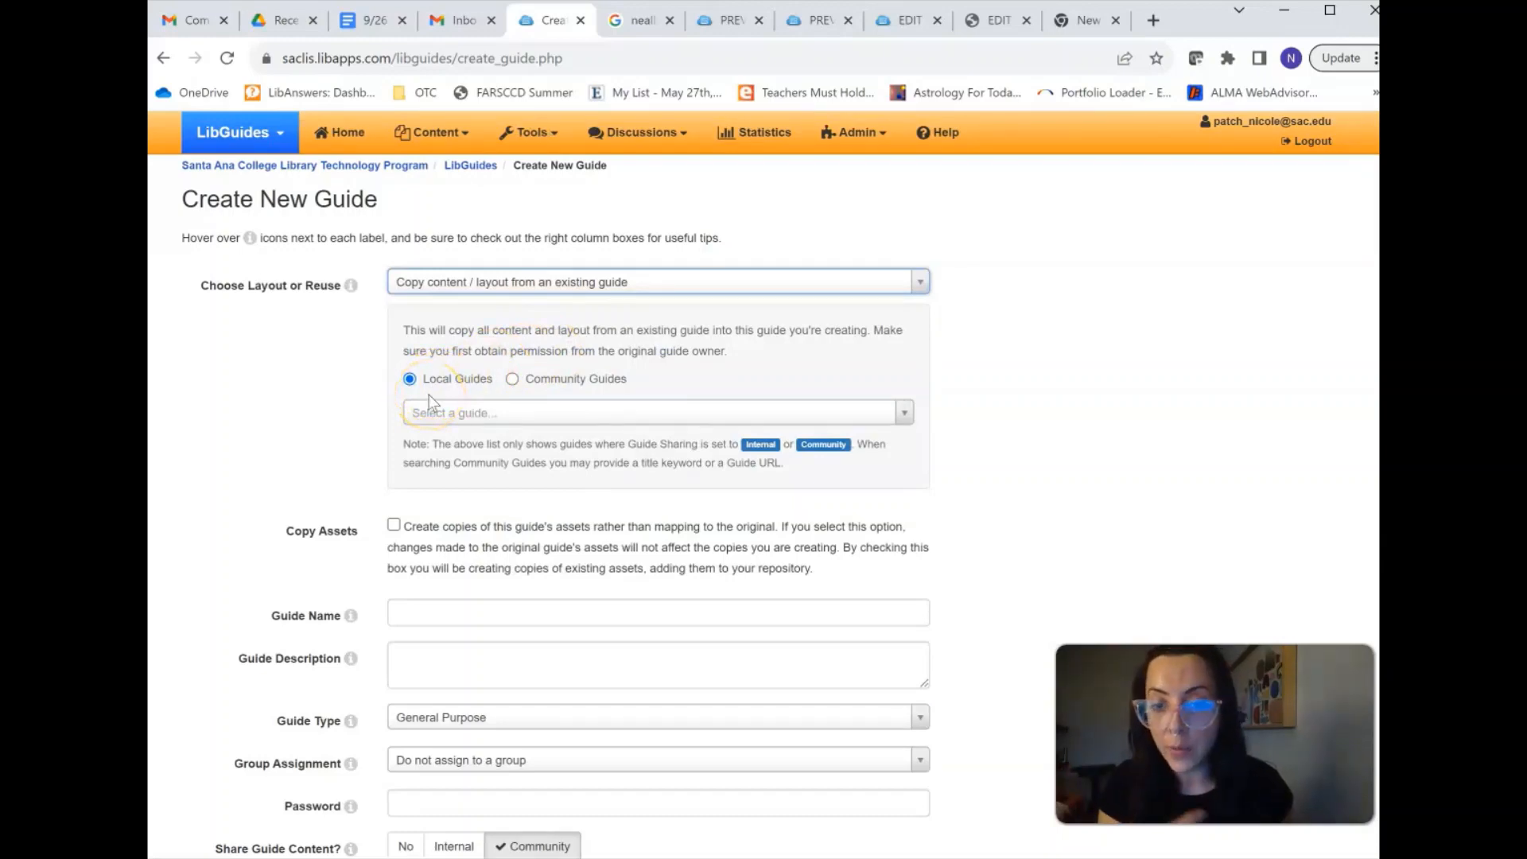
click(506, 412)
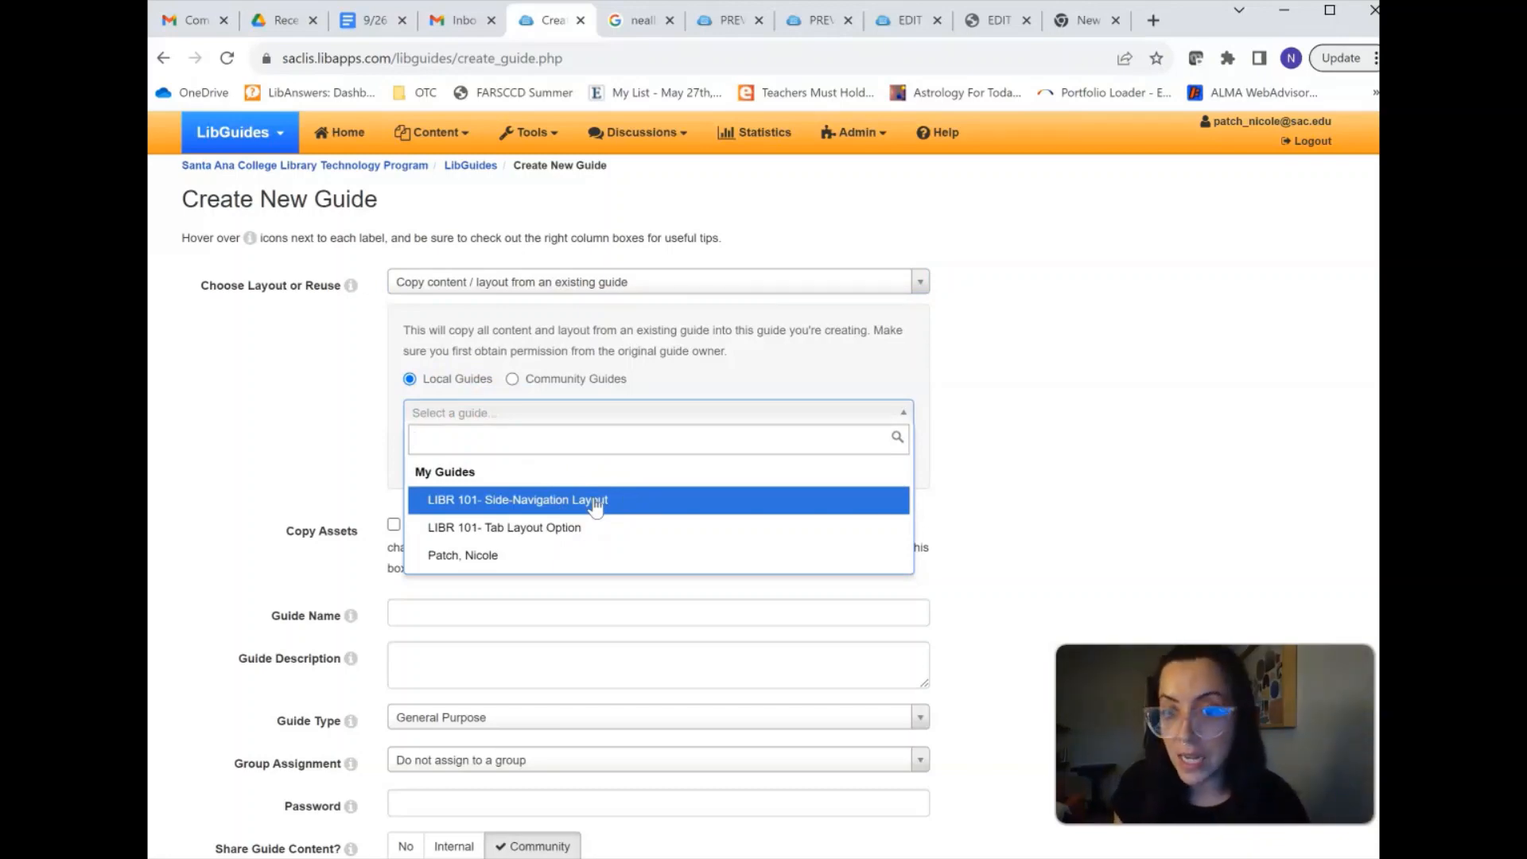
click(596, 501)
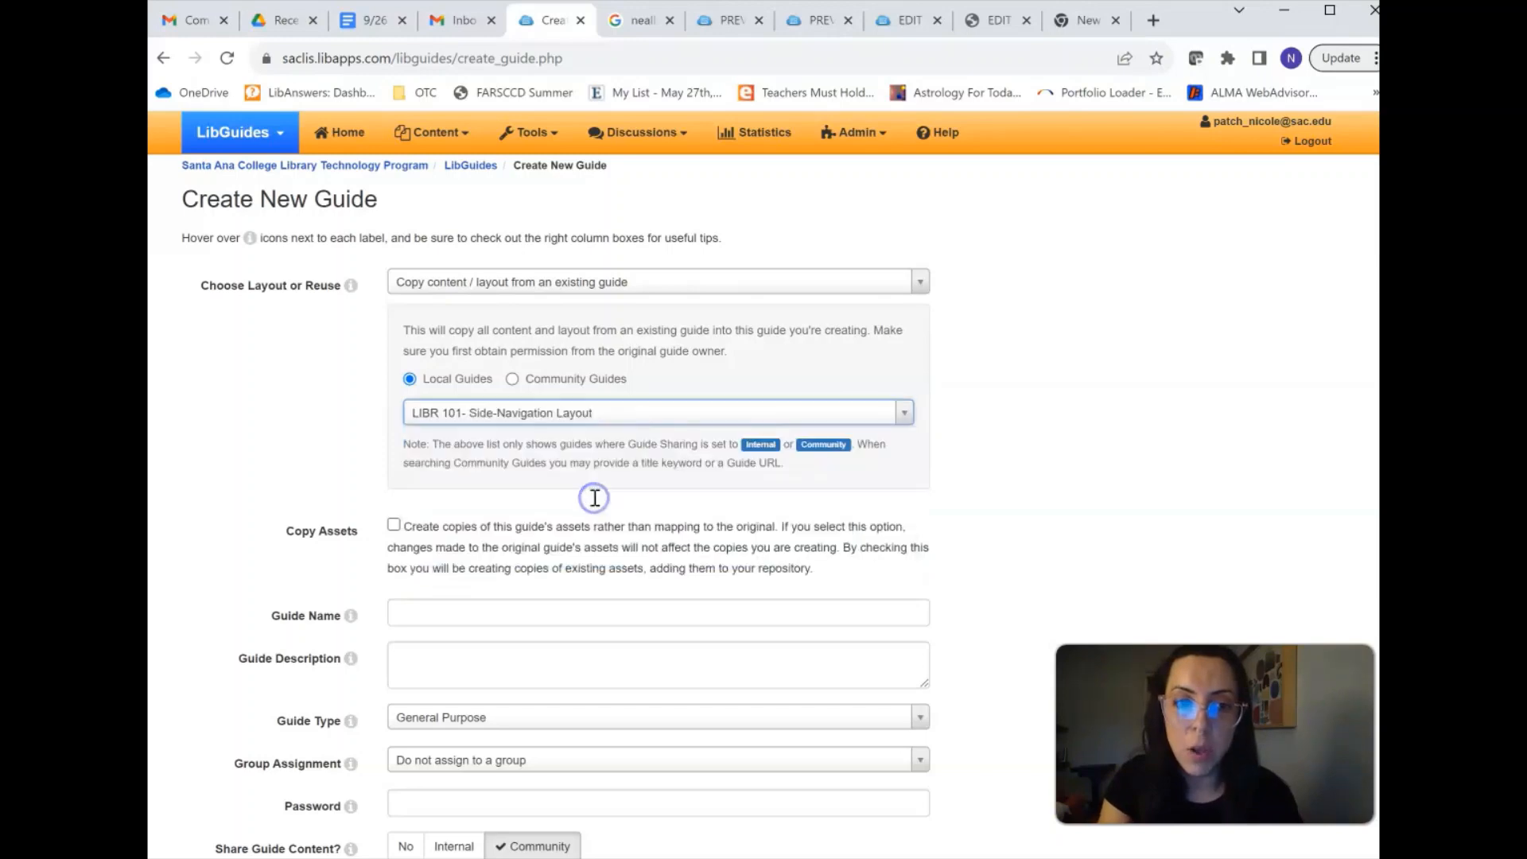
Enable creating copies of the original guide's assets instead of mapping to them
scroll(593, 498, down, 2)
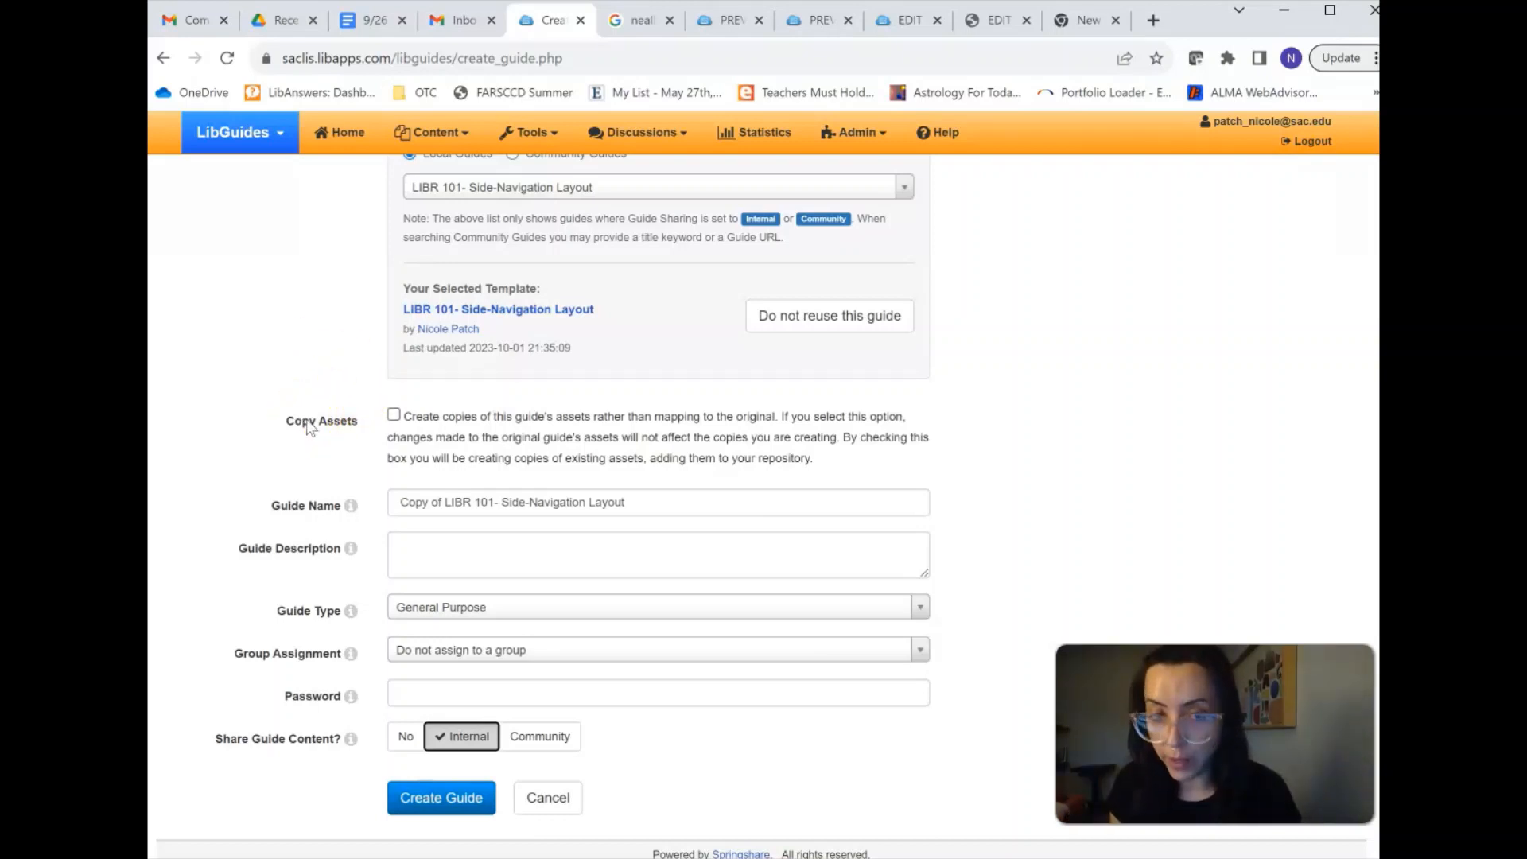
click(393, 416)
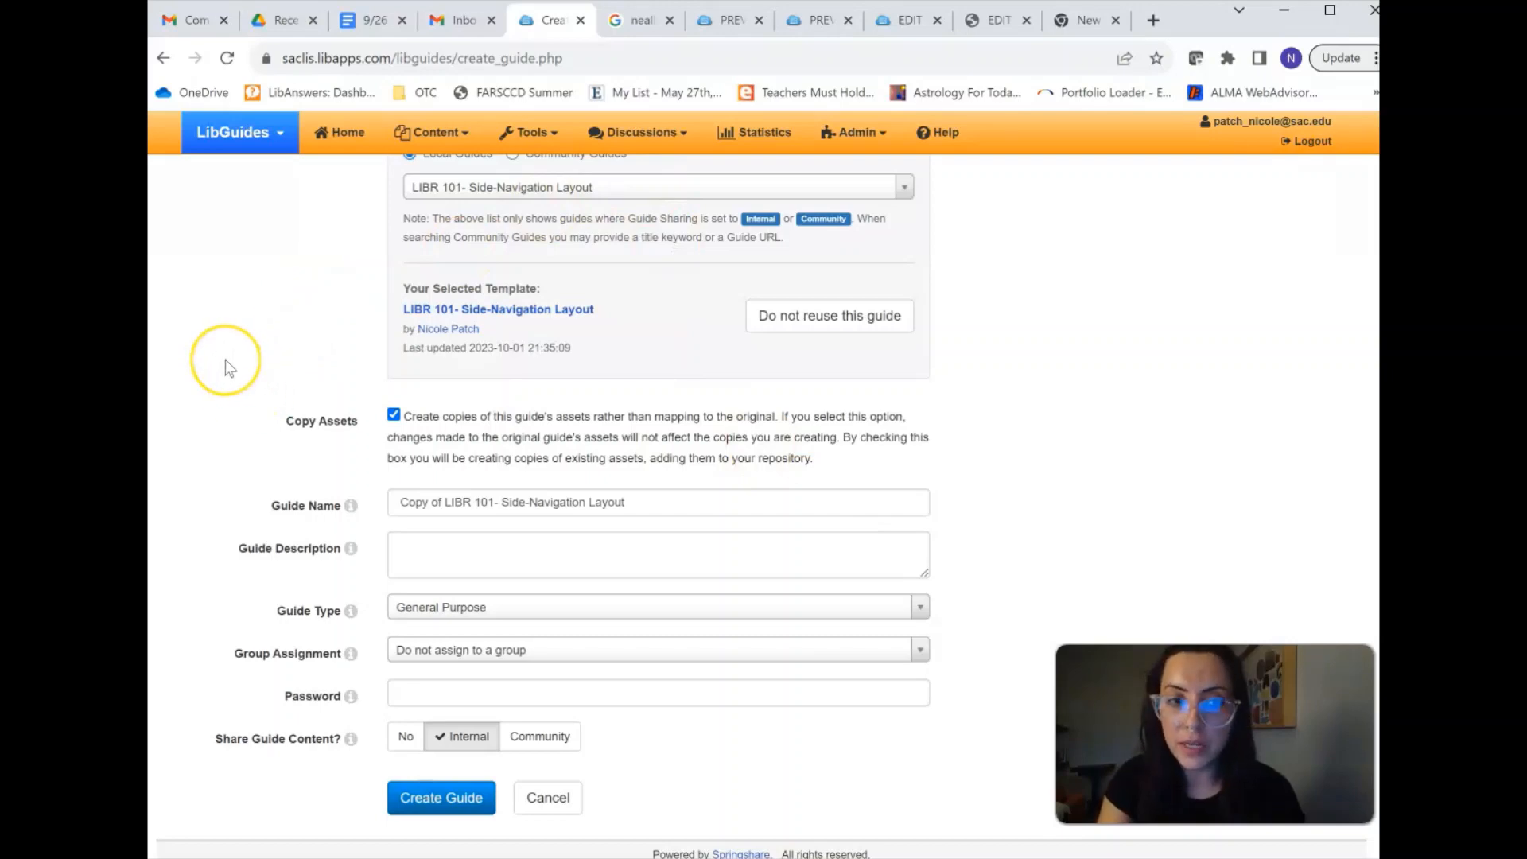
scroll(225, 360, up, 2)
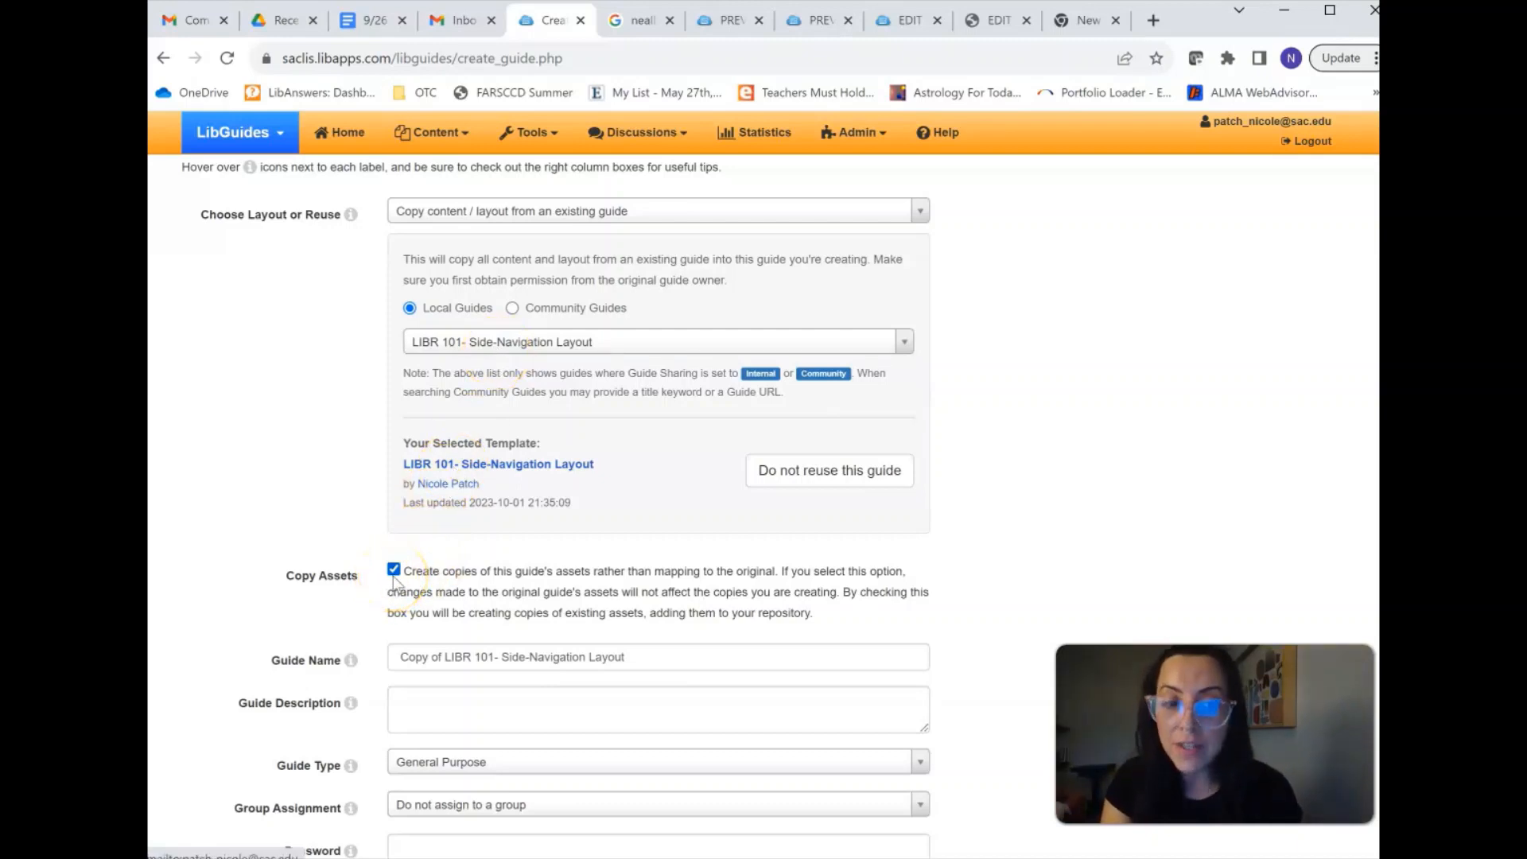
Replace the guide name with the author's last name, first name, followed by "(copied version)"
scroll(395, 582, down, 1)
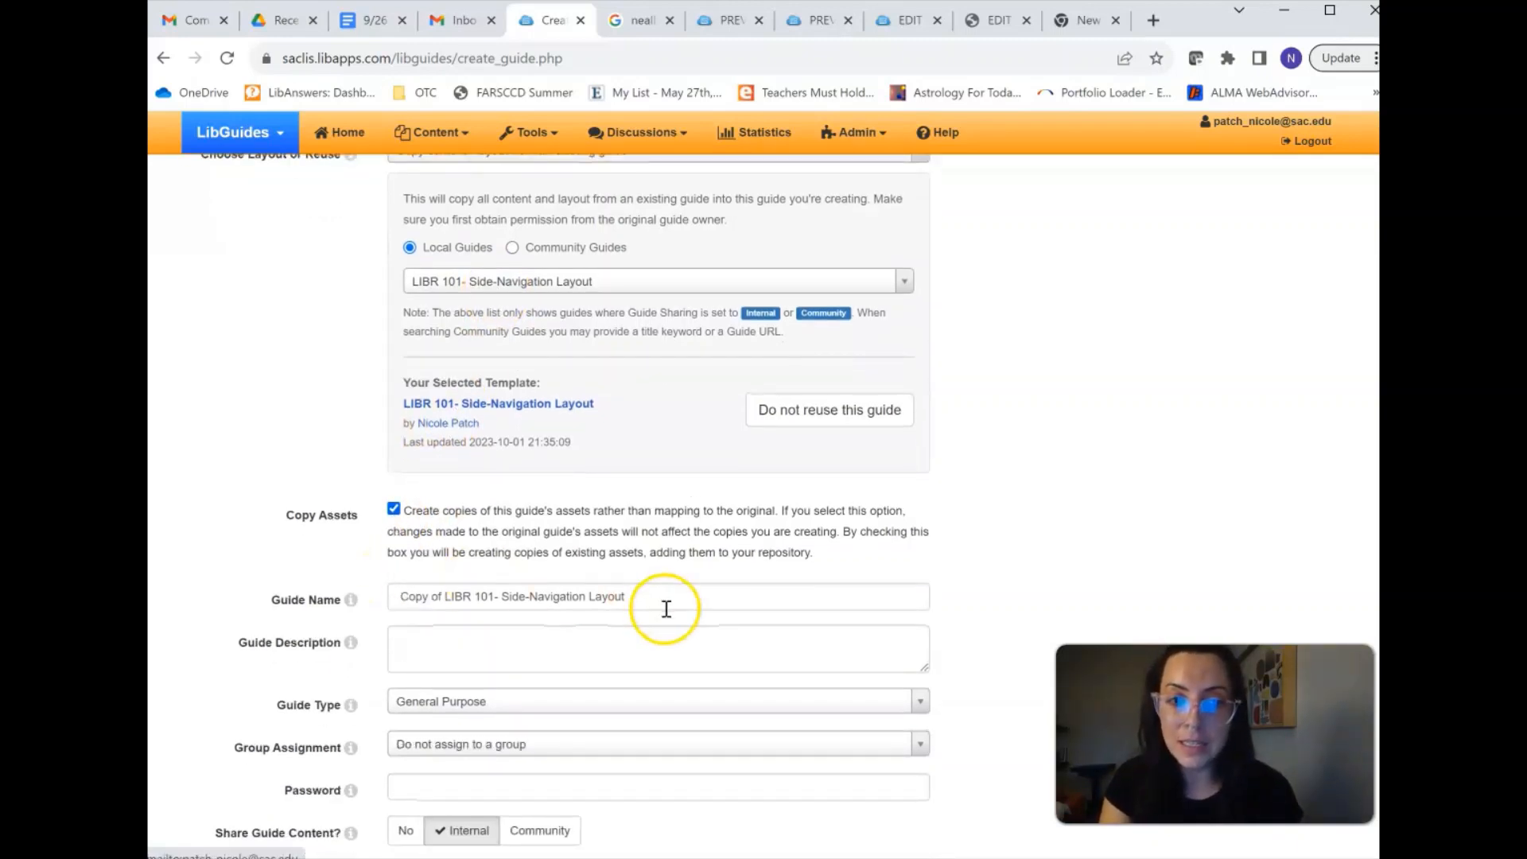
drag(663, 606, 374, 600)
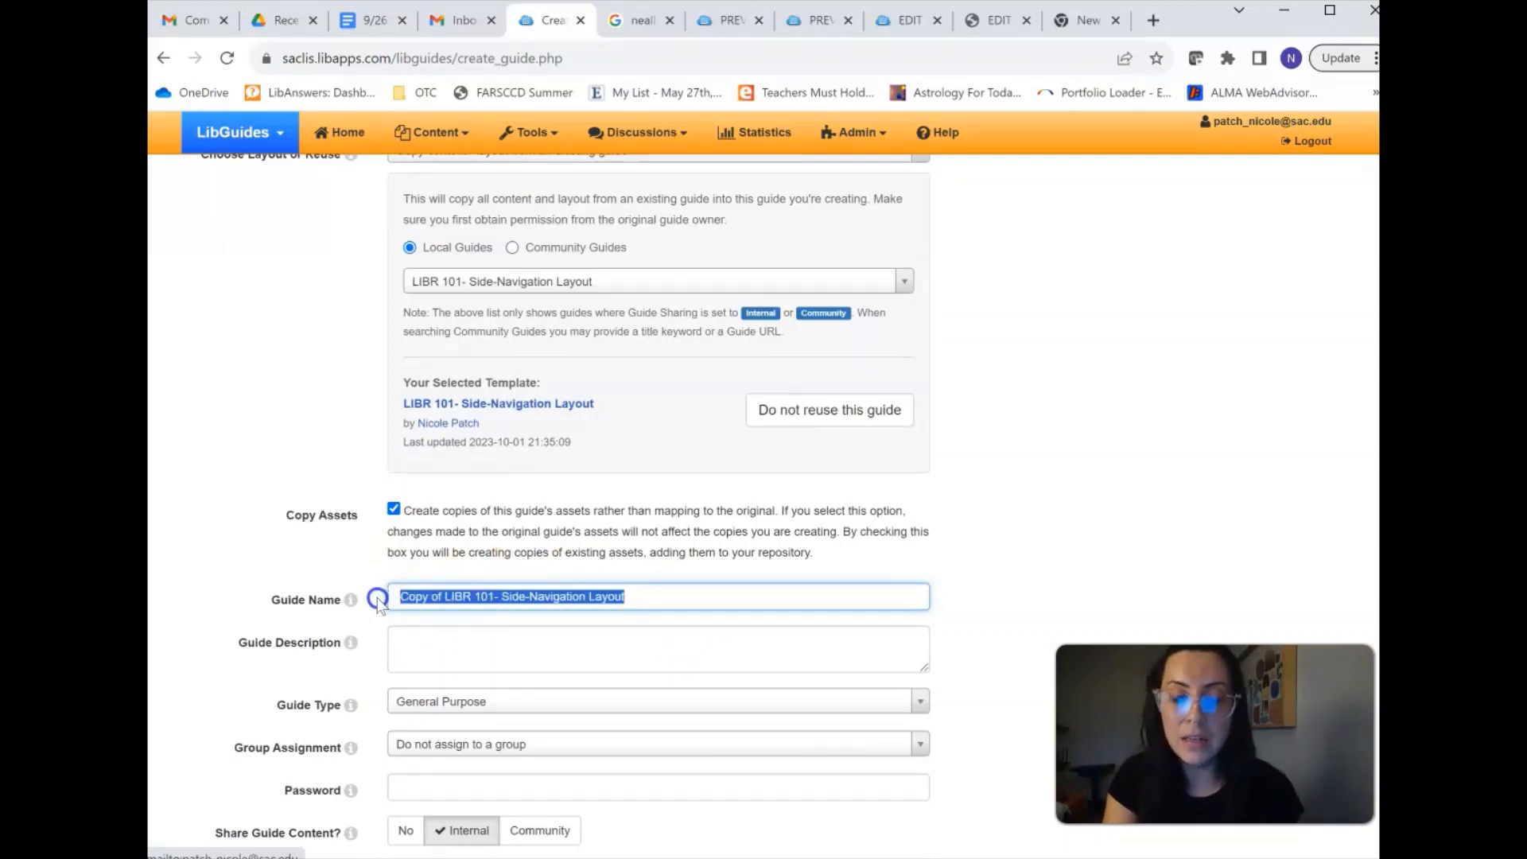
text(Pat)
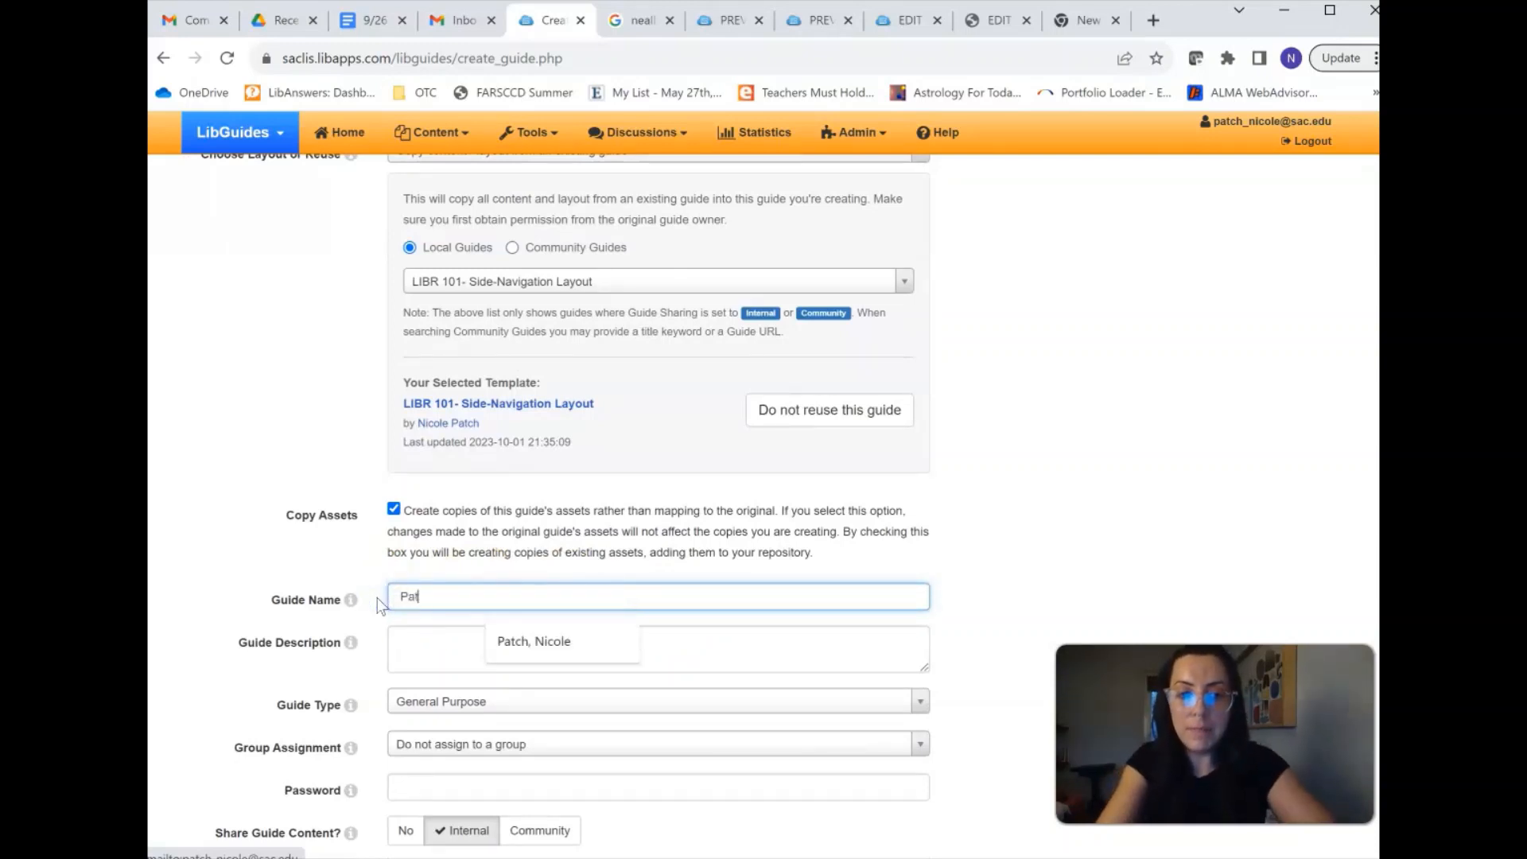
text(ch, Nicole)
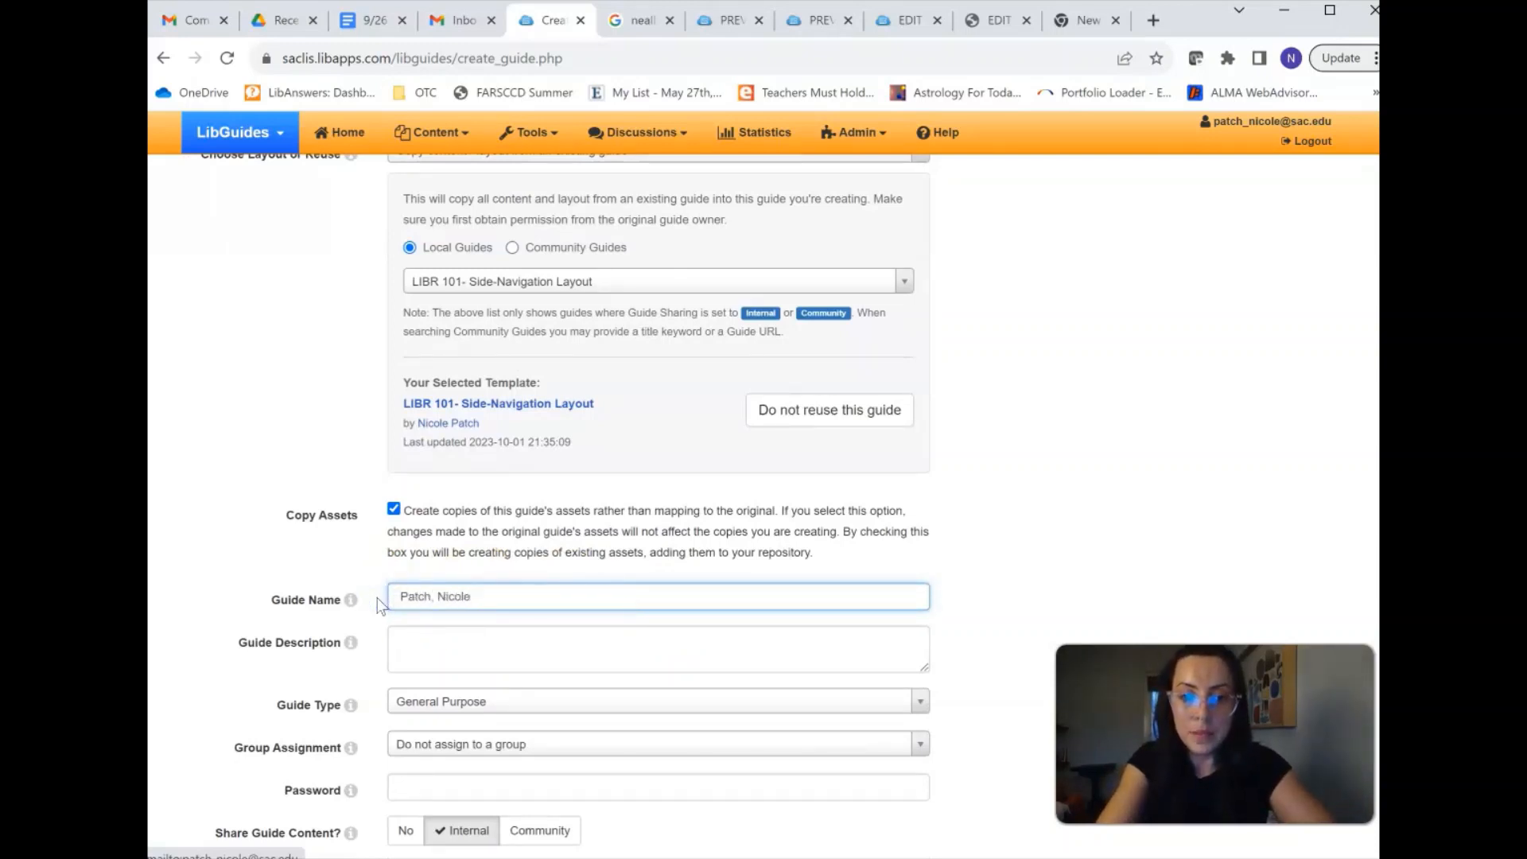
text( (copied vers)
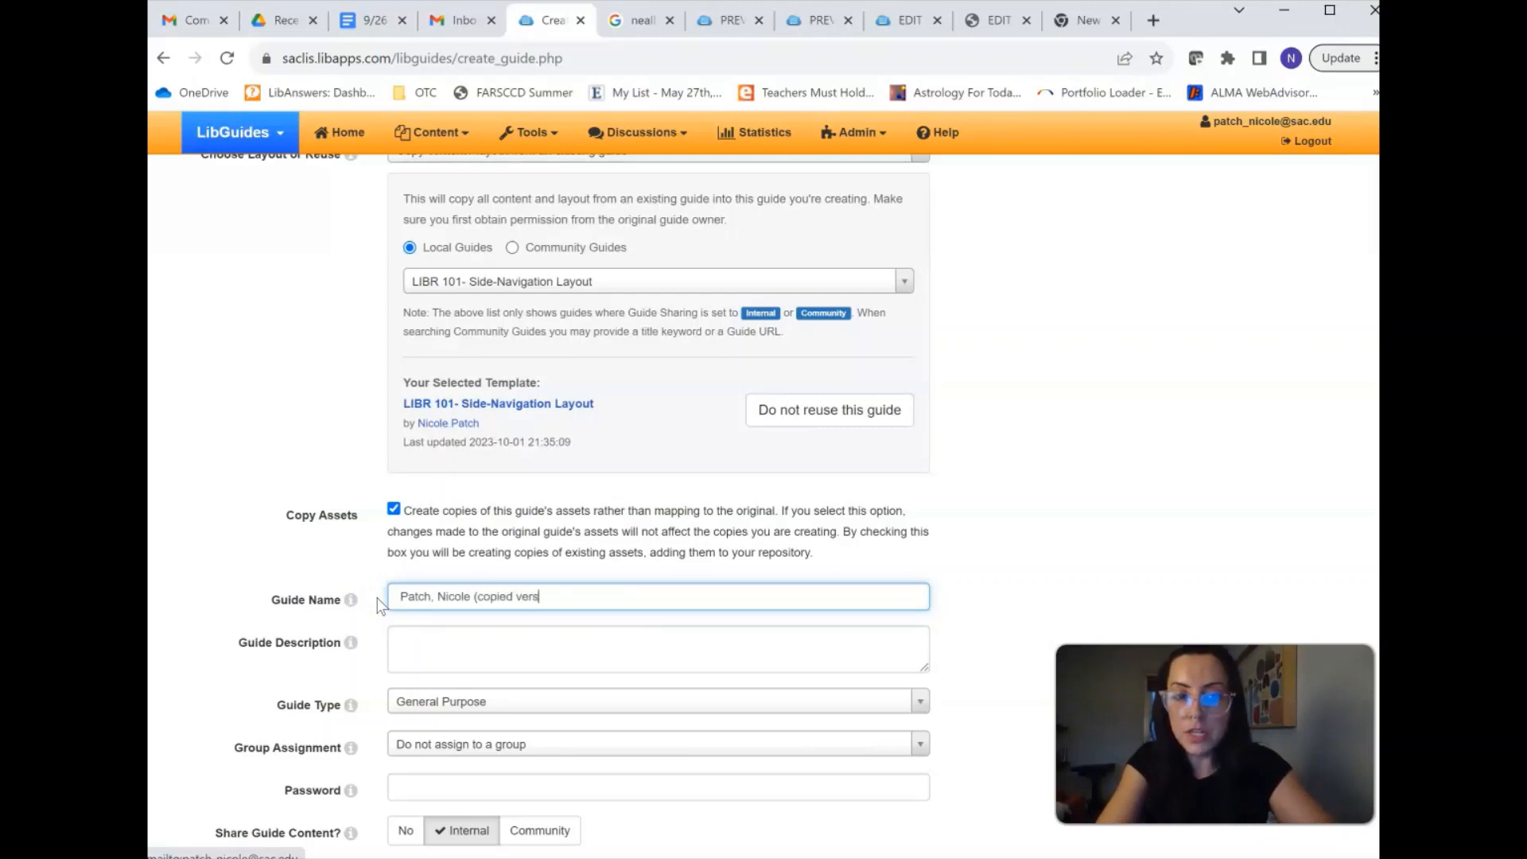
text(ion)
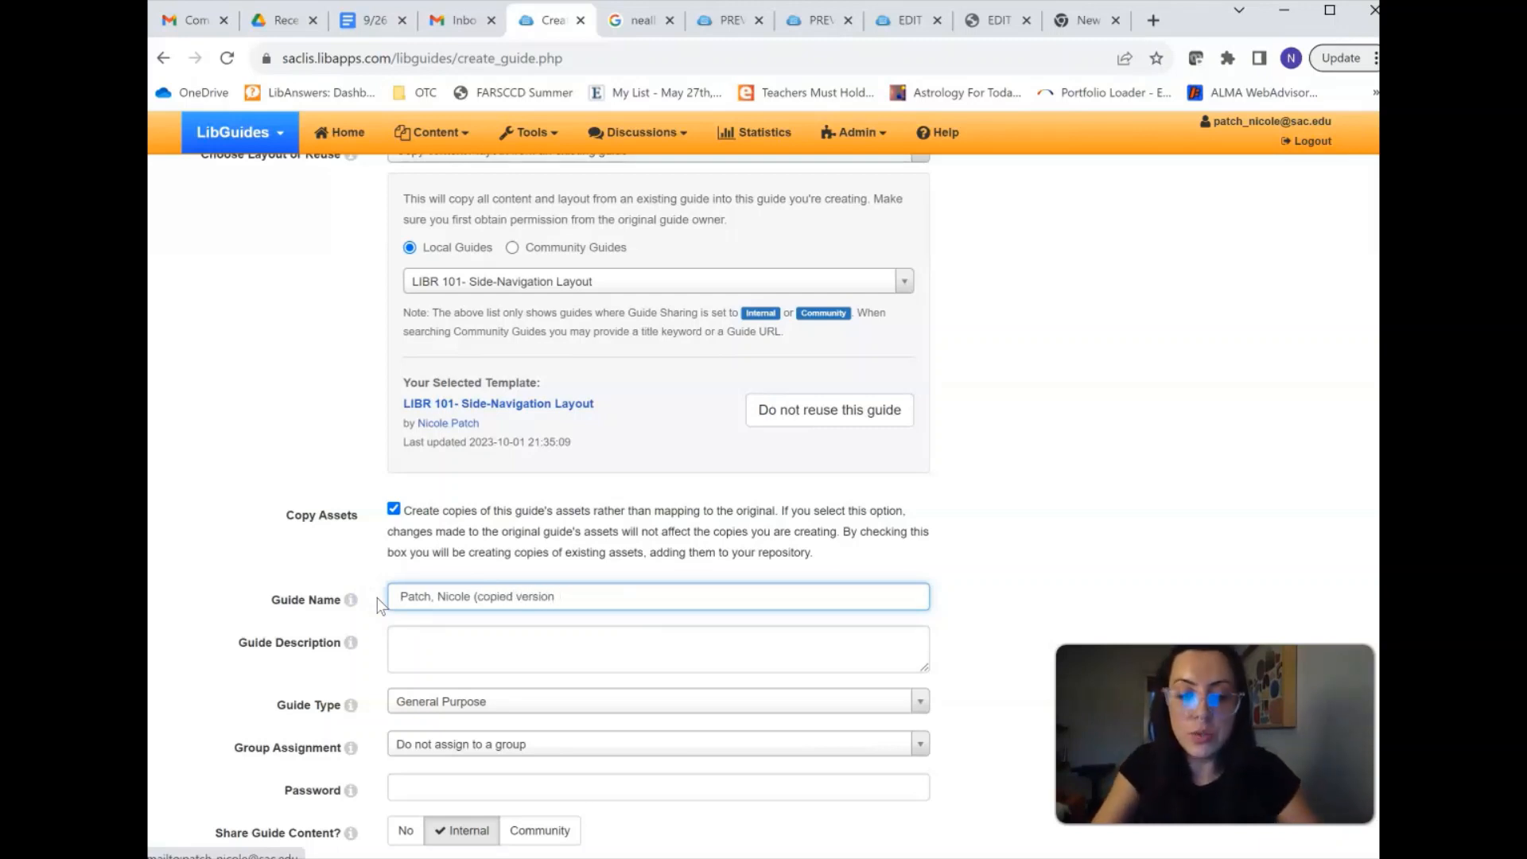
text(0))
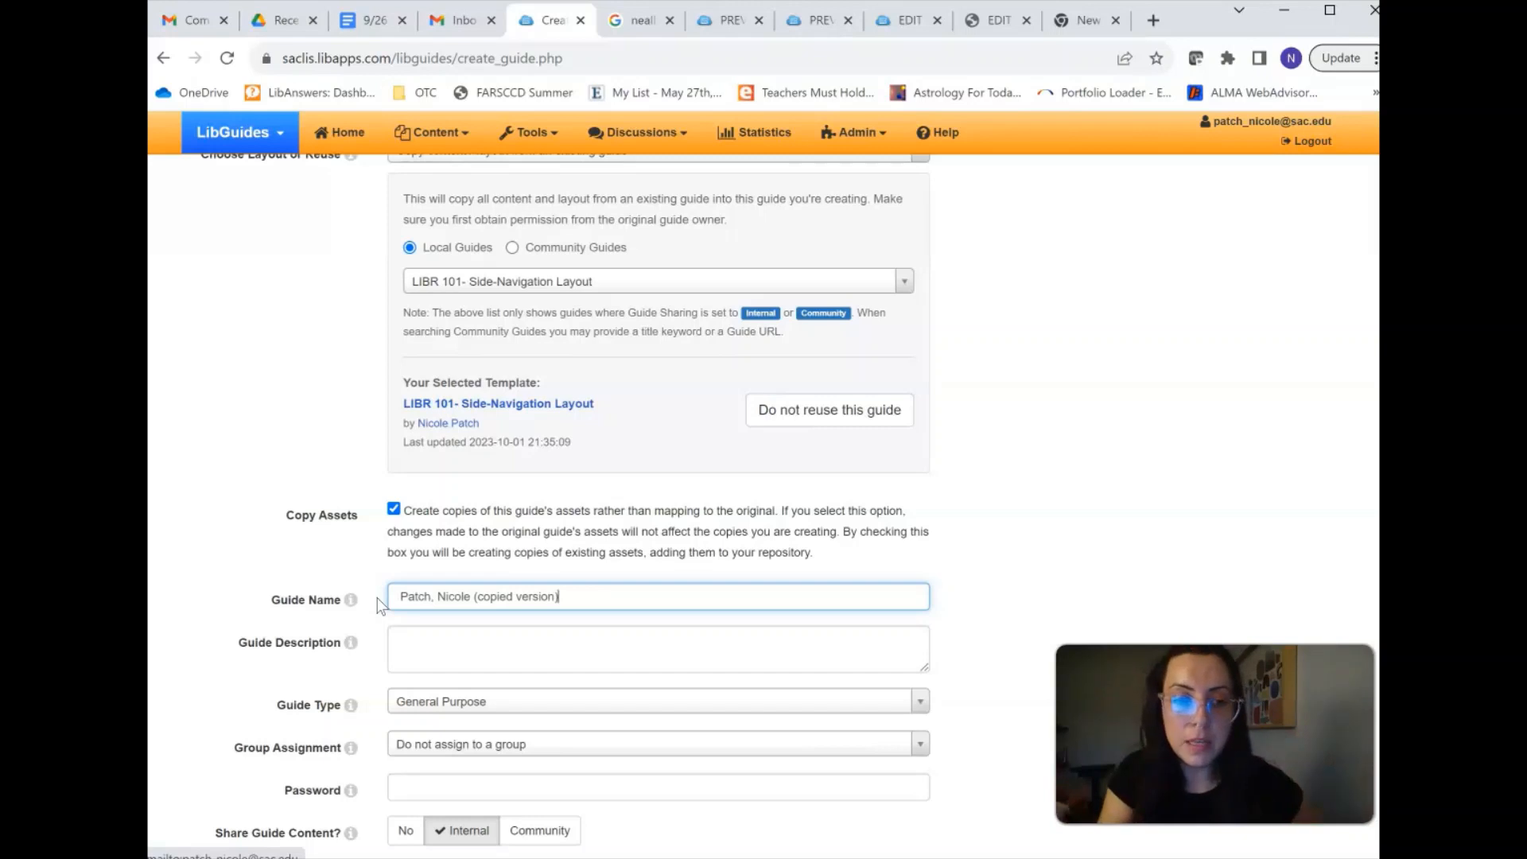
Set the guide content sharing to Community and create the guide
scroll(242, 573, down, 1)
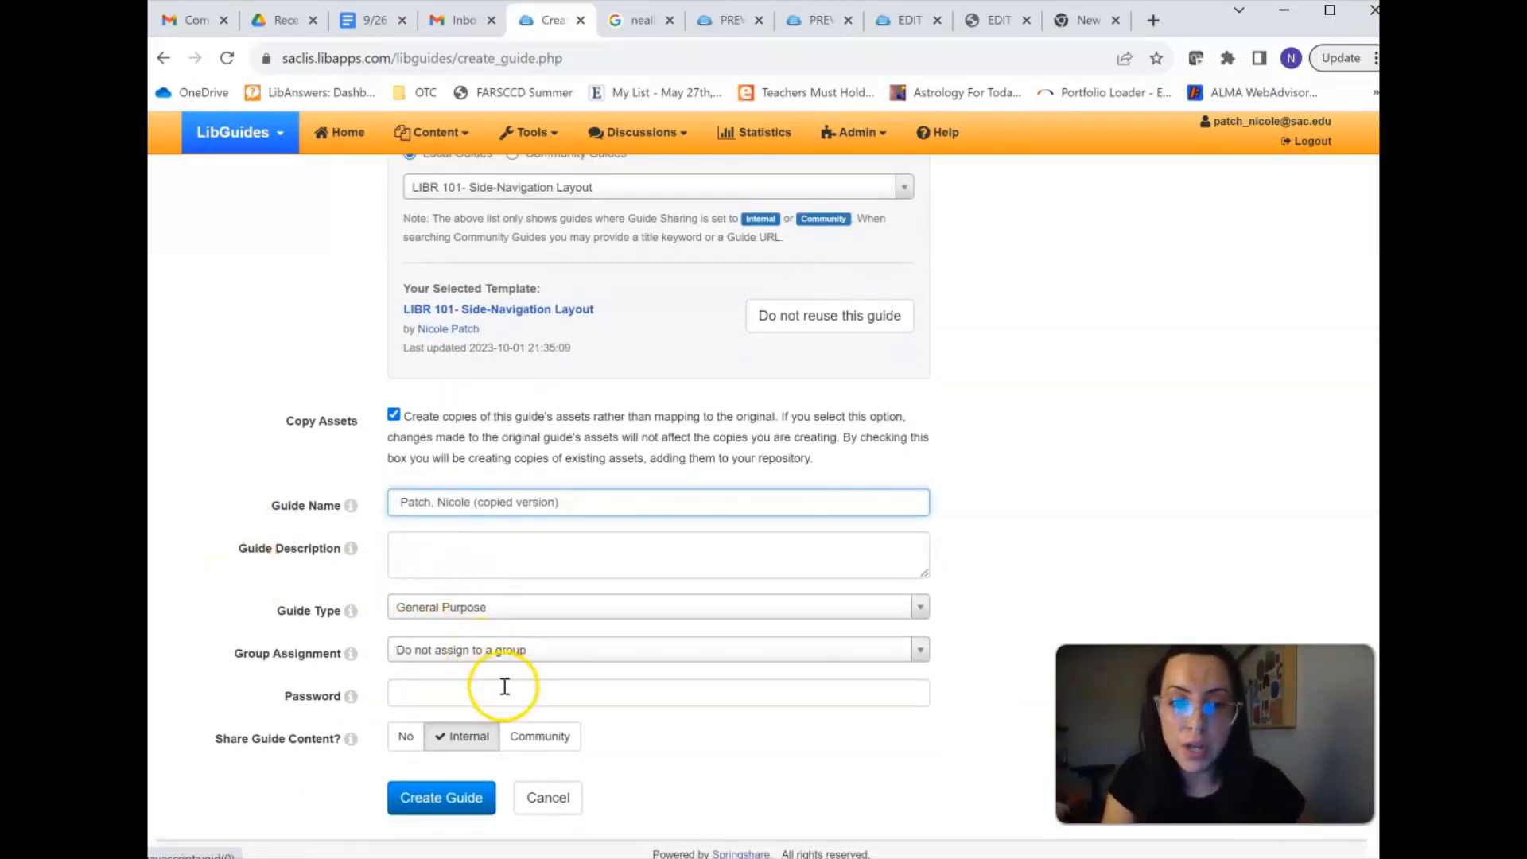
click(540, 737)
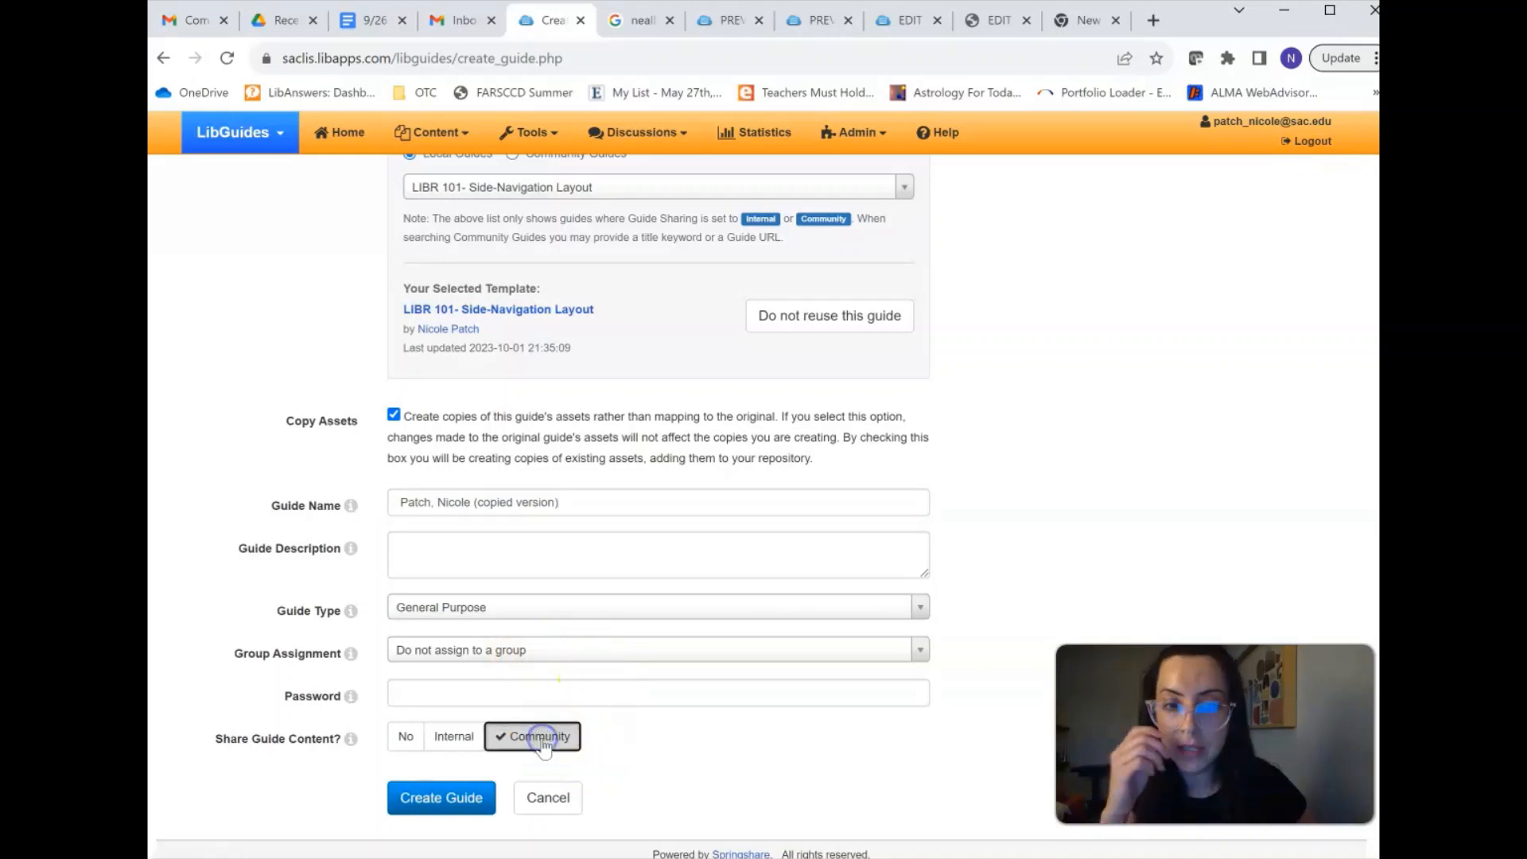
click(453, 797)
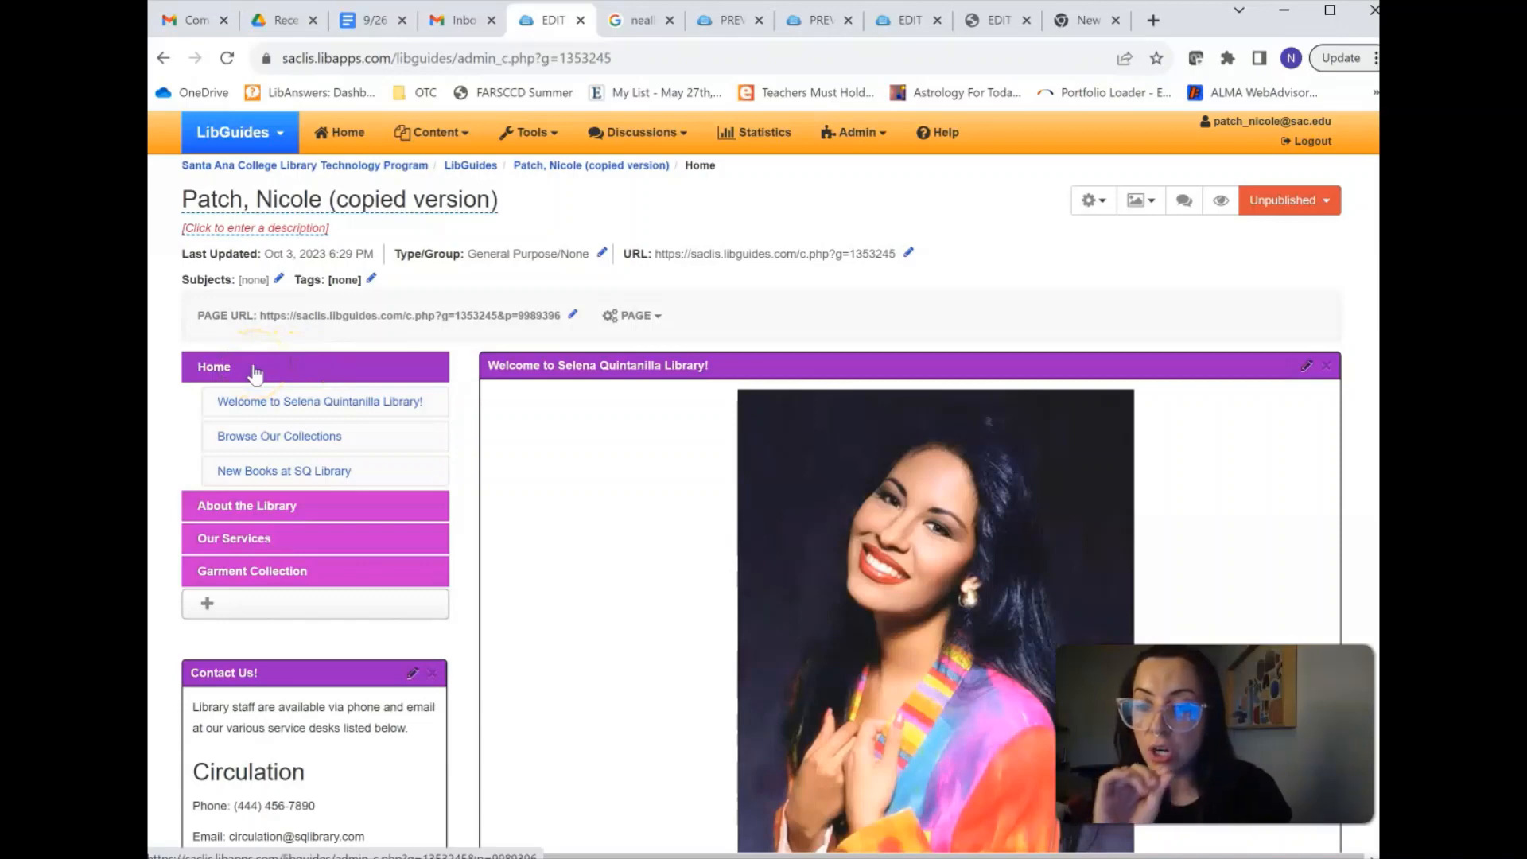
Look through the copied guide's About the Library, Our Services and Home pages to check the copied layout and content
click(332, 513)
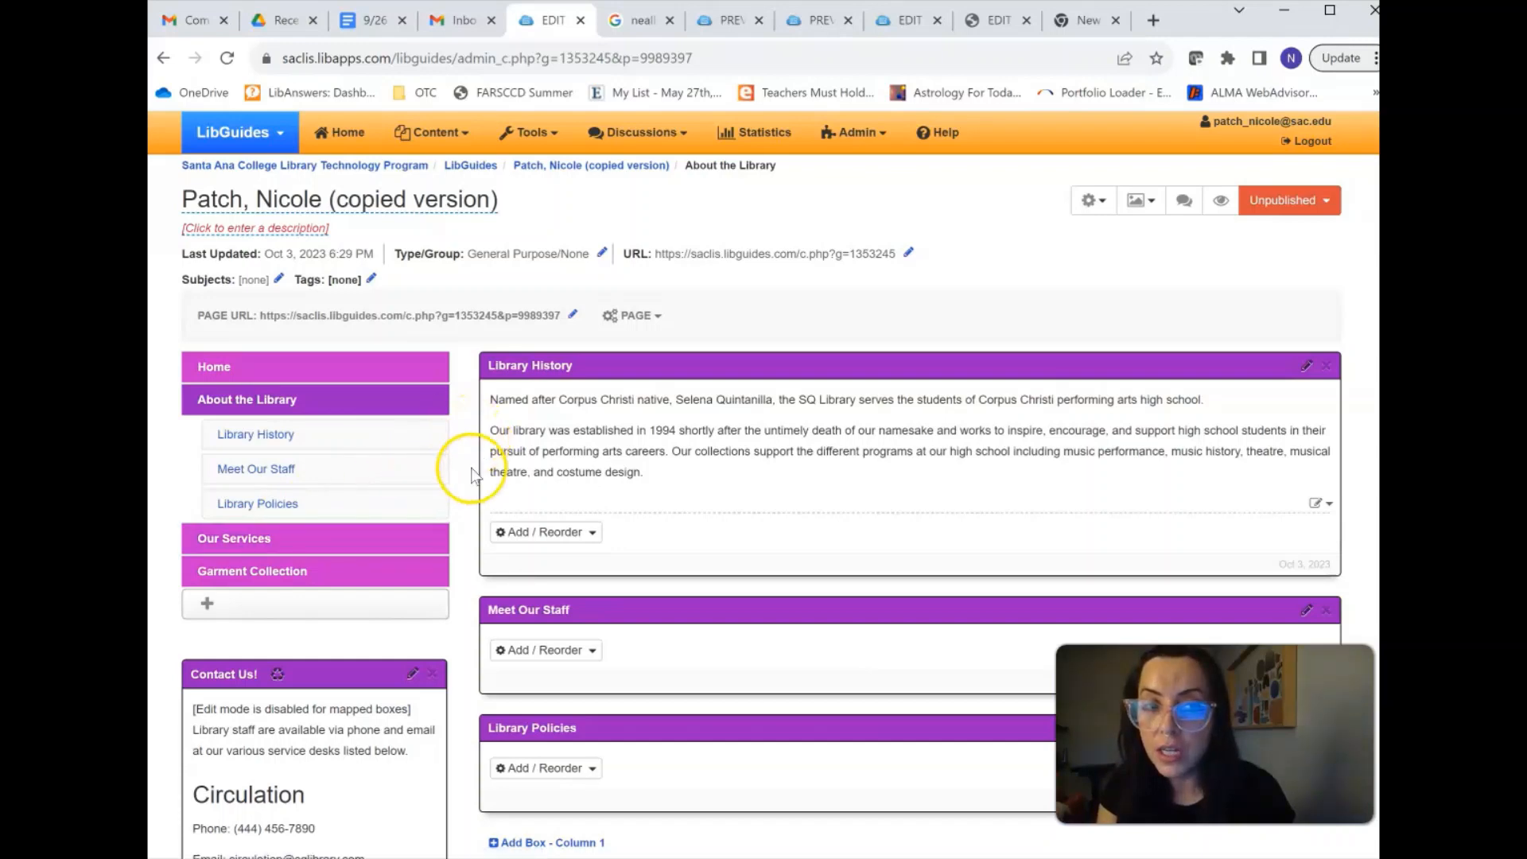
click(329, 541)
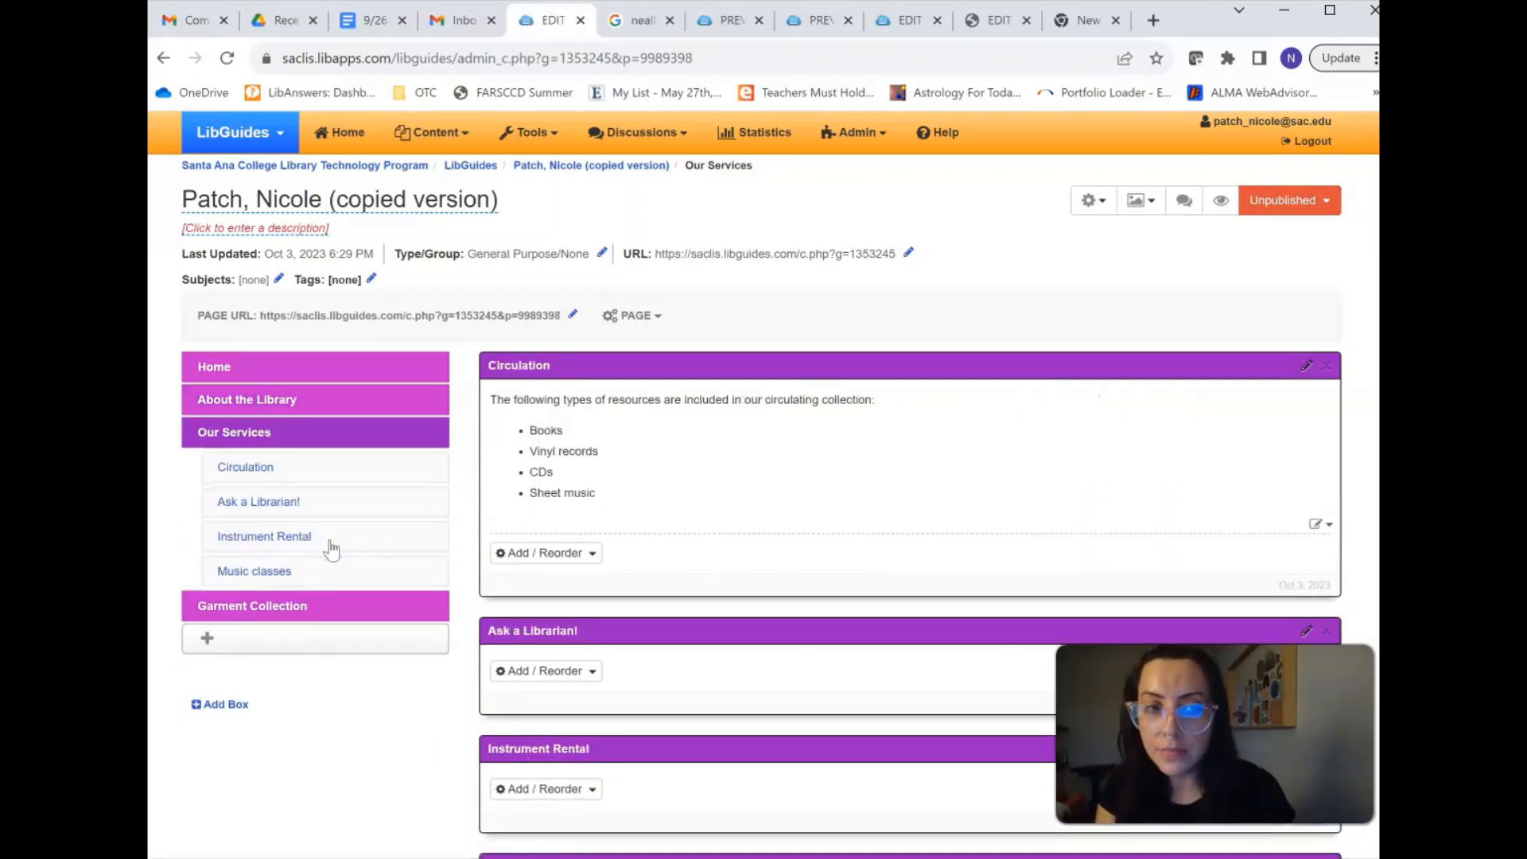
click(302, 364)
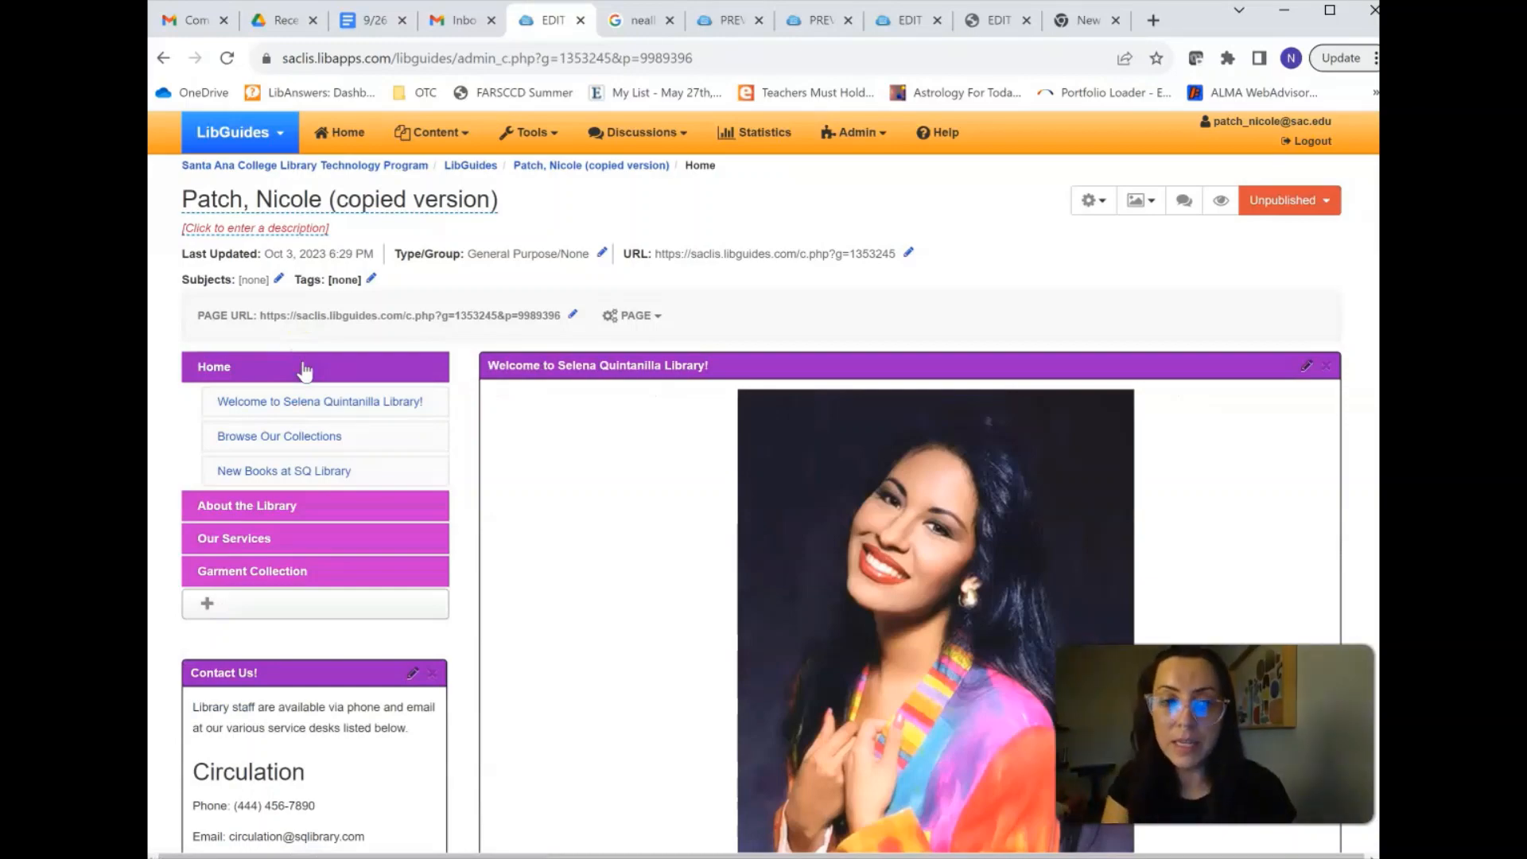
scroll(509, 558, down, 5)
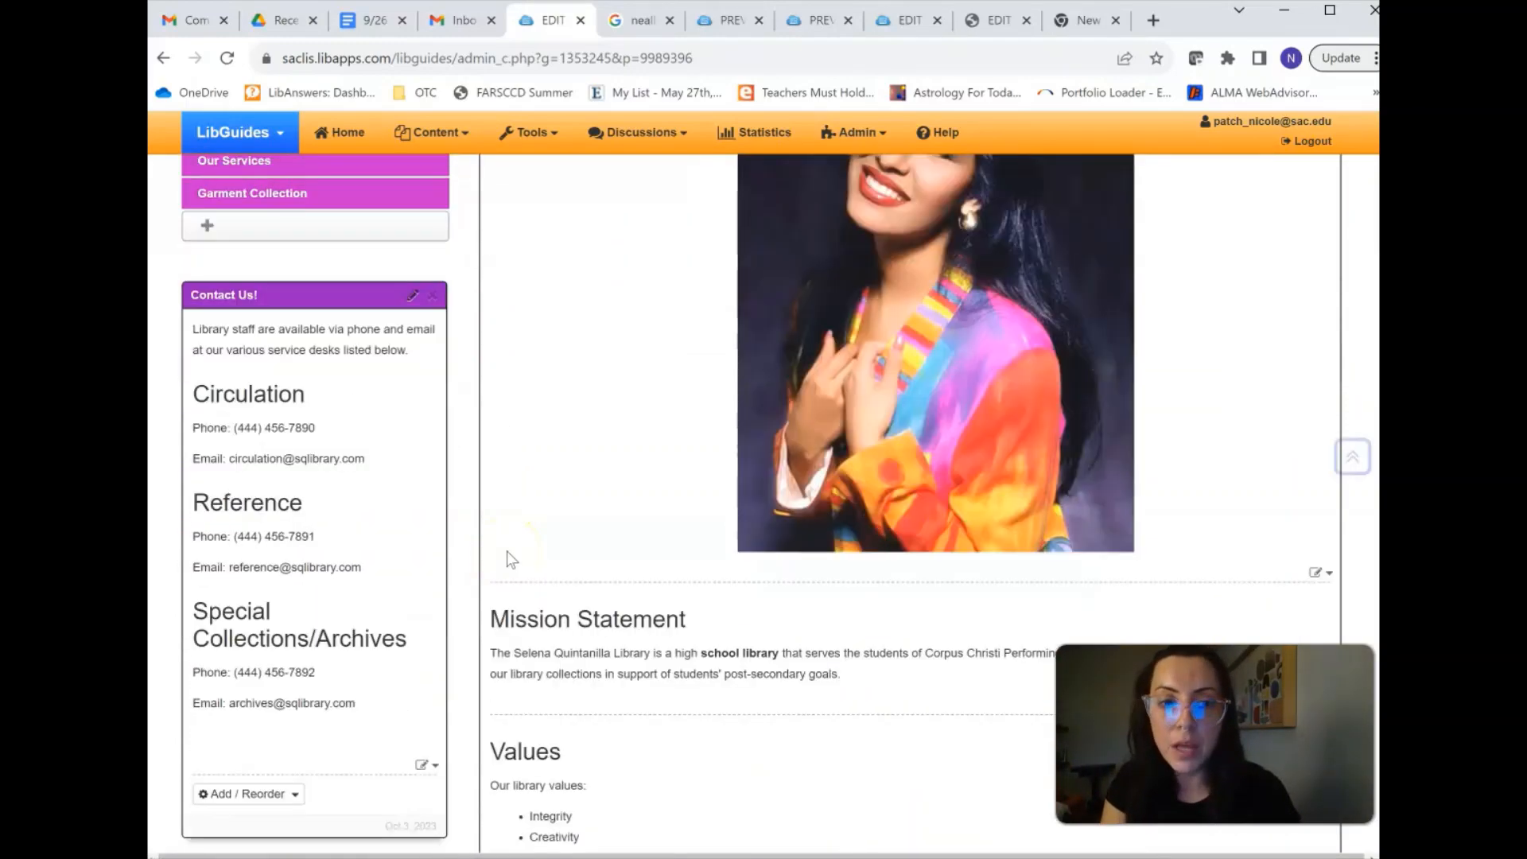
scroll(509, 558, down, 7)
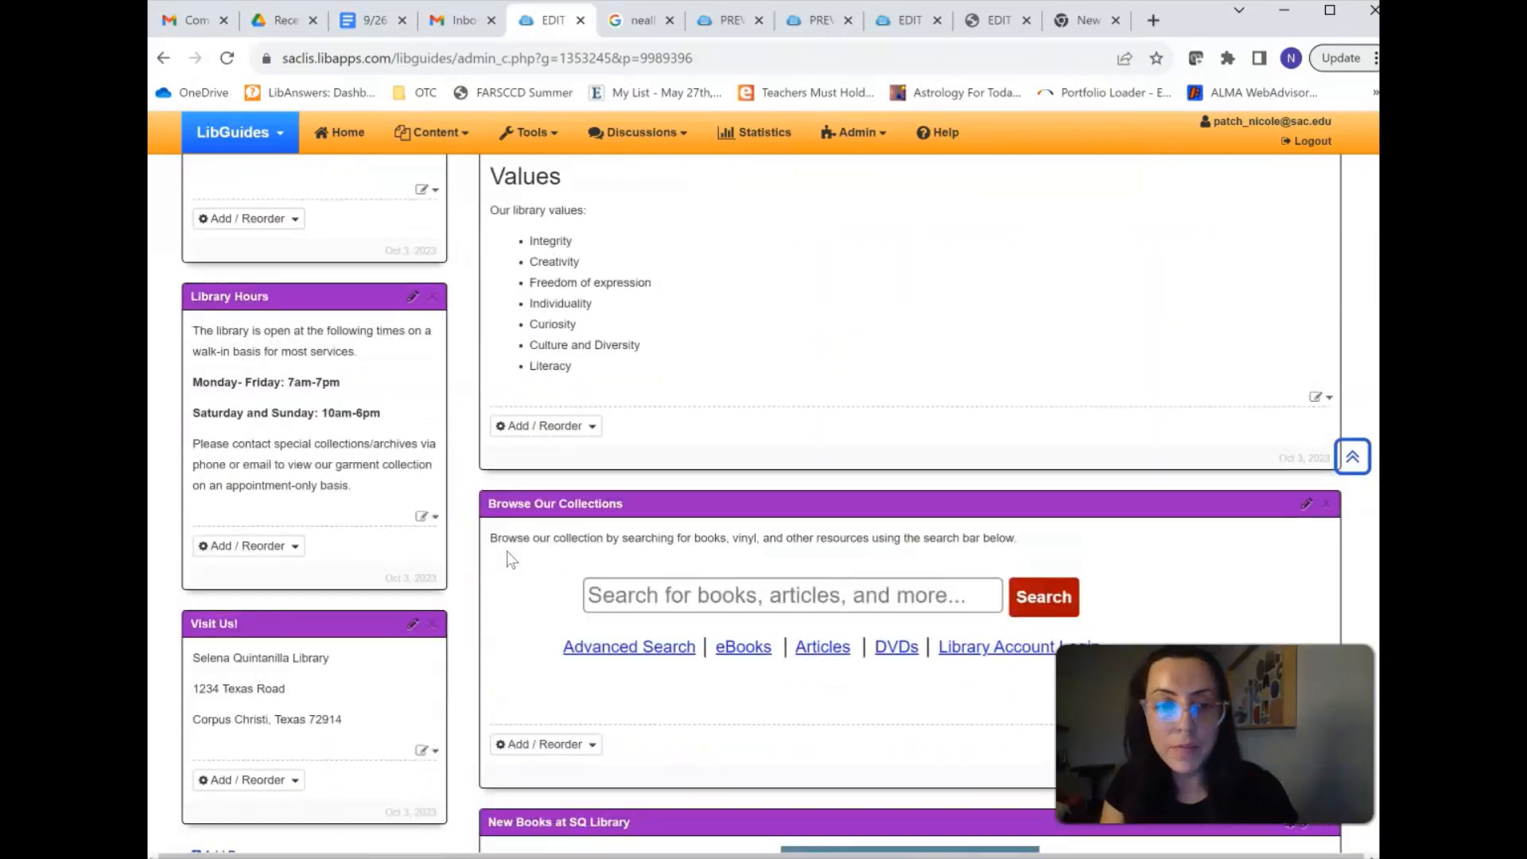
scroll(512, 560, down, 10)
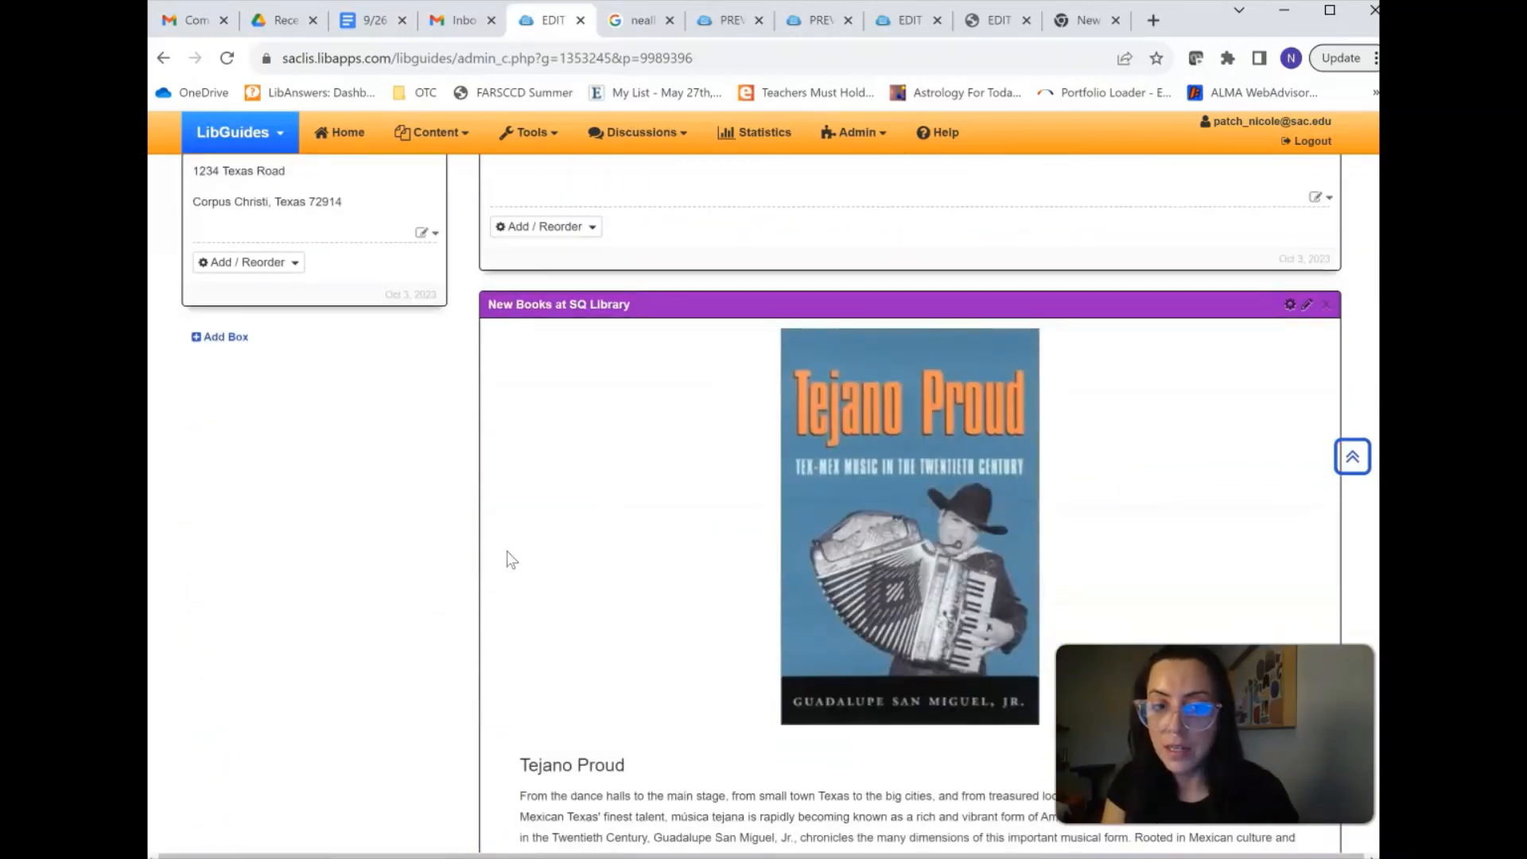
scroll(509, 557, up, 10)
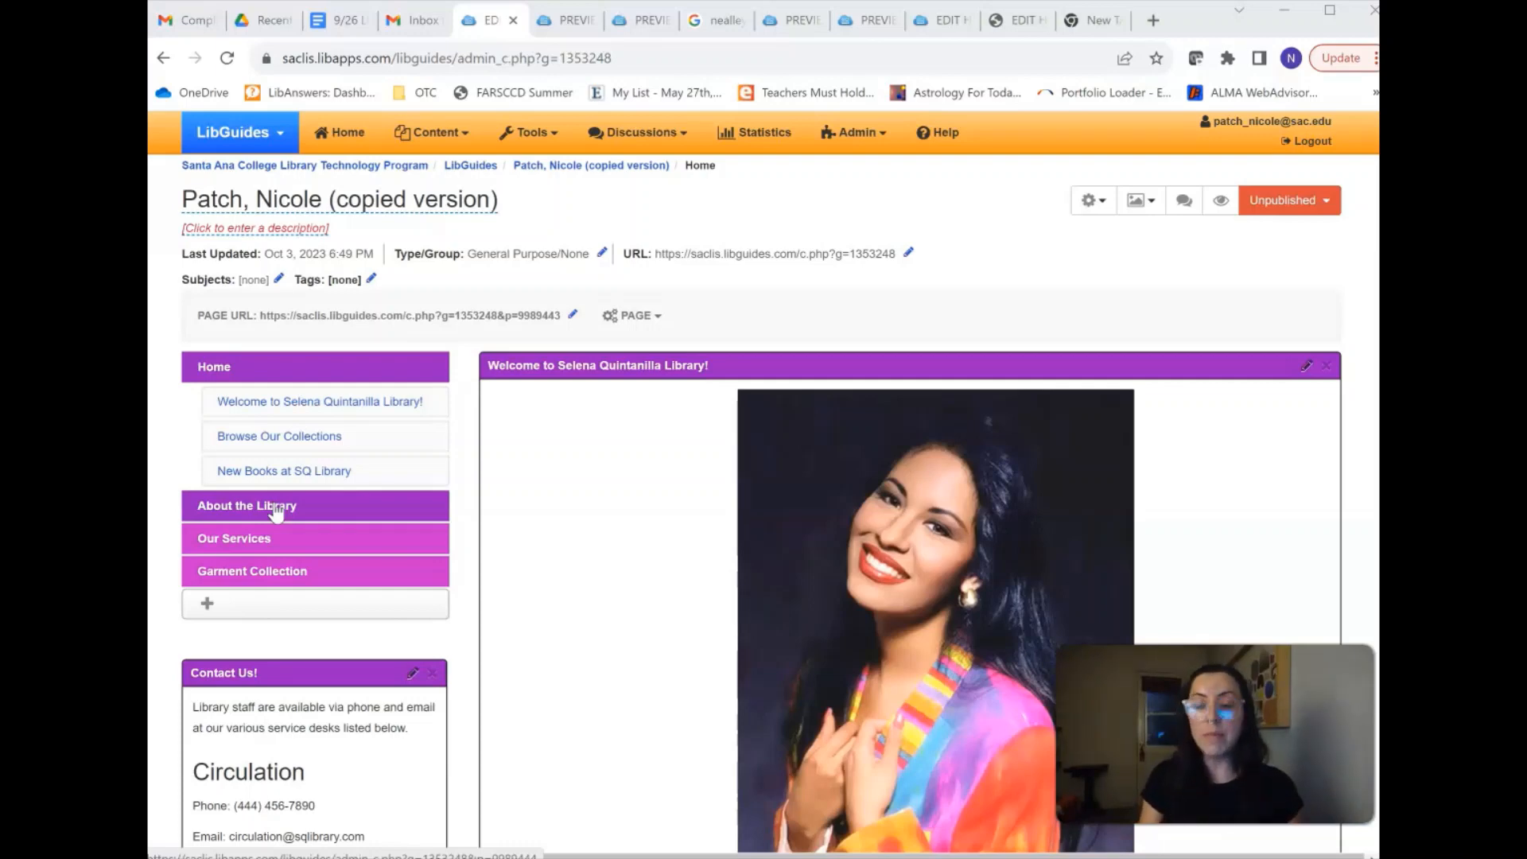
Review the Home page's boxes for content to replace, including the Mission Statement, Values, Browse Our Collections and New Books sections
click(291, 539)
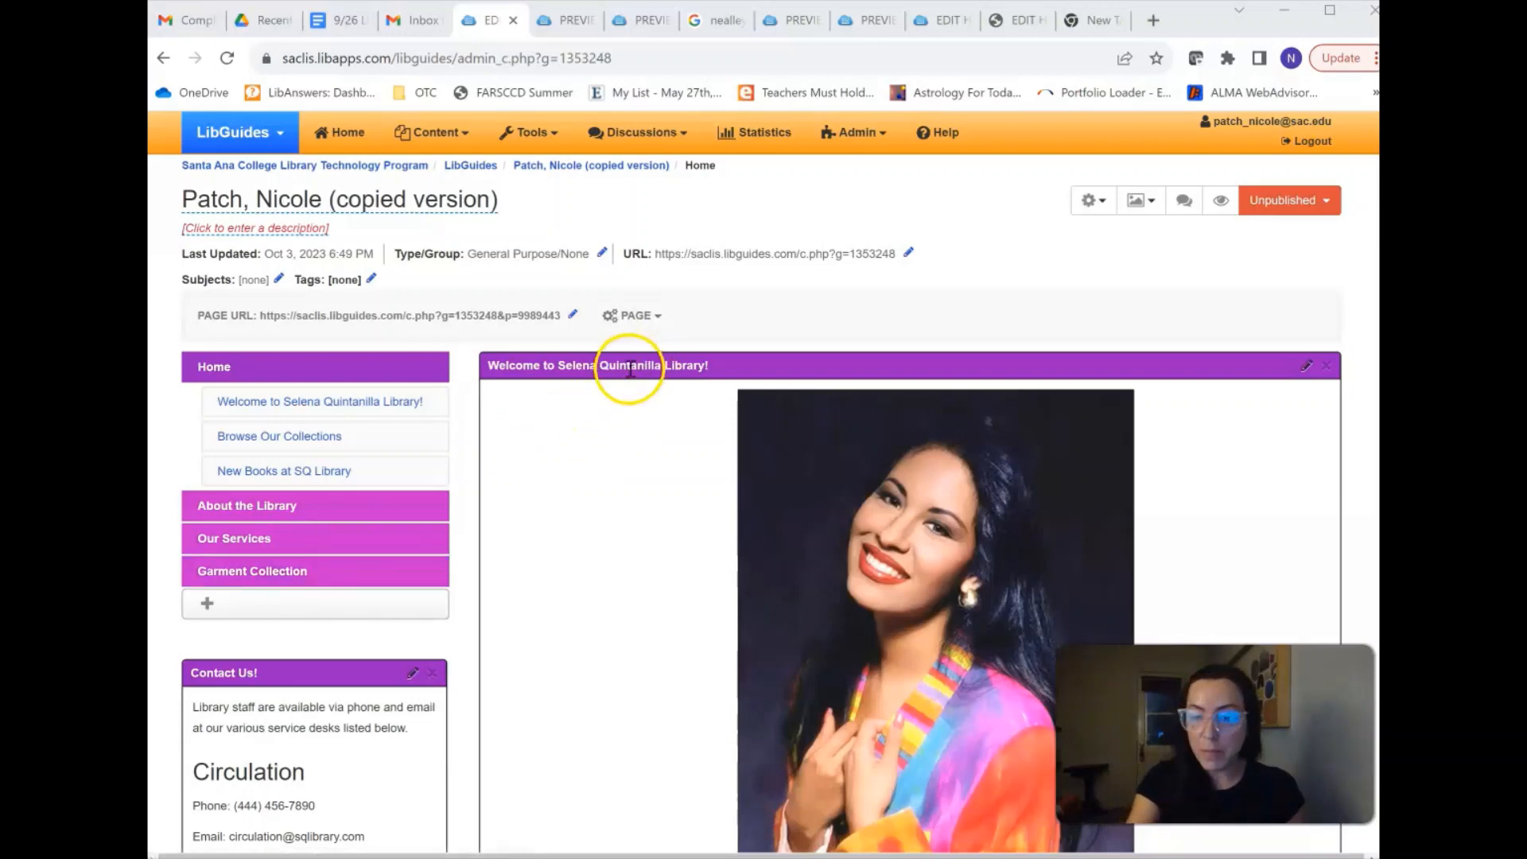
scroll(571, 578, down, 2)
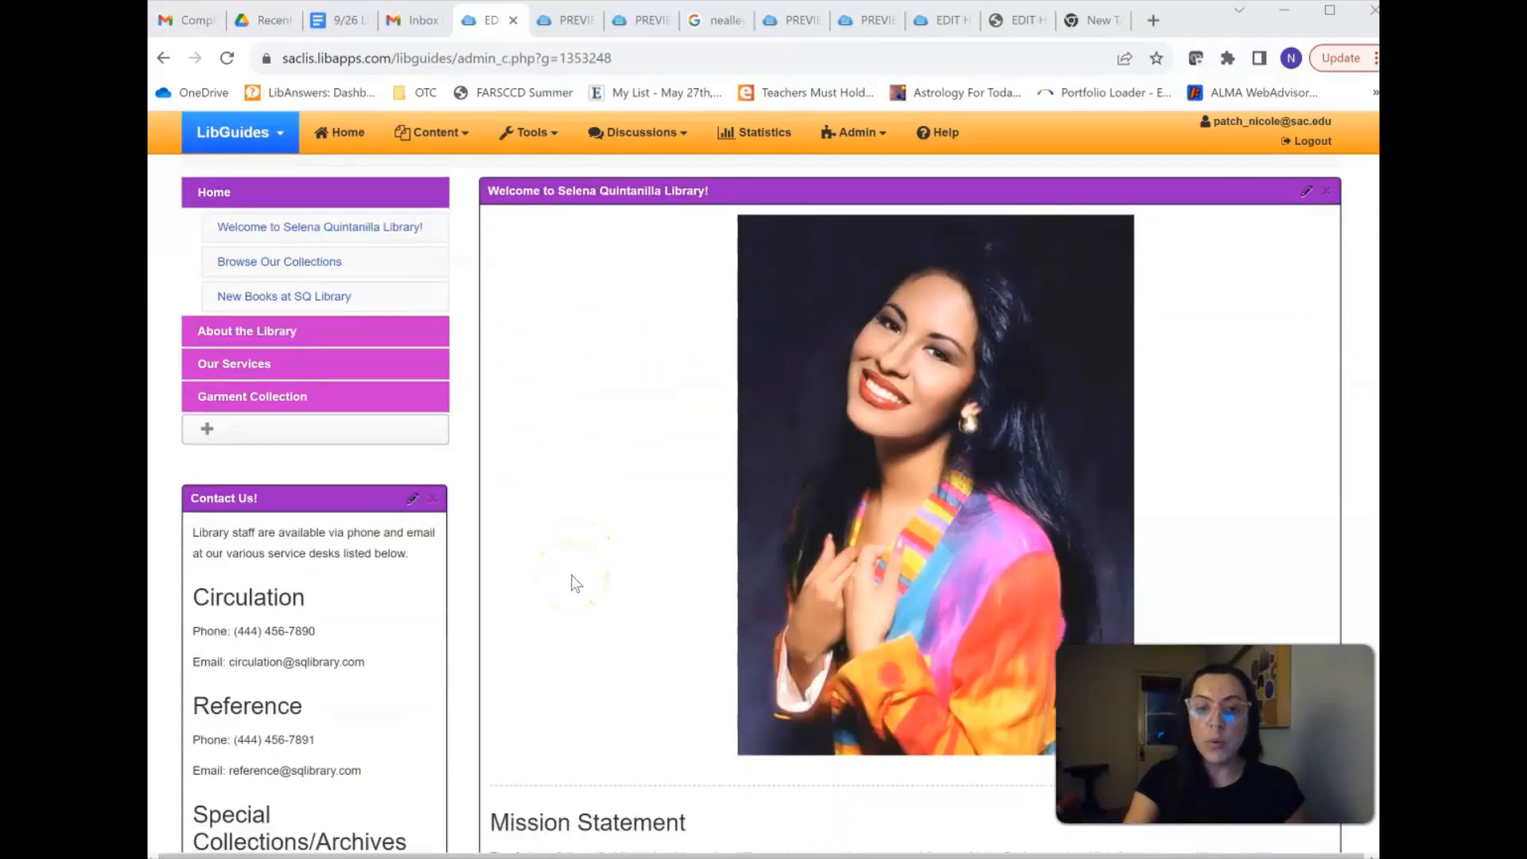
scroll(644, 734, down, 4)
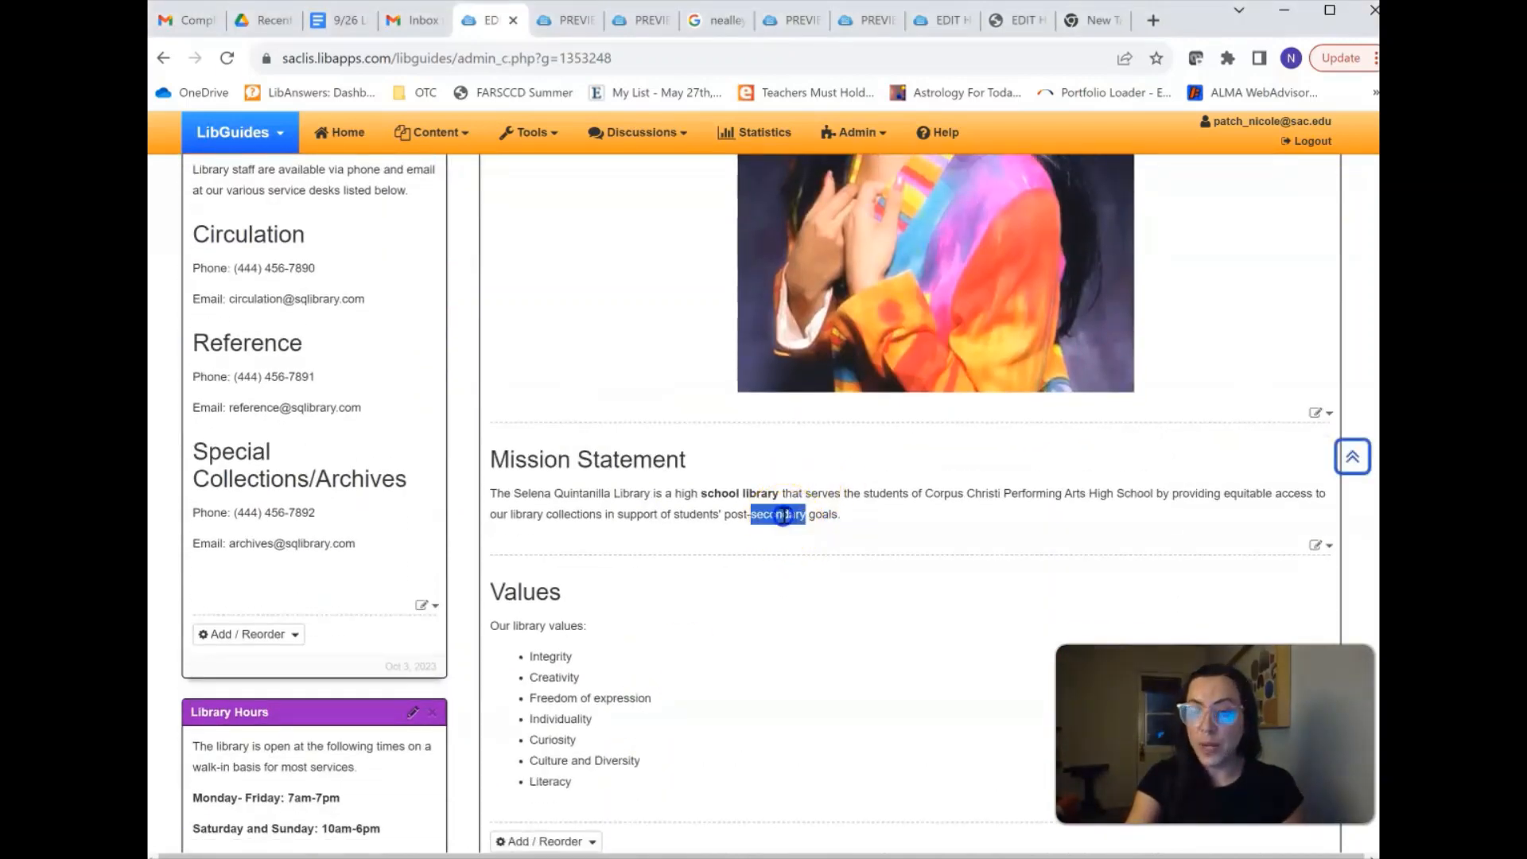
triple_click(784, 516)
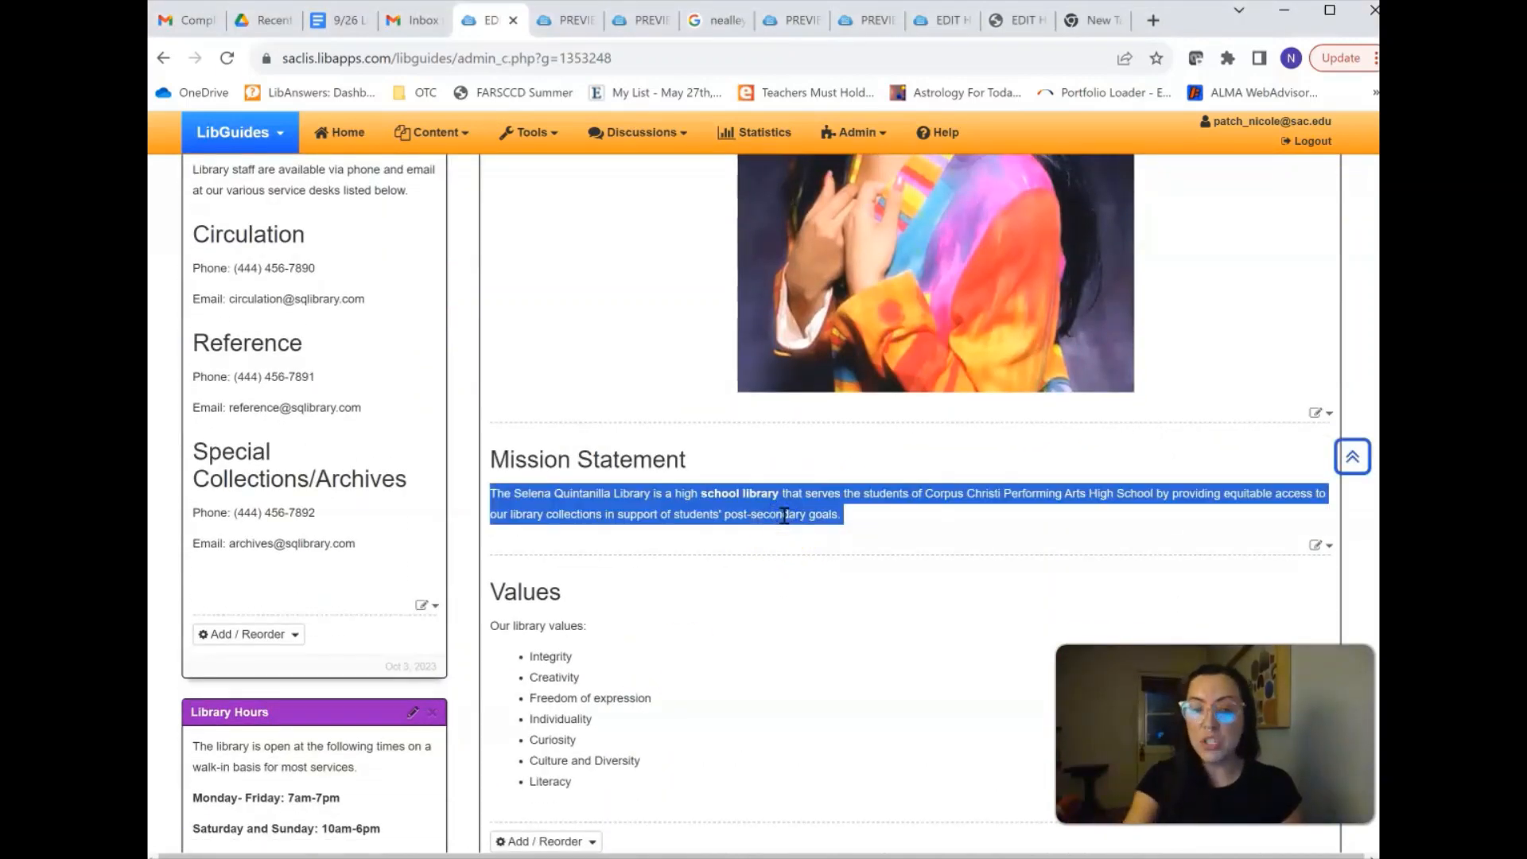
drag(530, 760, 641, 761)
scroll(540, 764, down, 4)
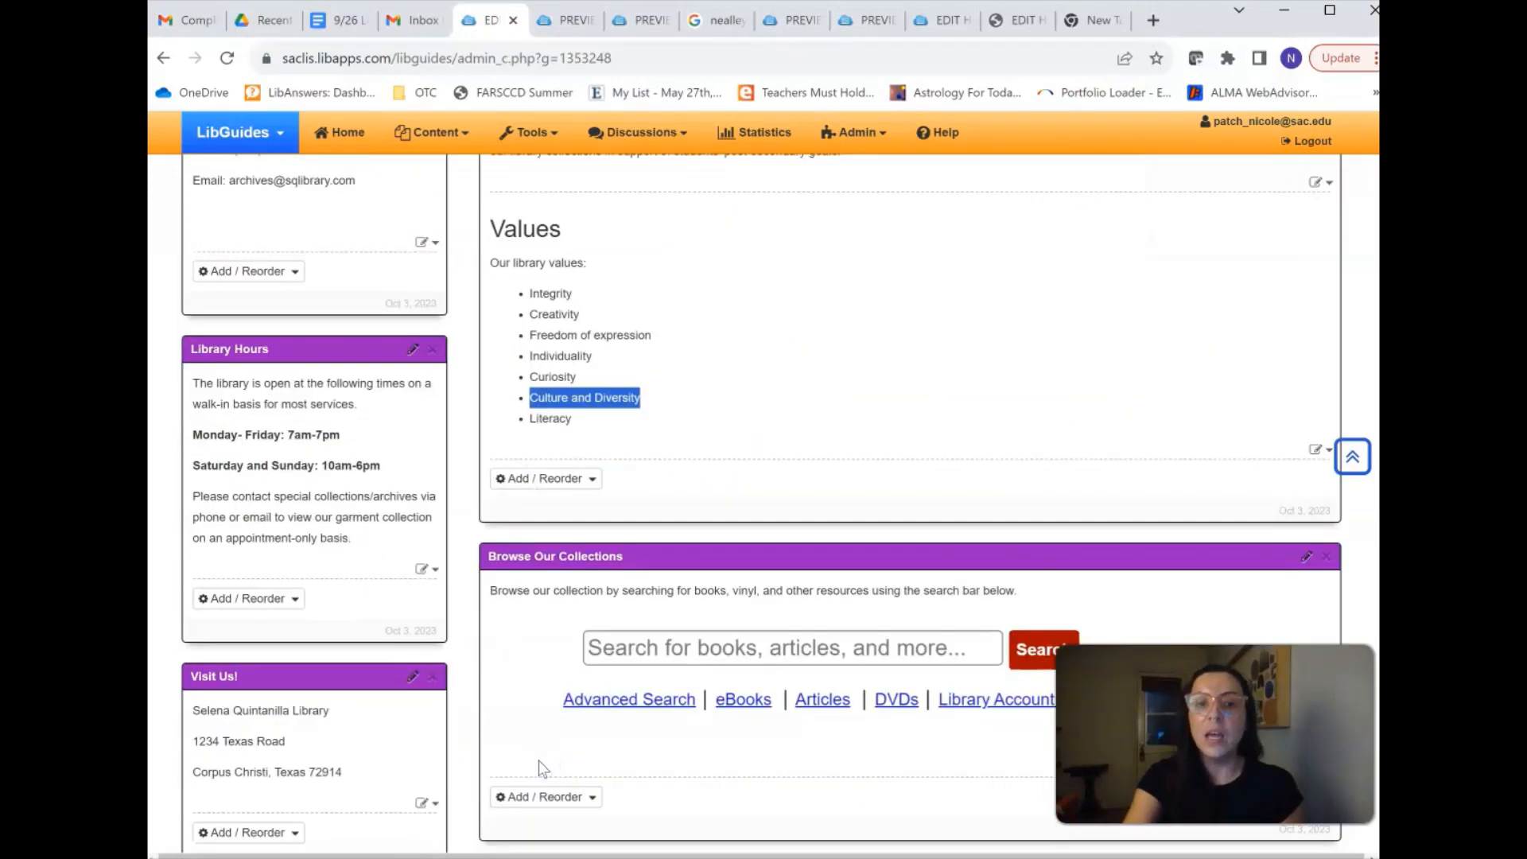
scroll(538, 761, down, 7)
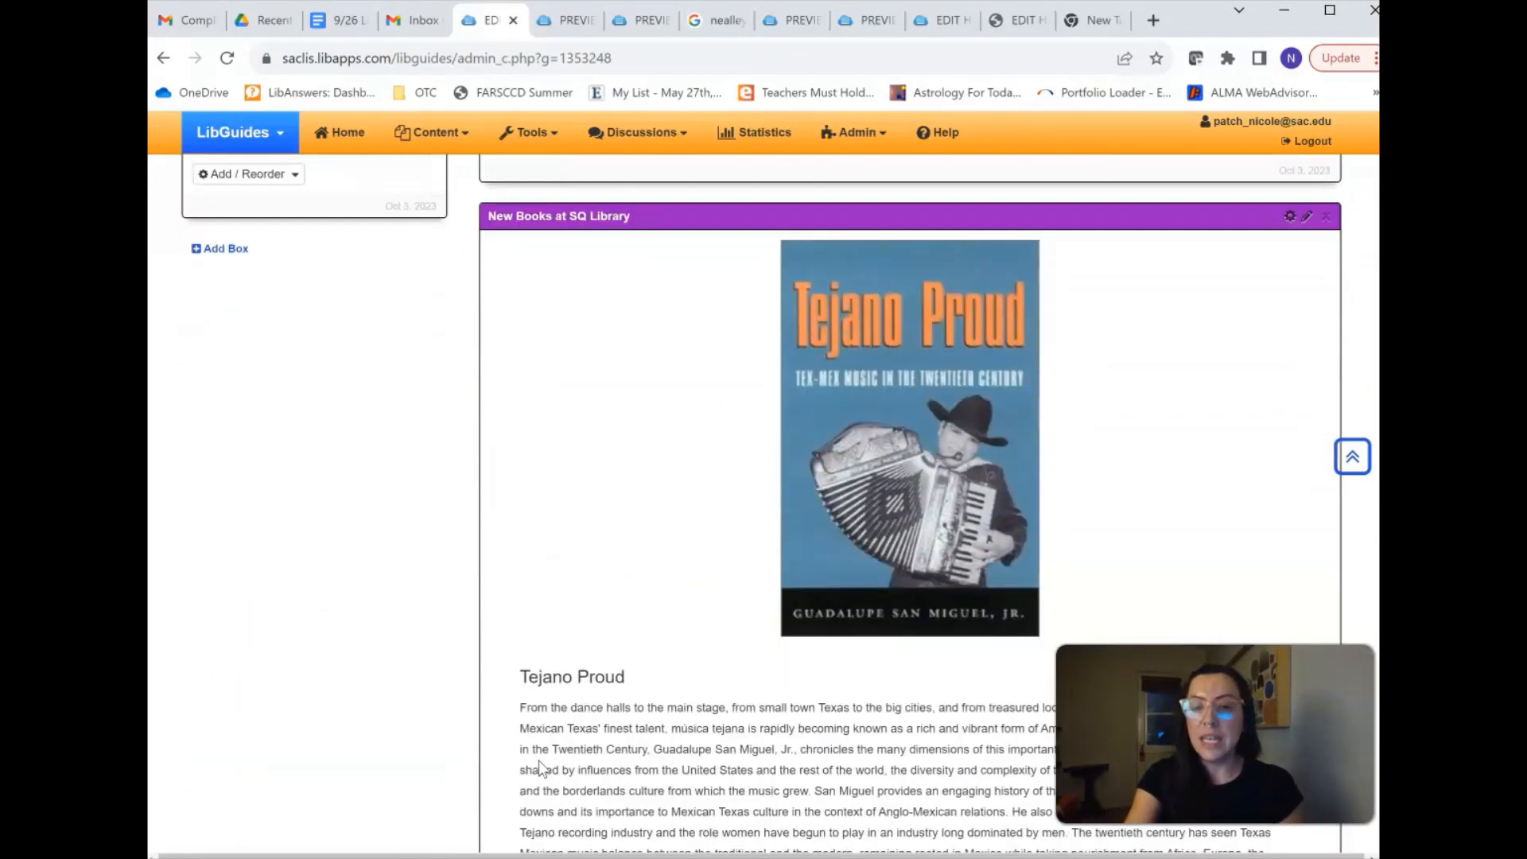
scroll(538, 761, down, 1)
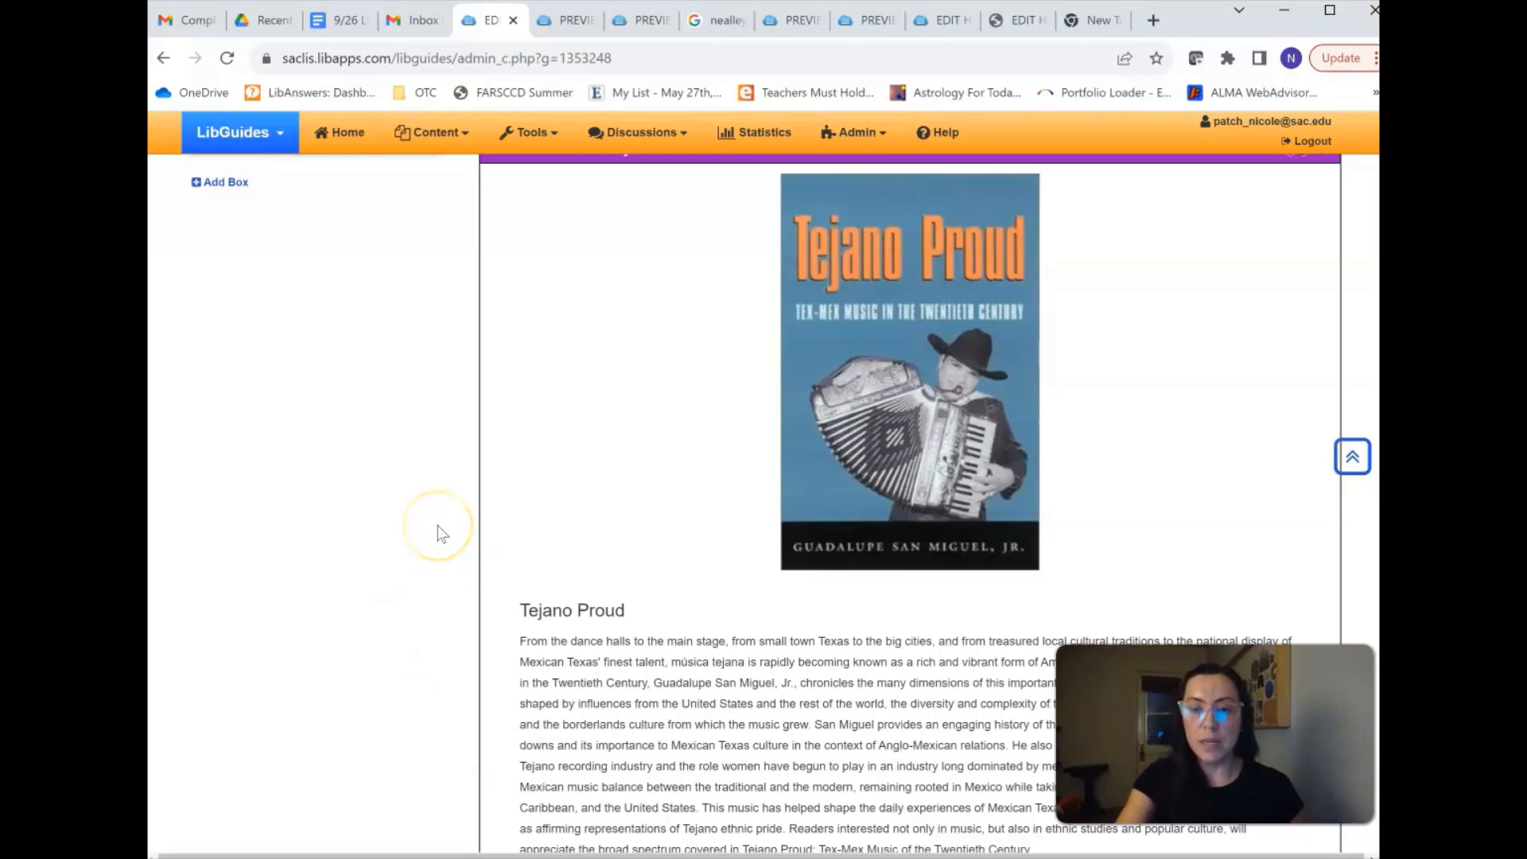
scroll(438, 525, down, 2)
Delete the New Books at SQ Library box from the Home page, acknowledging that this cannot be undone
scroll(438, 525, up, 4)
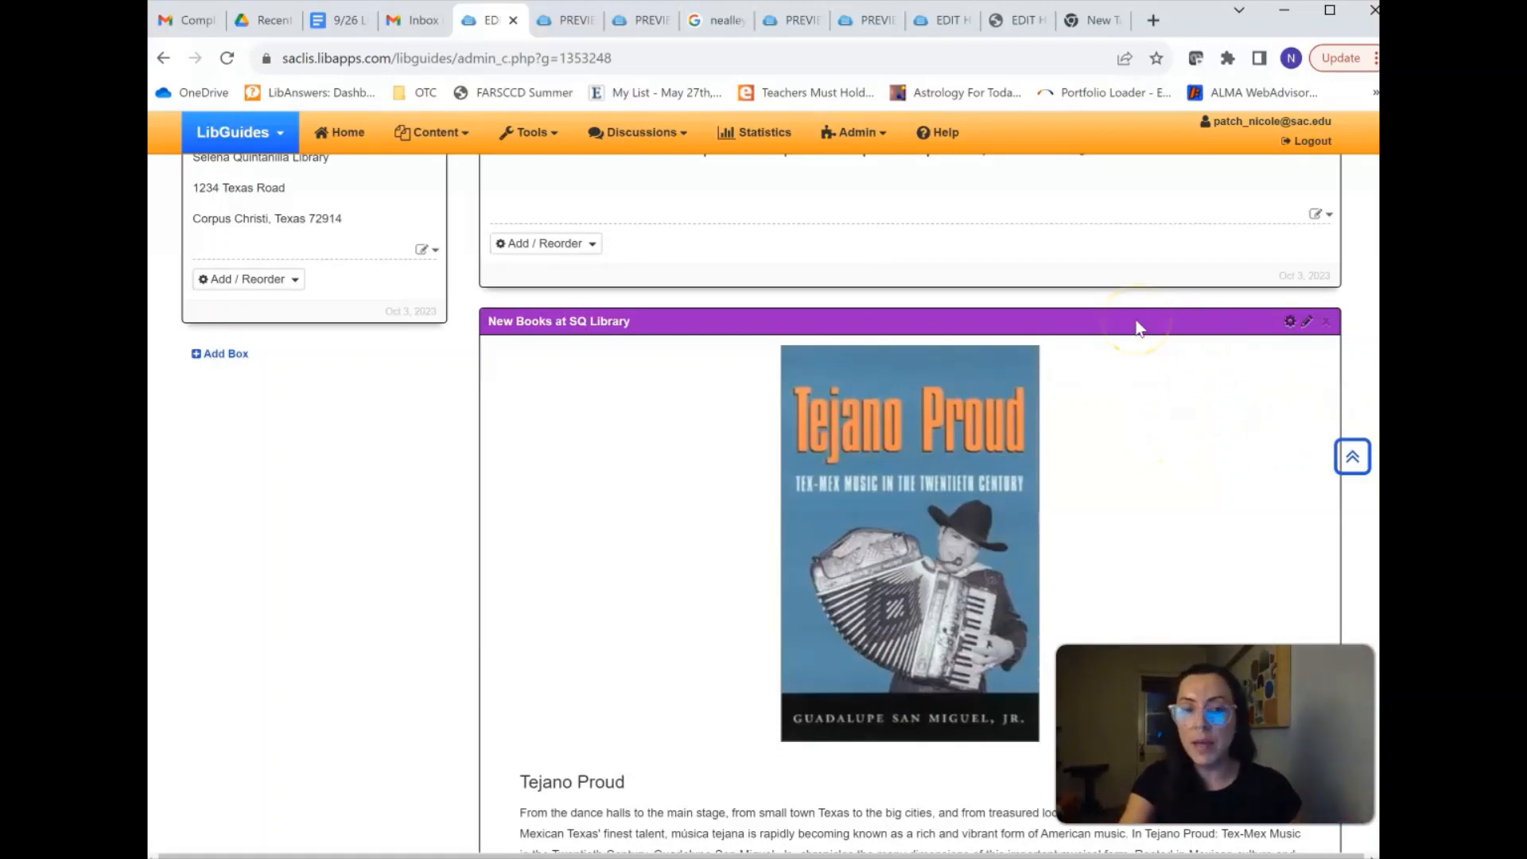
click(1327, 323)
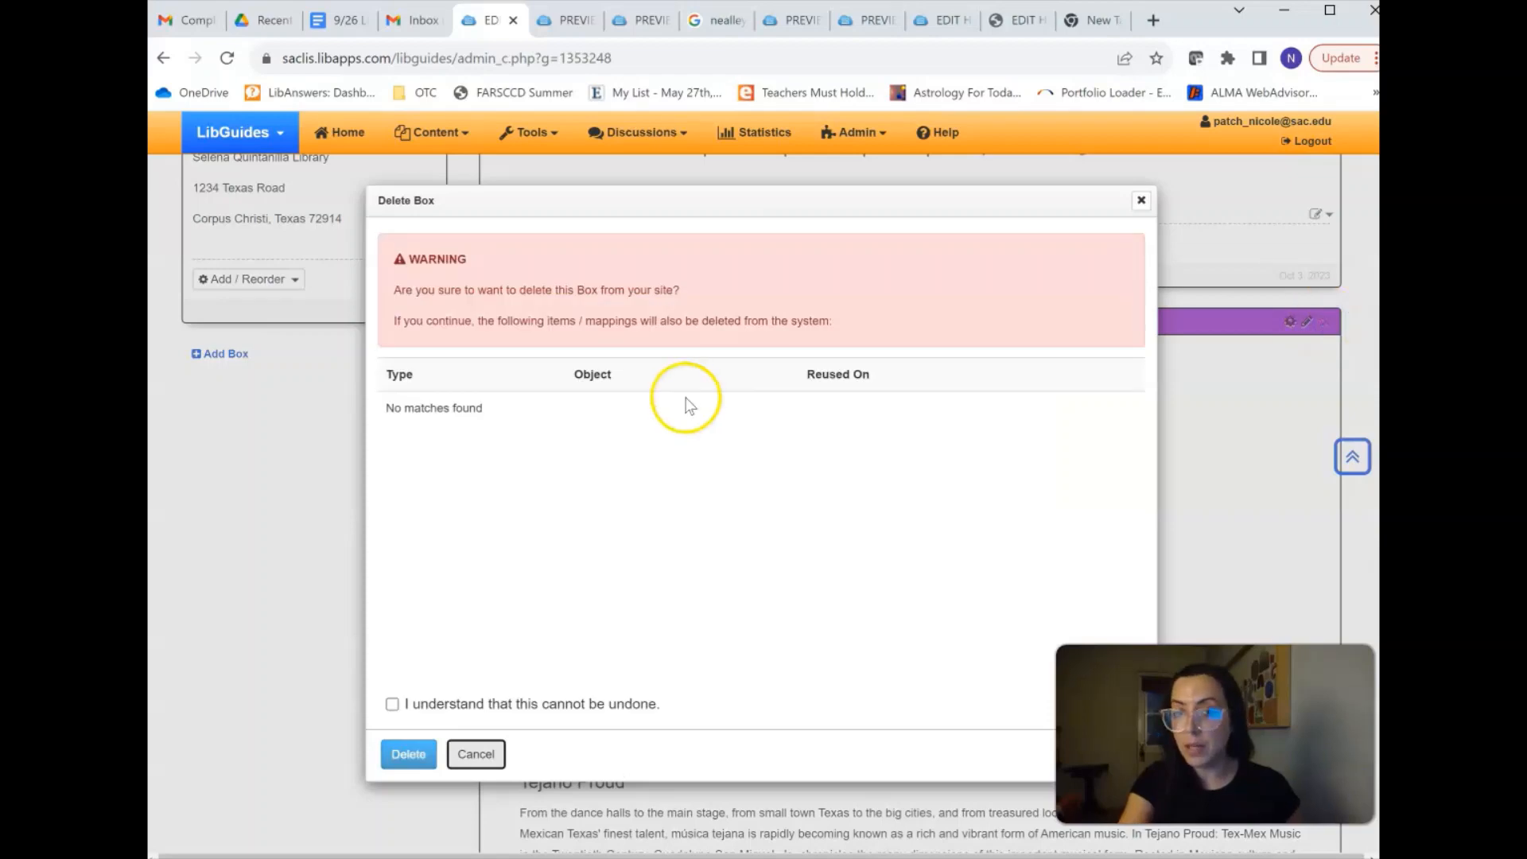
click(392, 704)
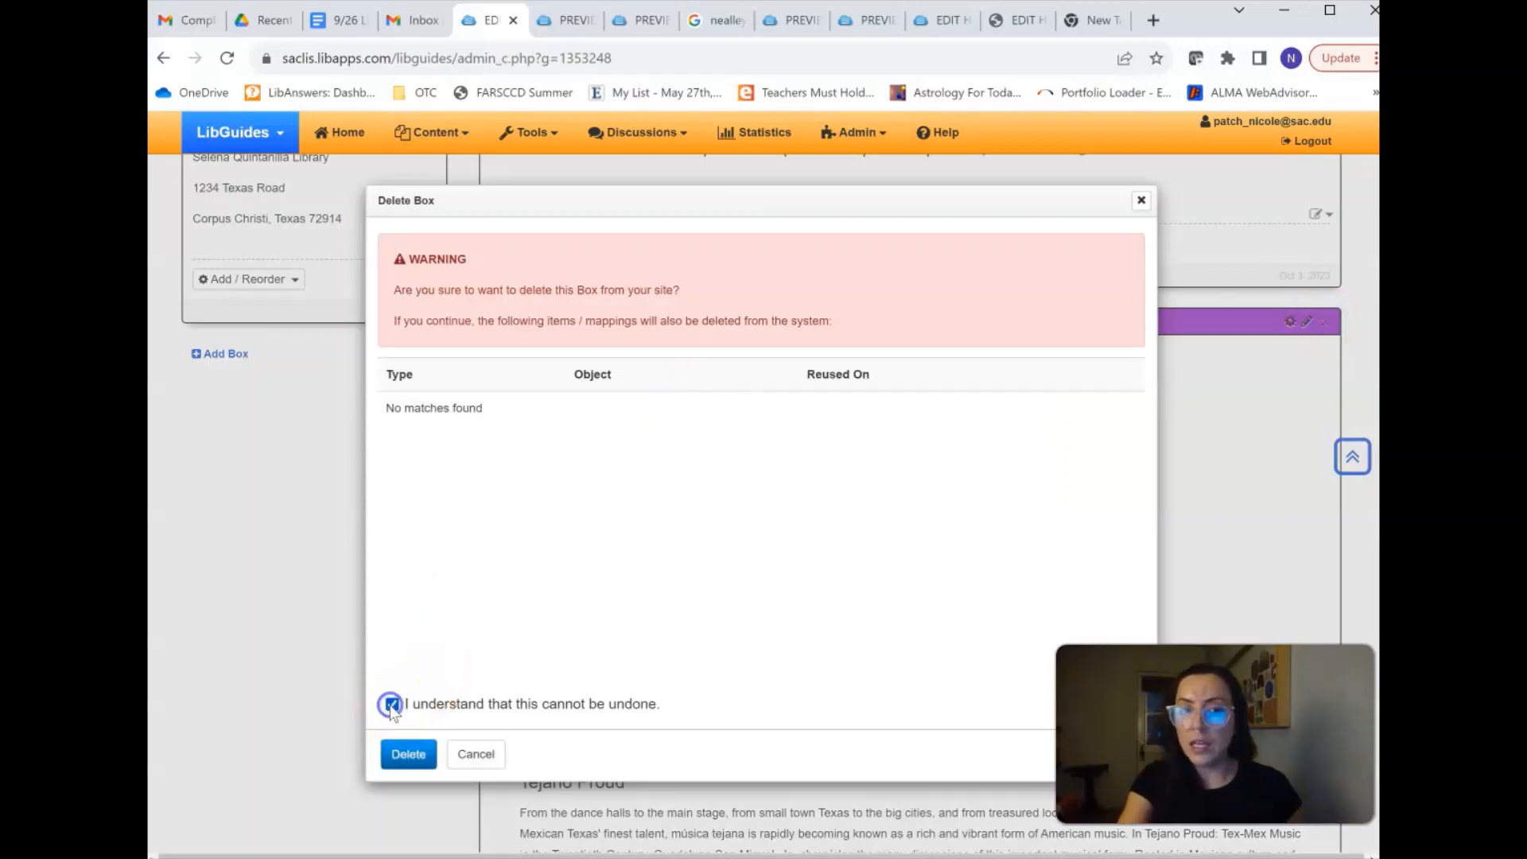
click(406, 753)
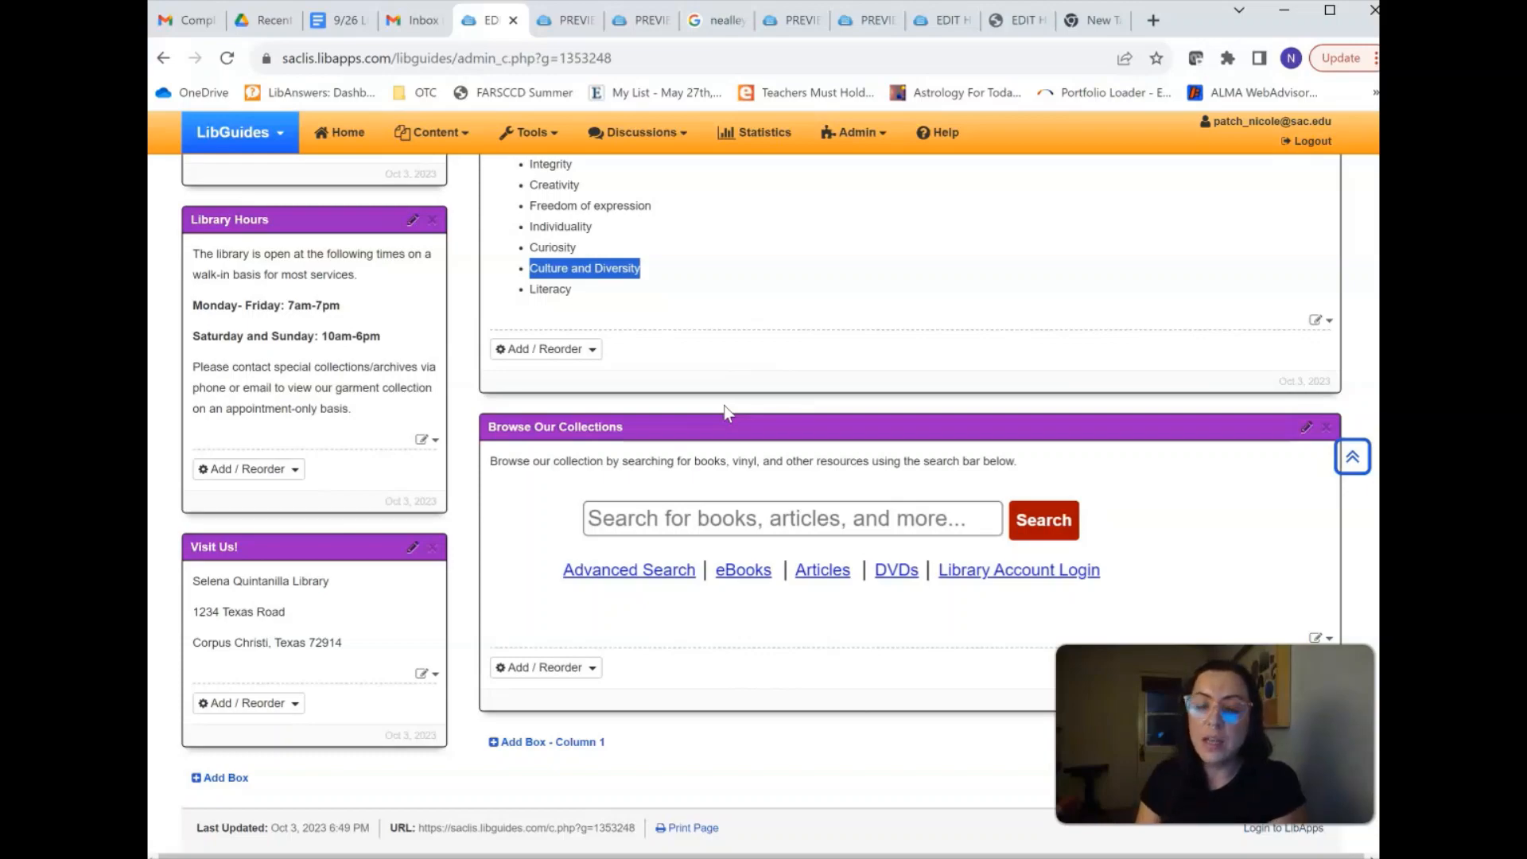
Delete the portrait image asset above the Mission Statement in the Home page's welcome box
scroll(725, 411, up, 5)
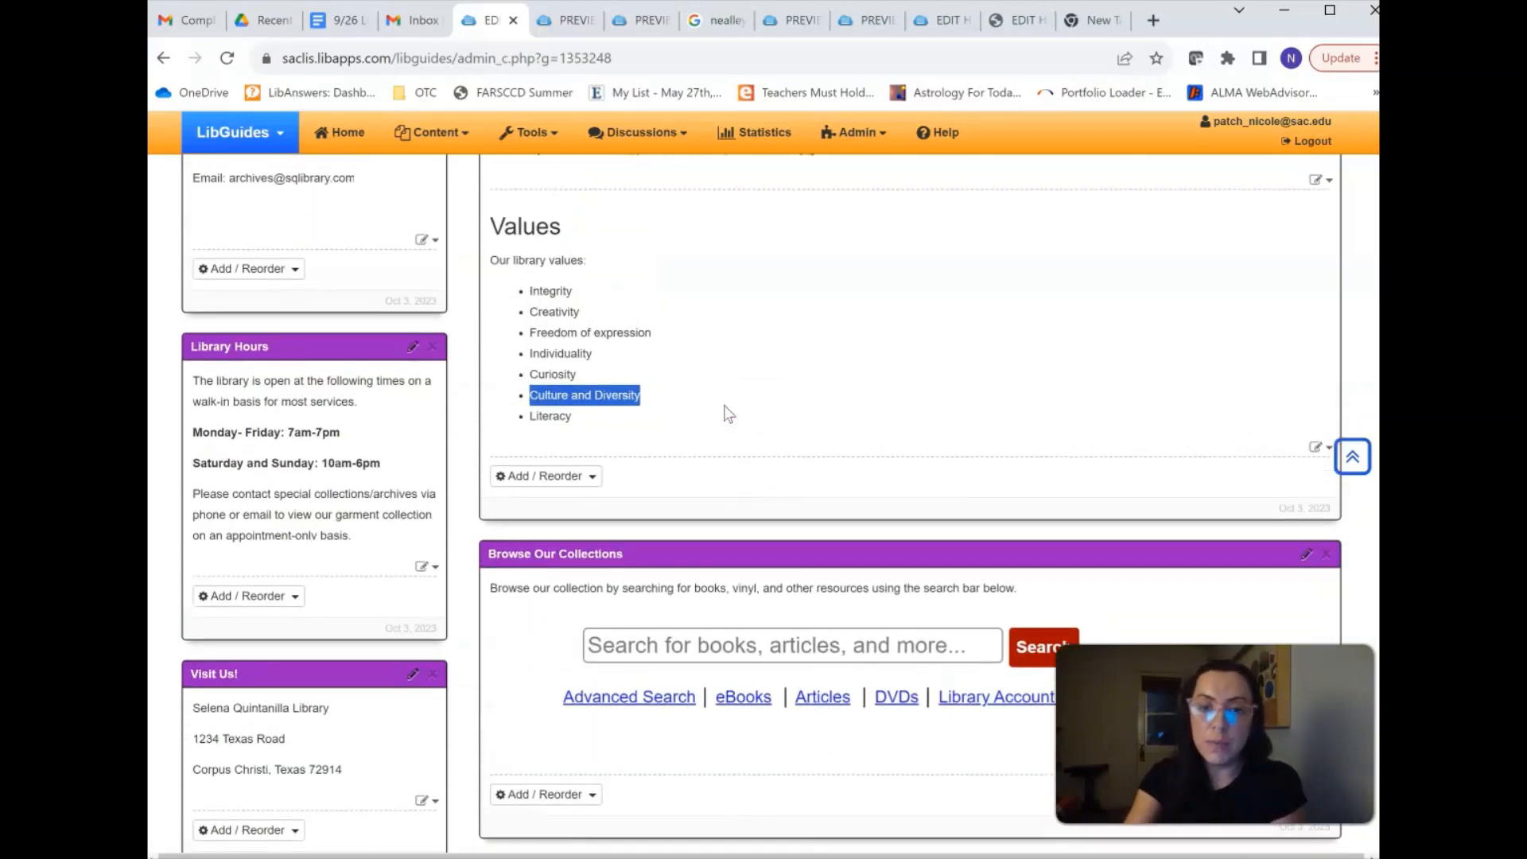
scroll(725, 412, up, 7)
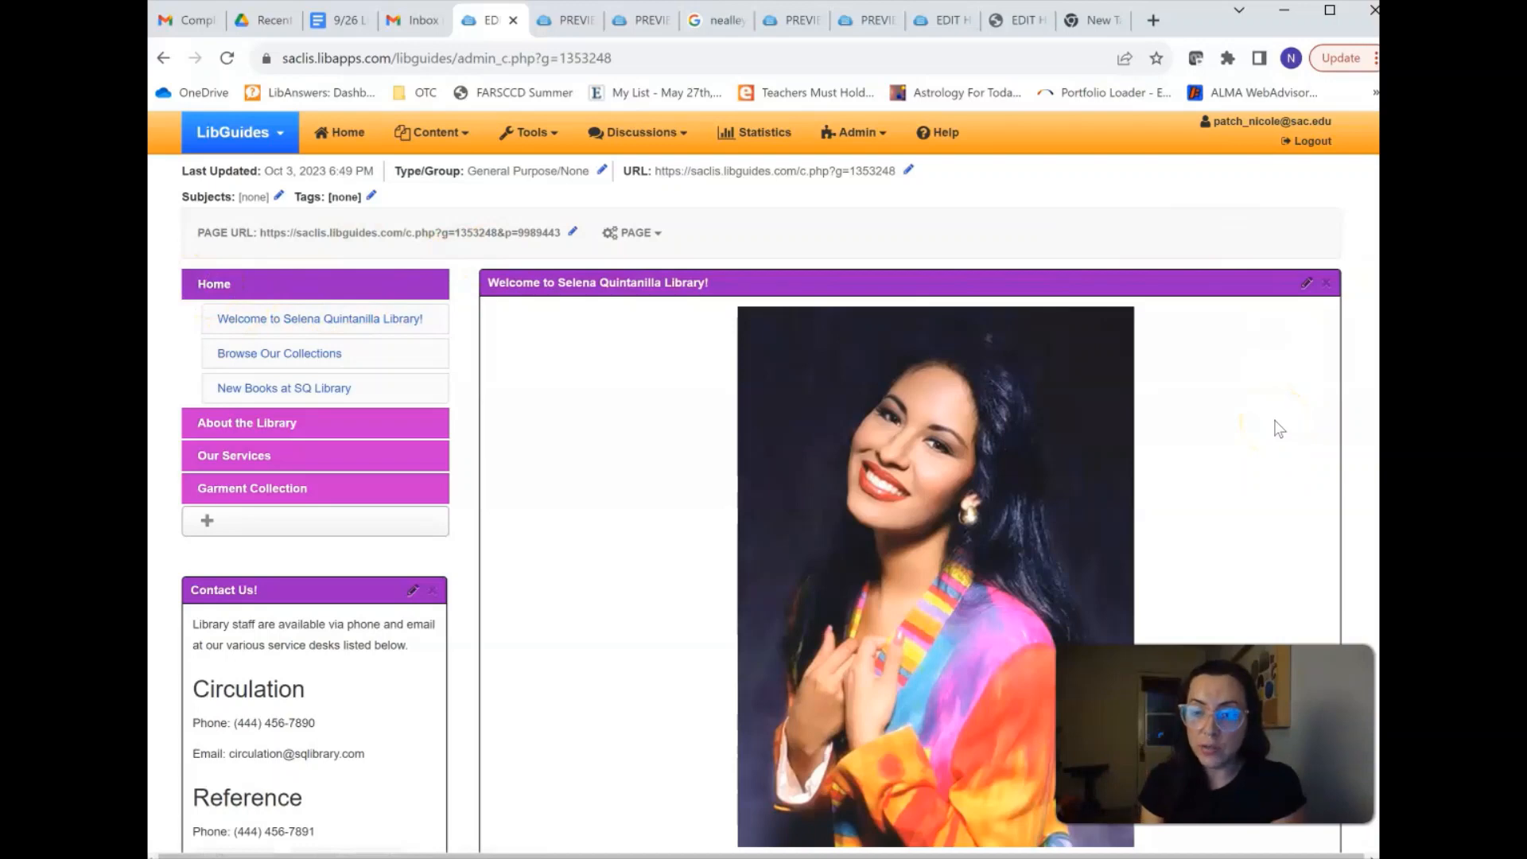
scroll(1279, 429, down, 2)
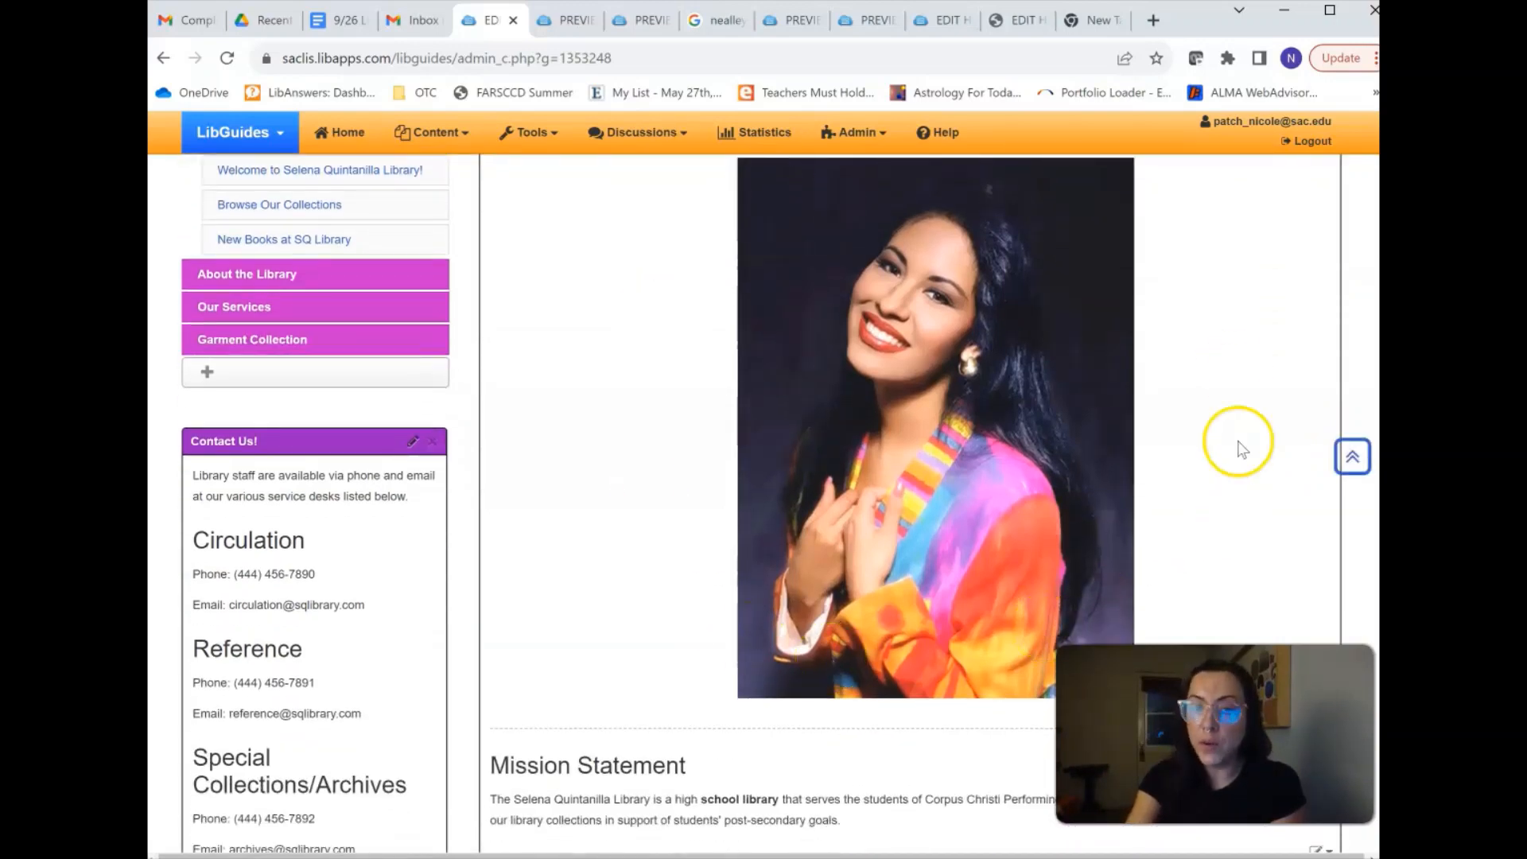
scroll(800, 565, down, 4)
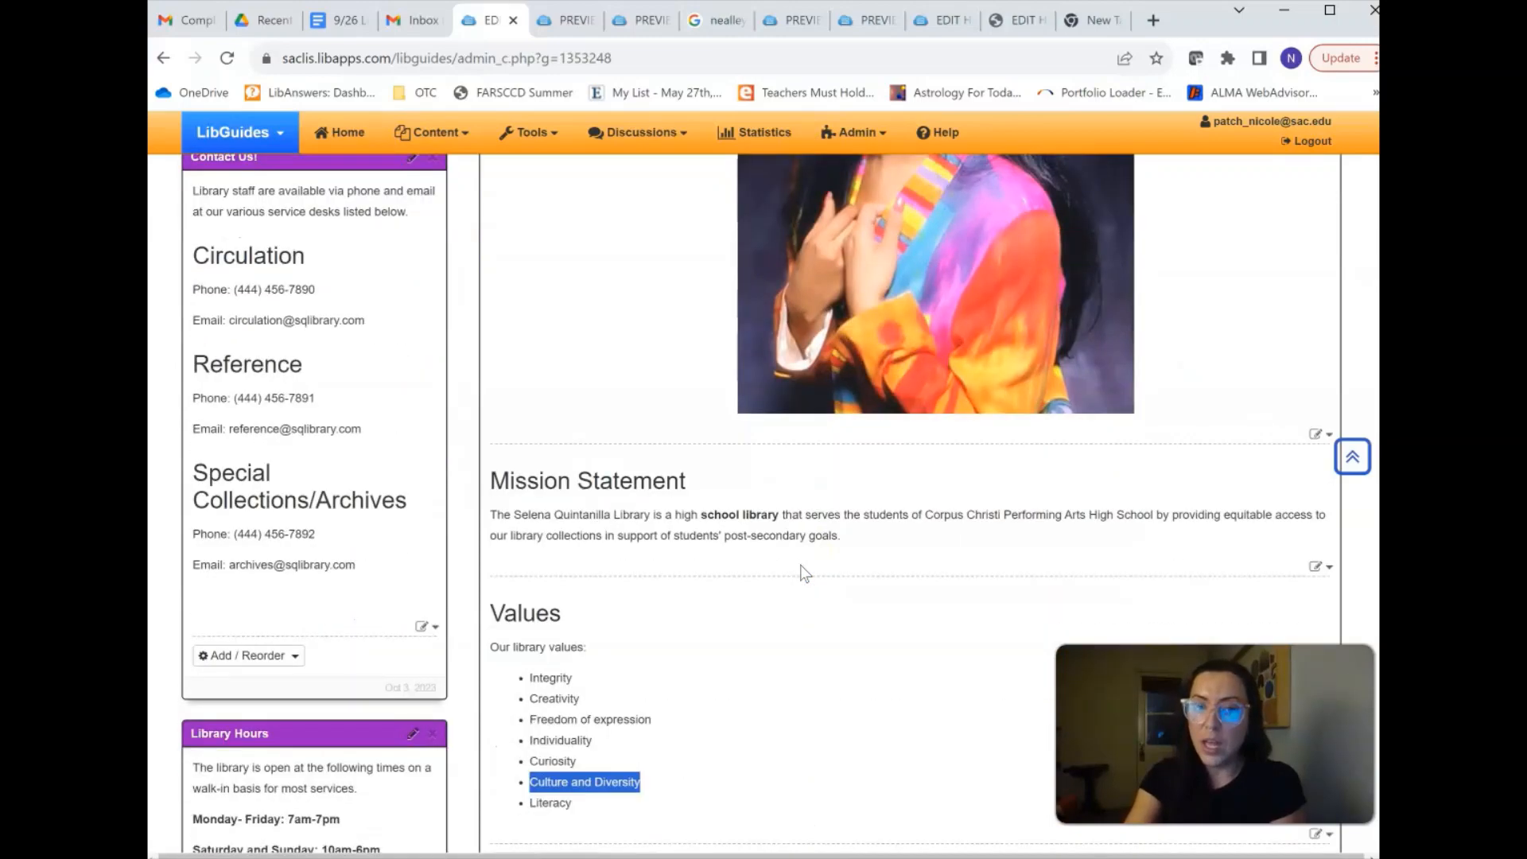
scroll(682, 519, up, 5)
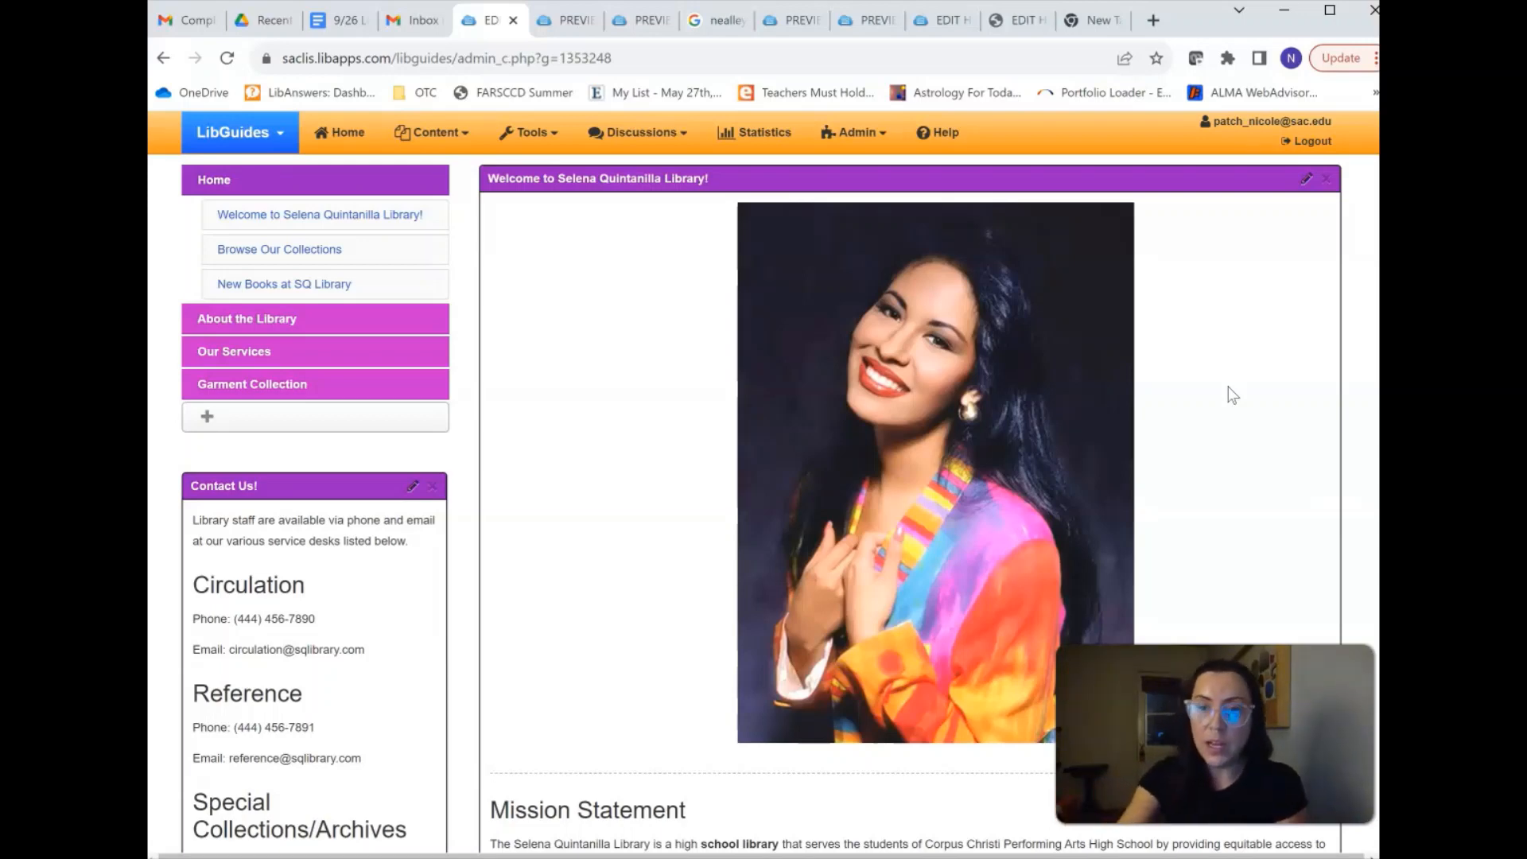
scroll(1228, 387, down, 3)
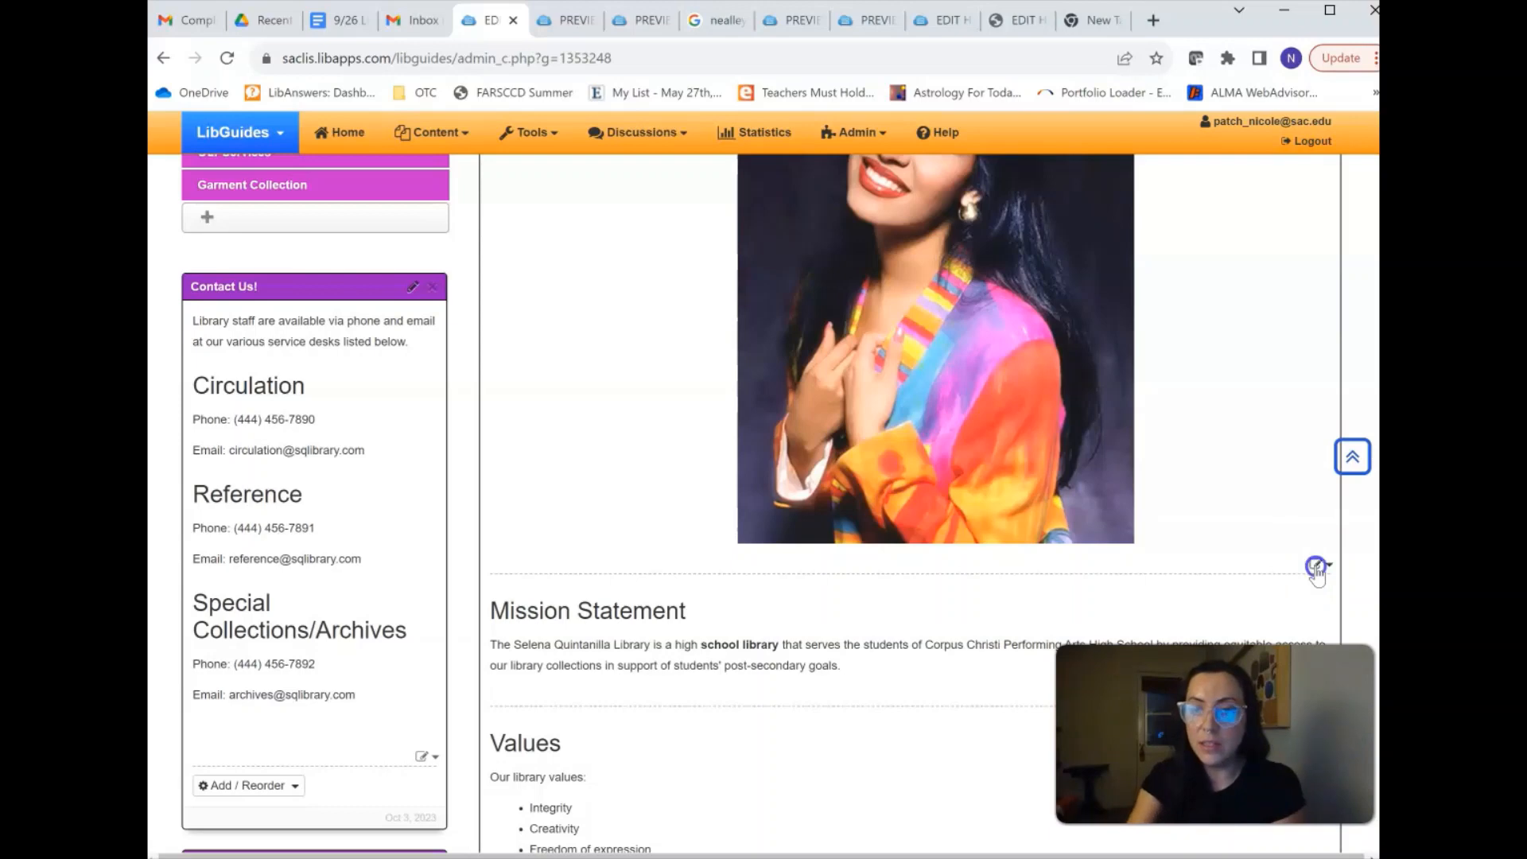
click(1316, 566)
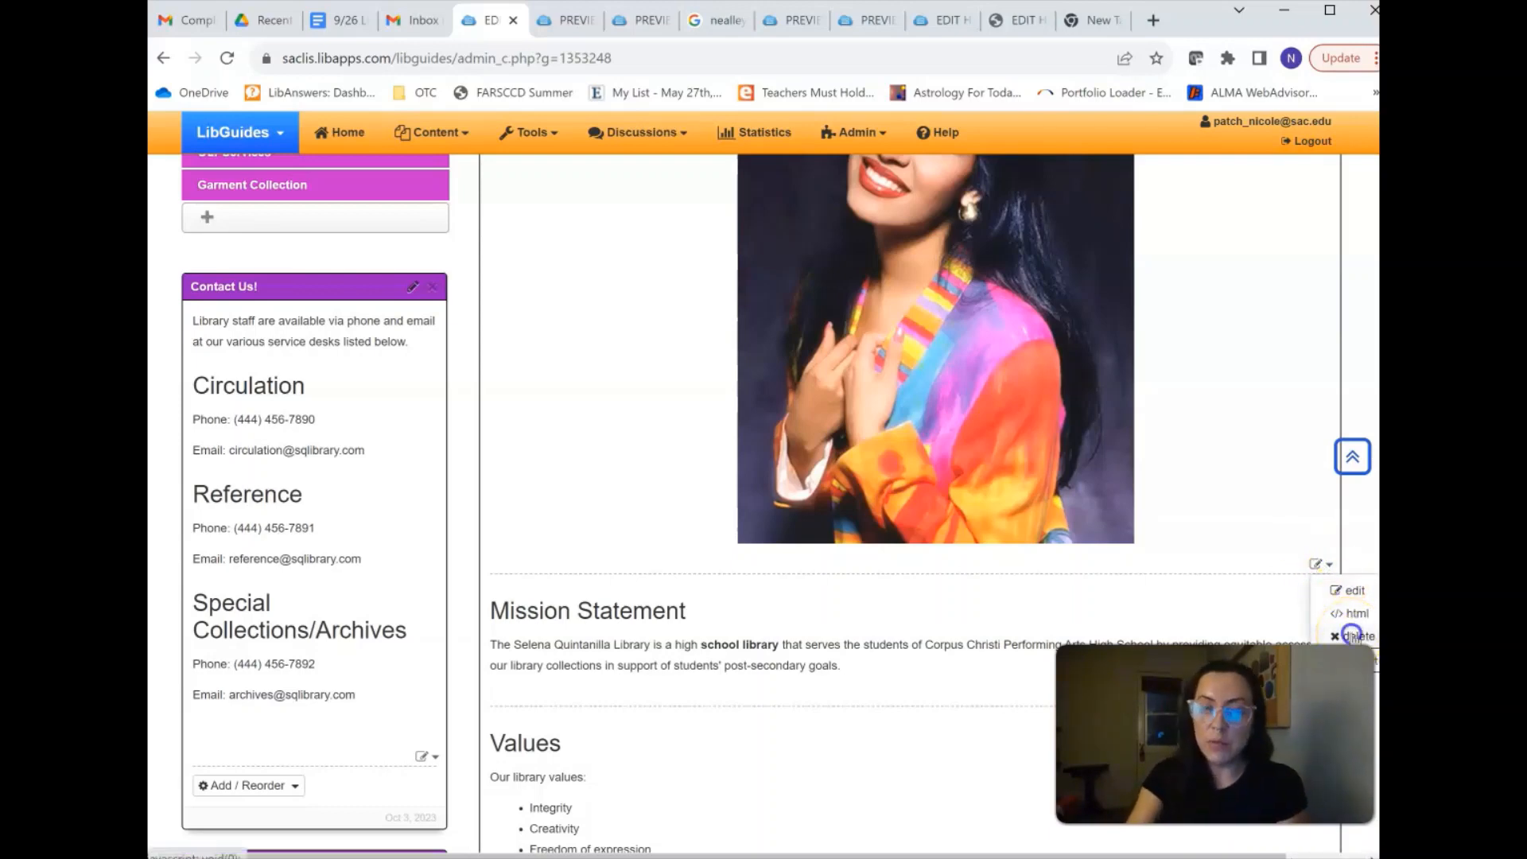
click(1355, 637)
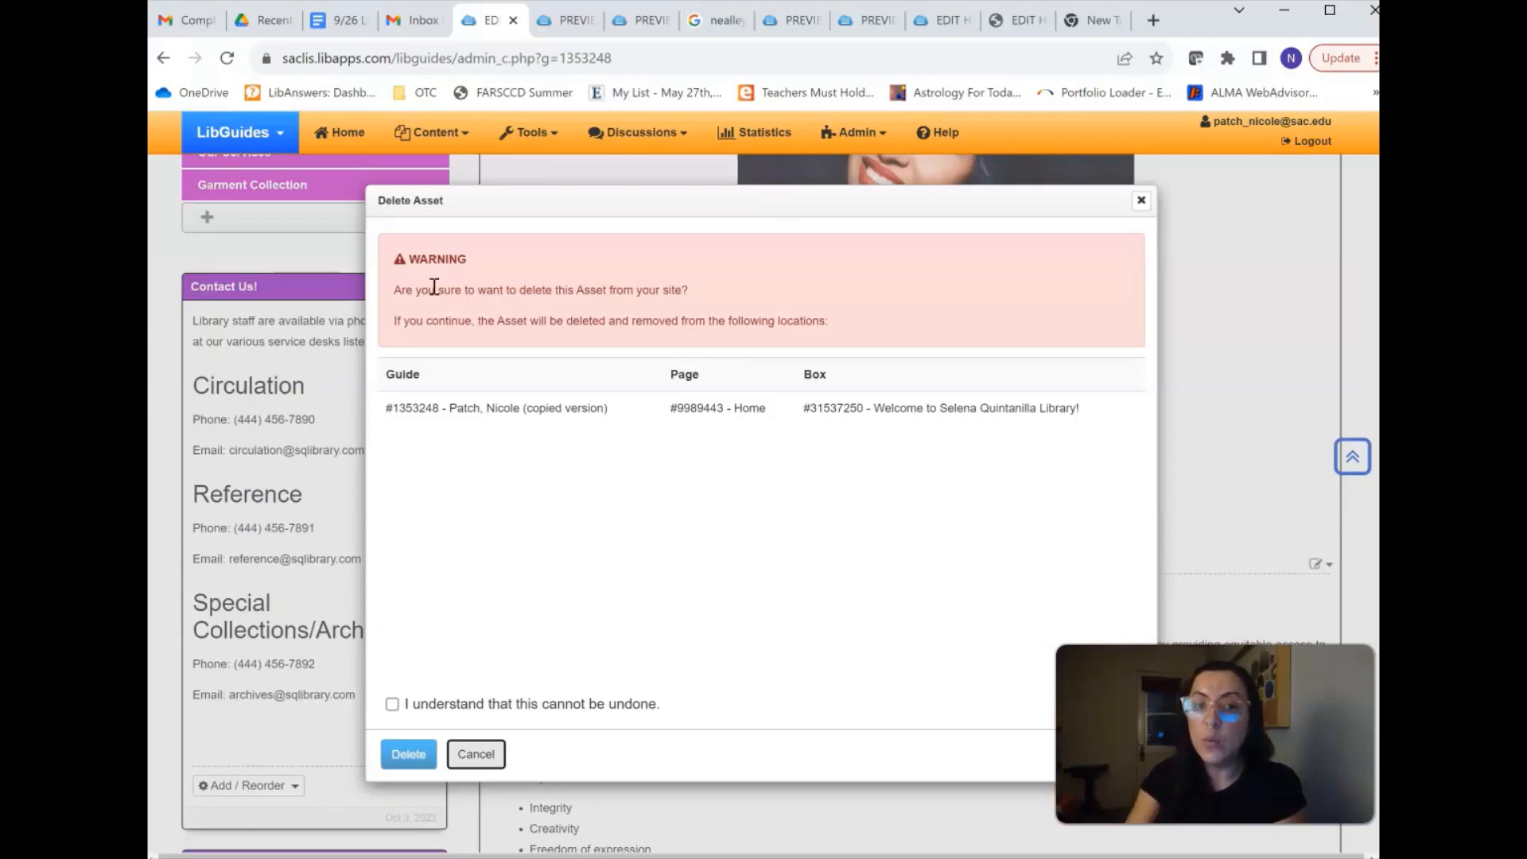
click(393, 705)
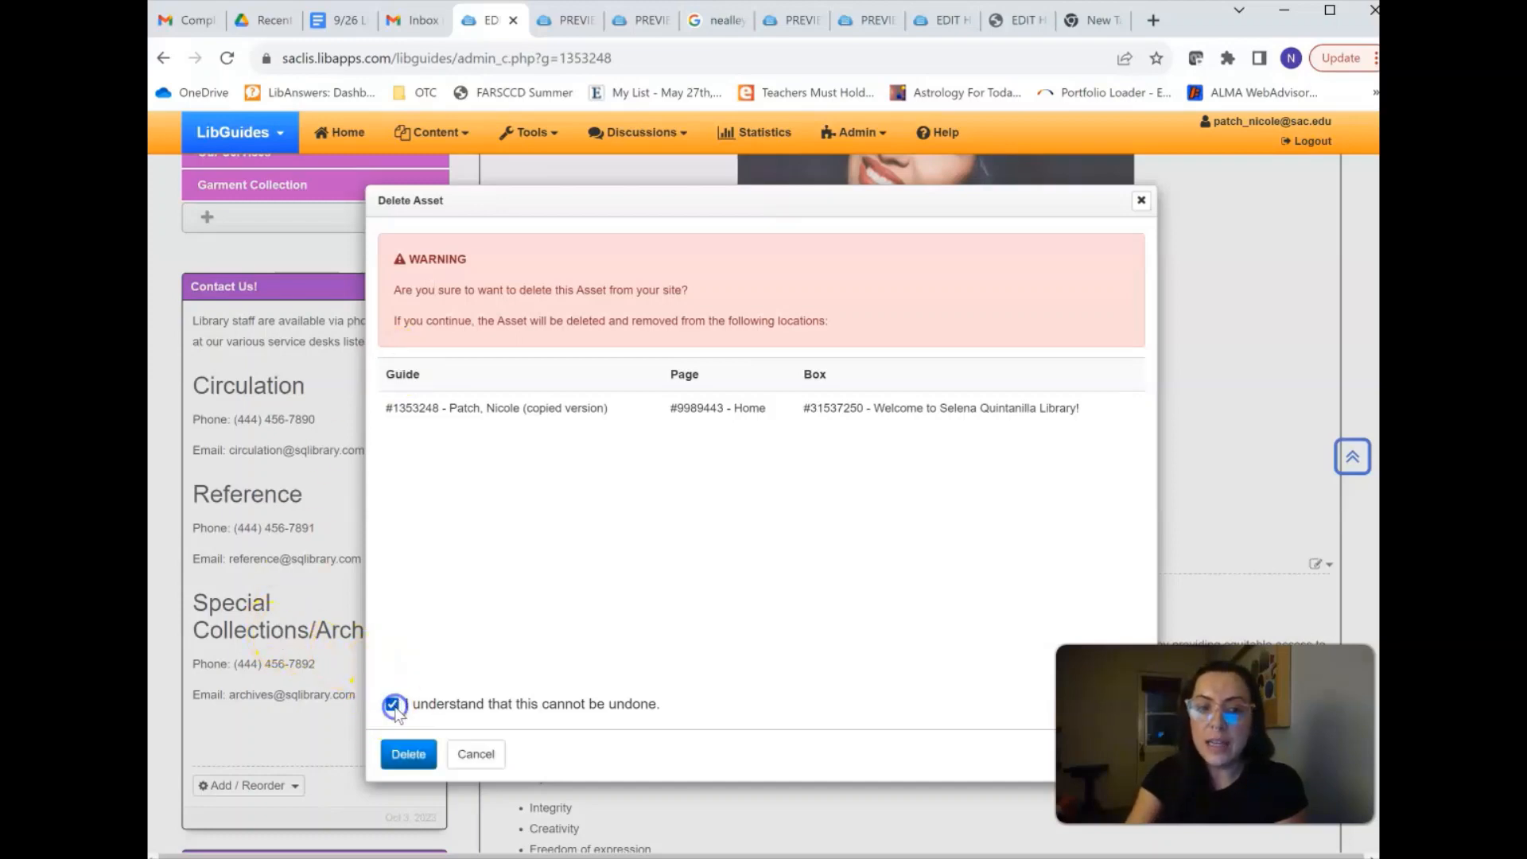
click(408, 753)
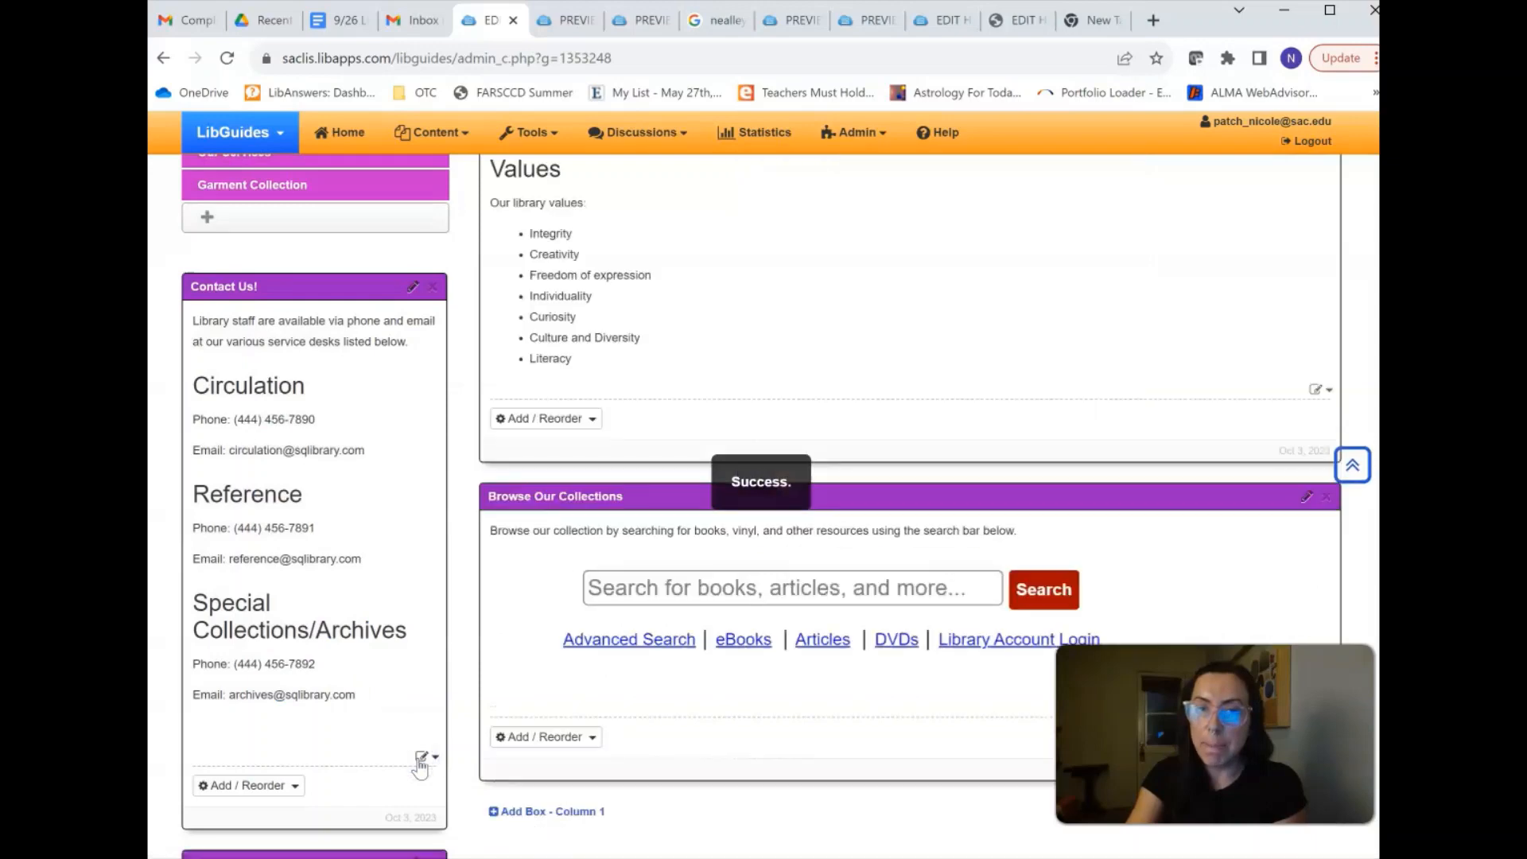
Remove the paragraph under the Mission Statement heading, keep the heading itself, and save the text
scroll(796, 362, up, 4)
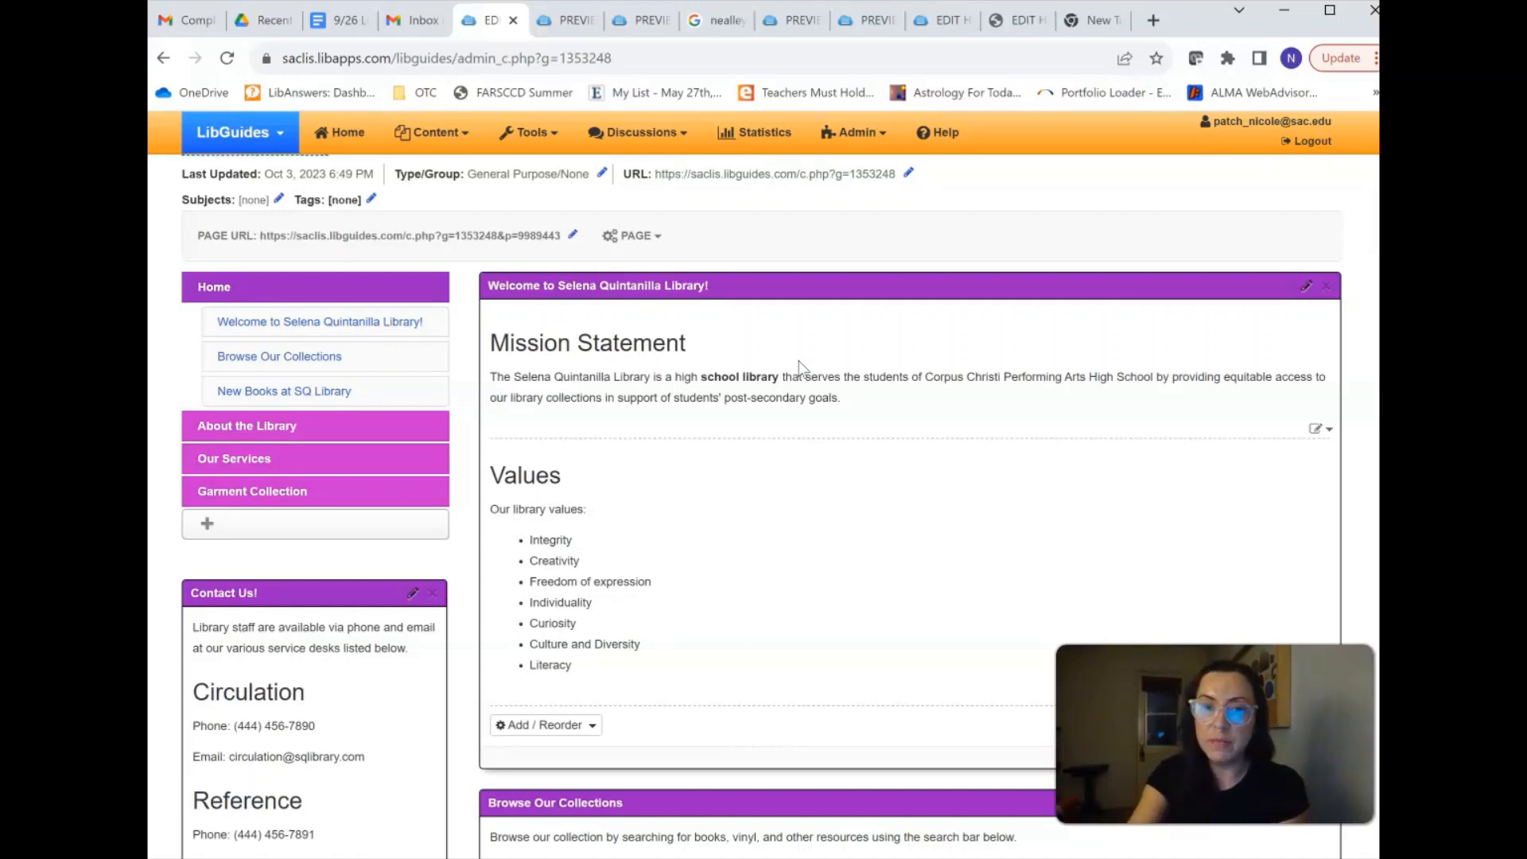
click(1318, 434)
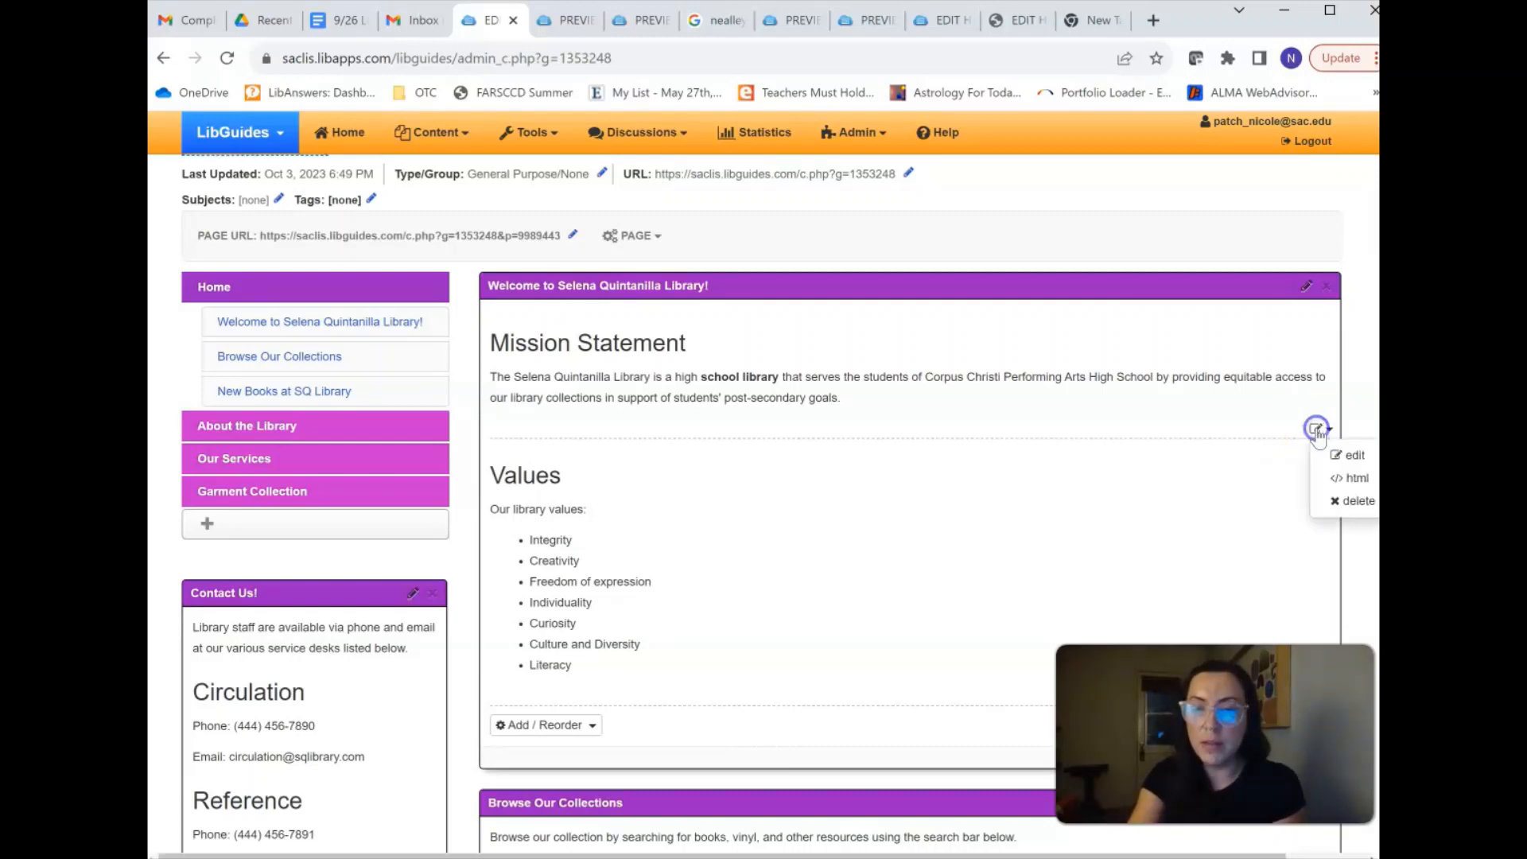
click(1359, 456)
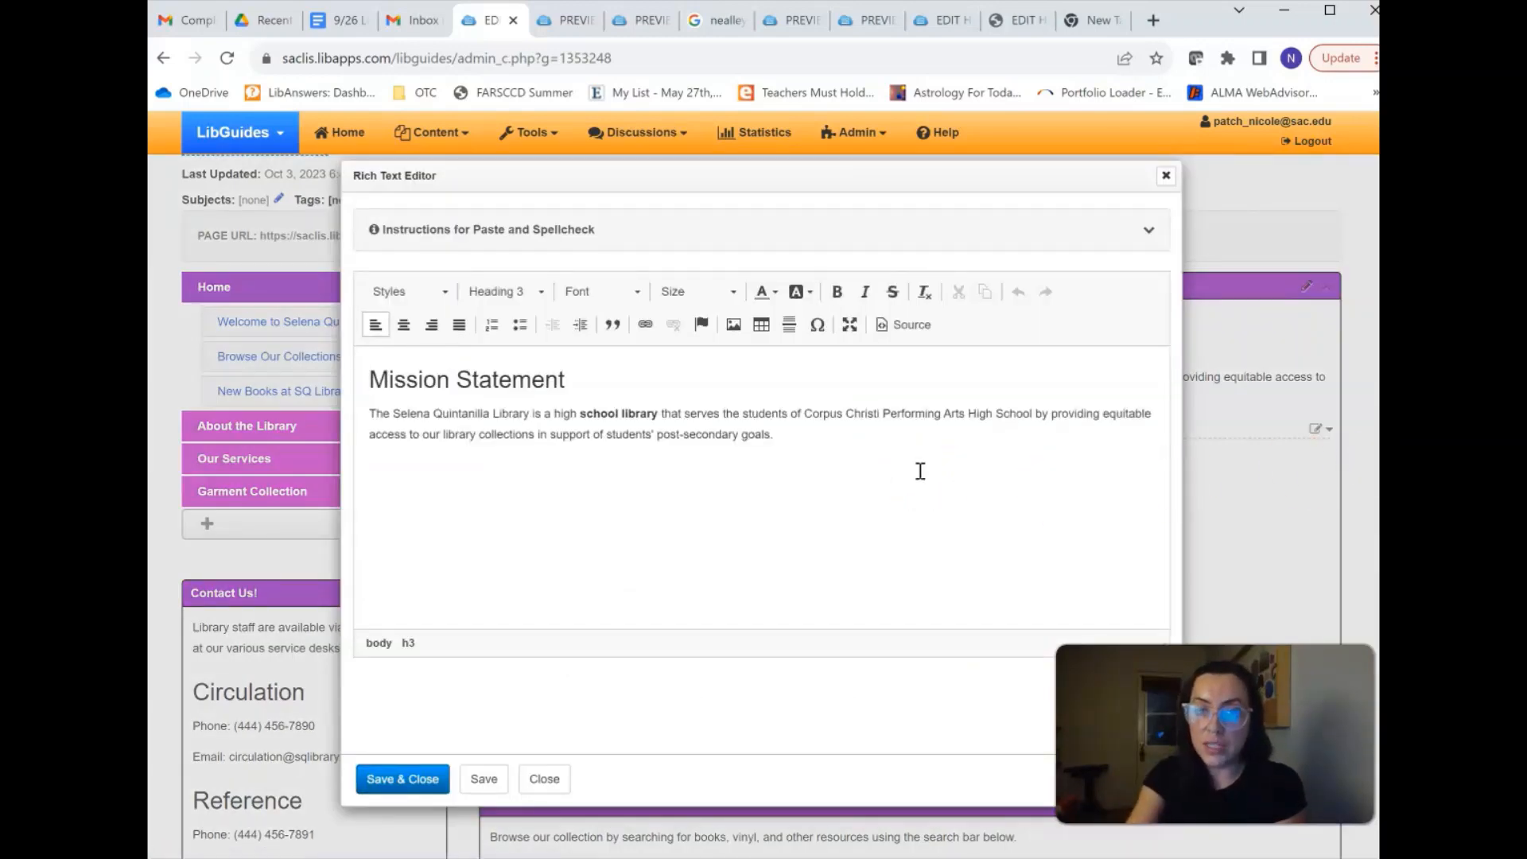
click(802, 444)
triple_click(802, 430)
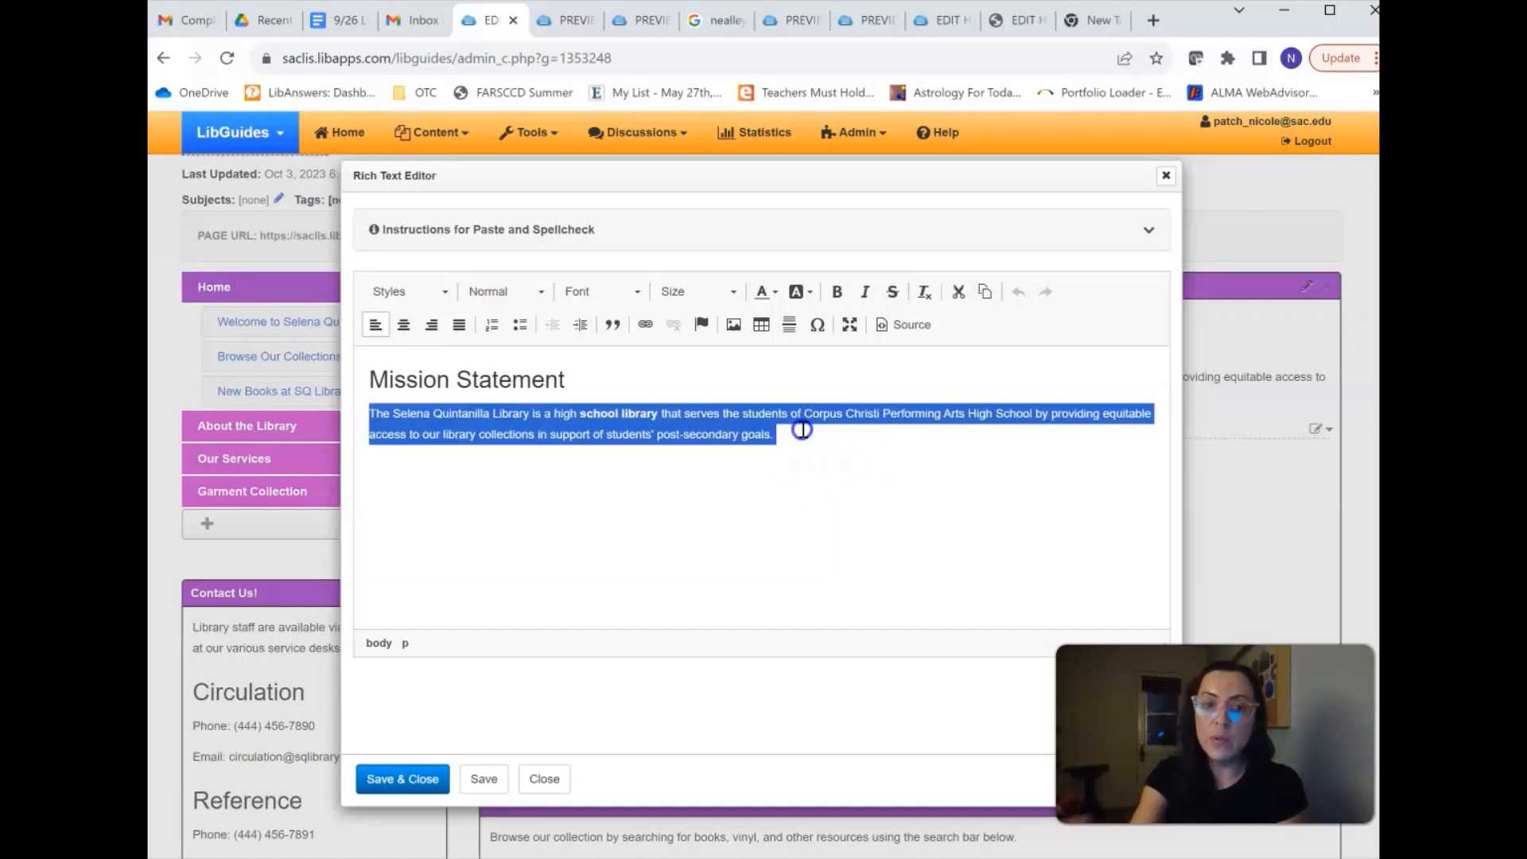
key(BackSpace)
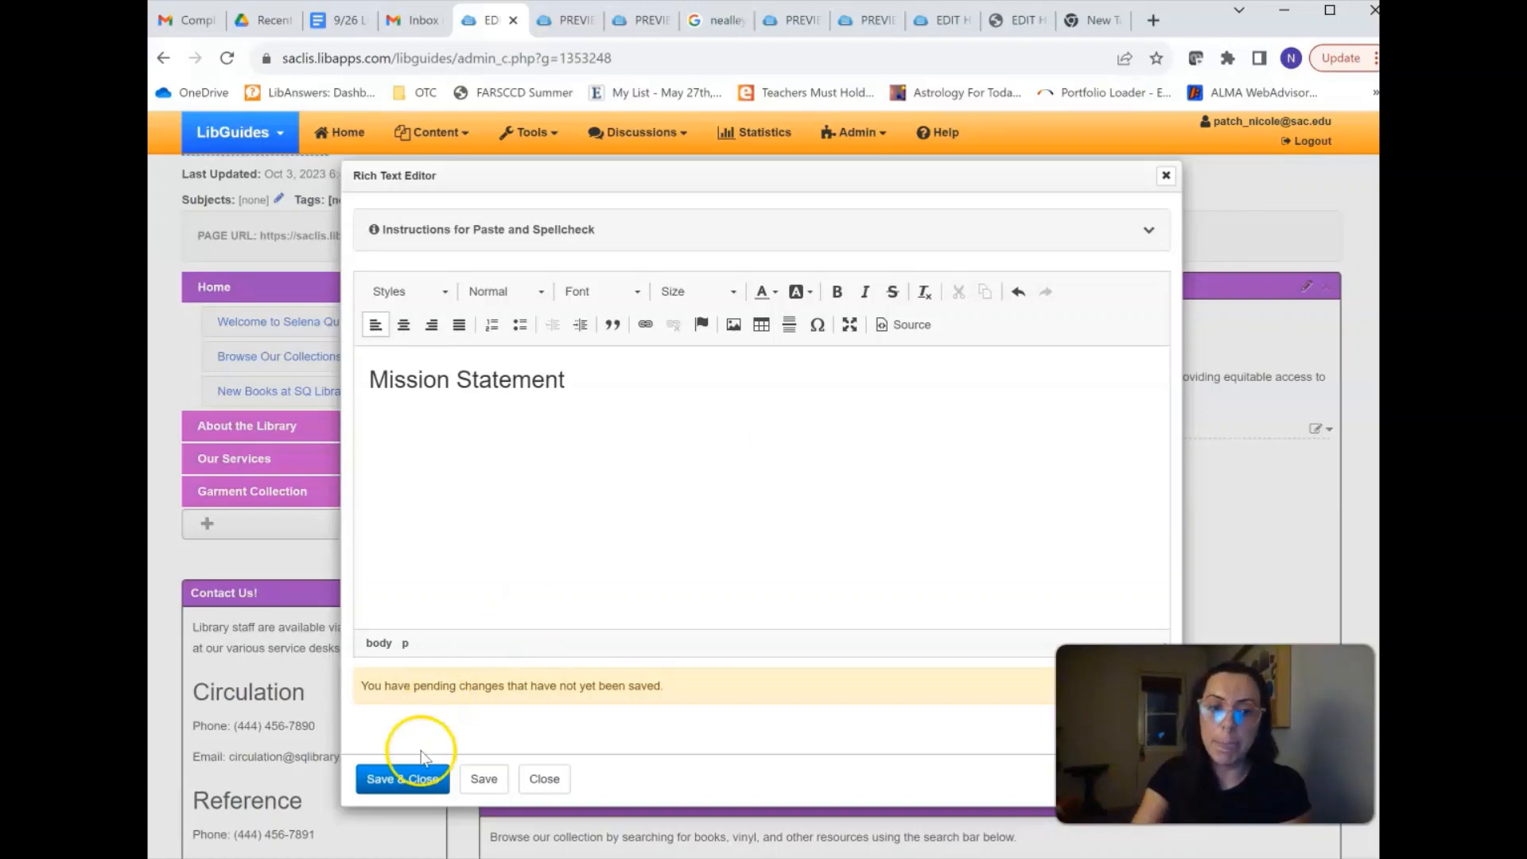
click(415, 776)
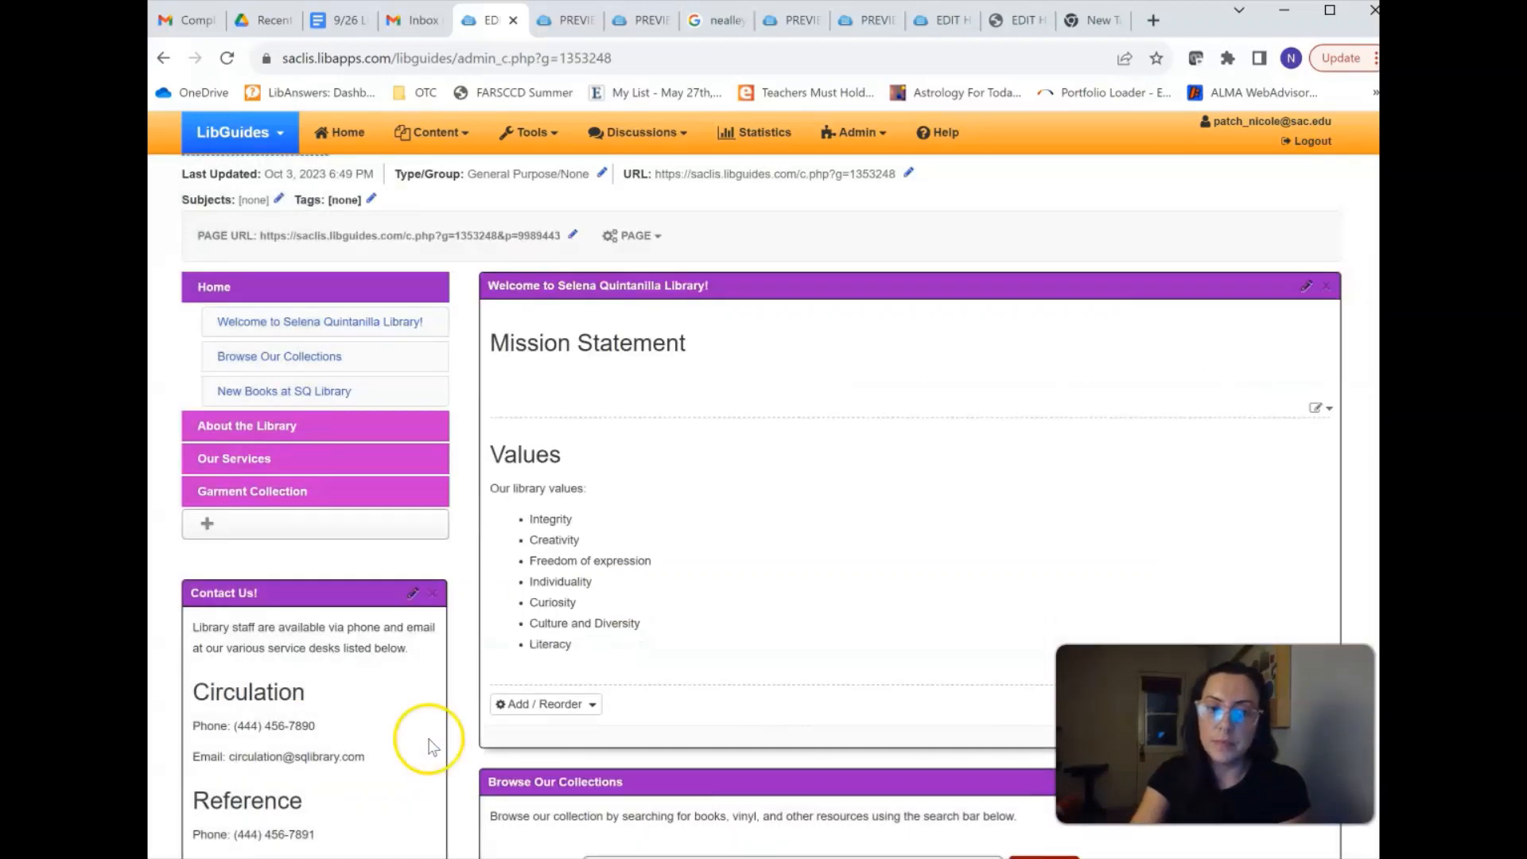
Delete the Values text asset with its bulleted list from the Home page's welcome box
scroll(804, 493, down, 3)
scroll(803, 493, up, 1)
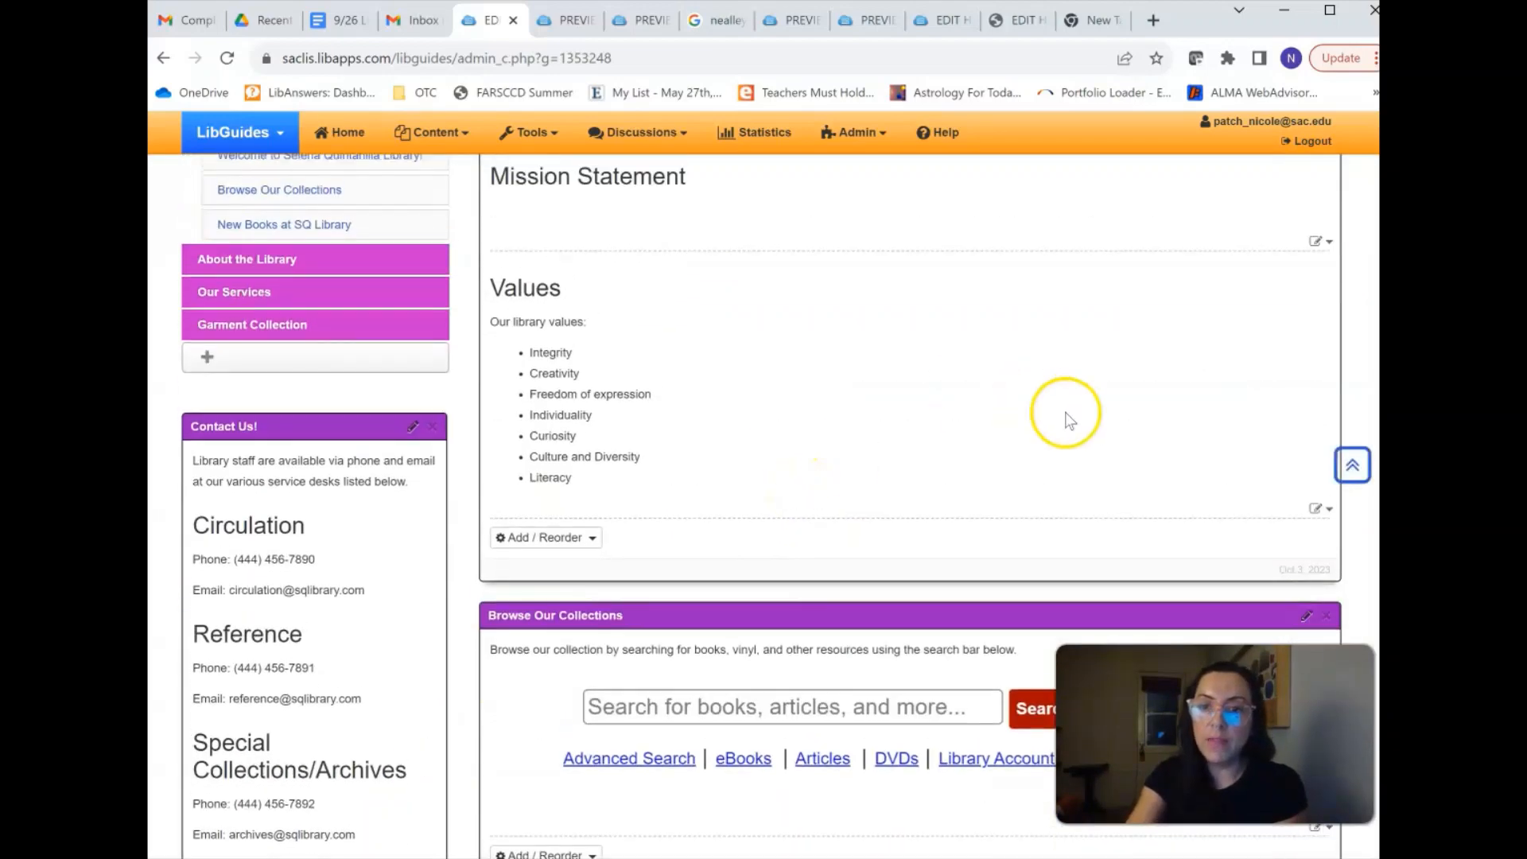
click(1317, 509)
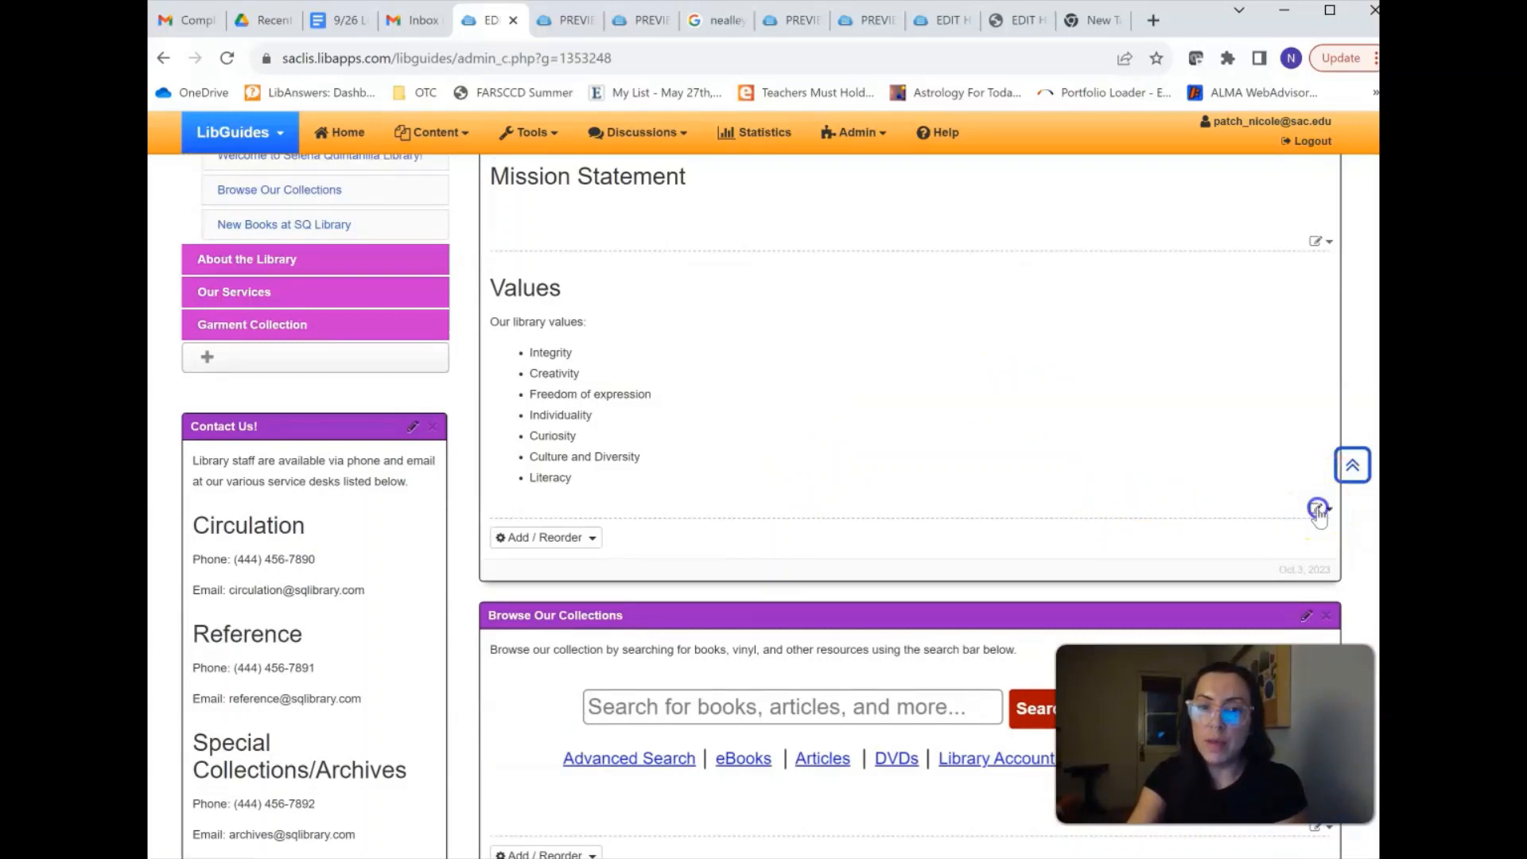
click(1362, 585)
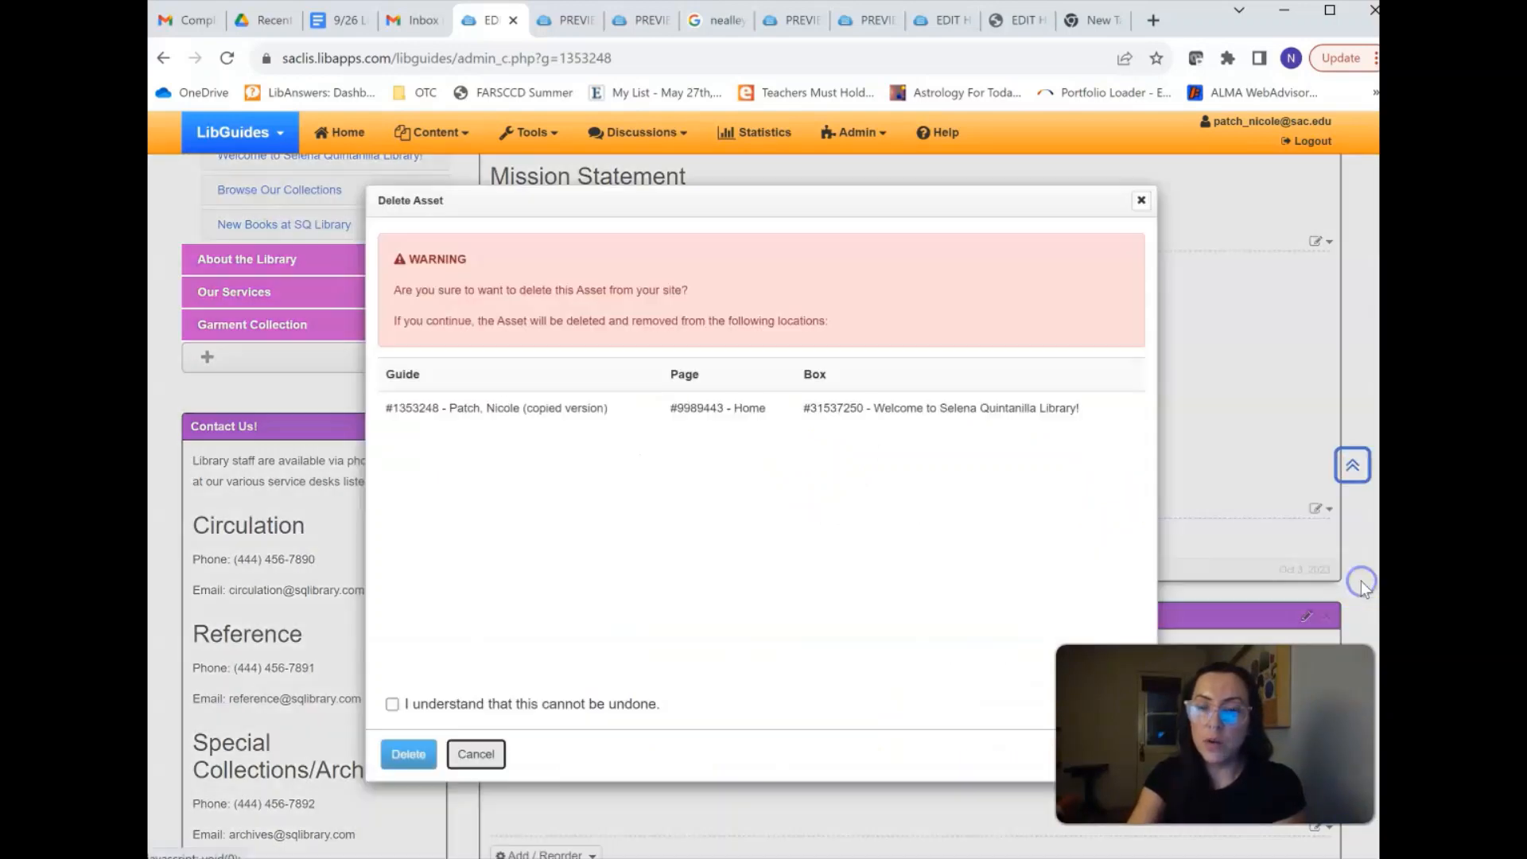
click(394, 704)
click(408, 754)
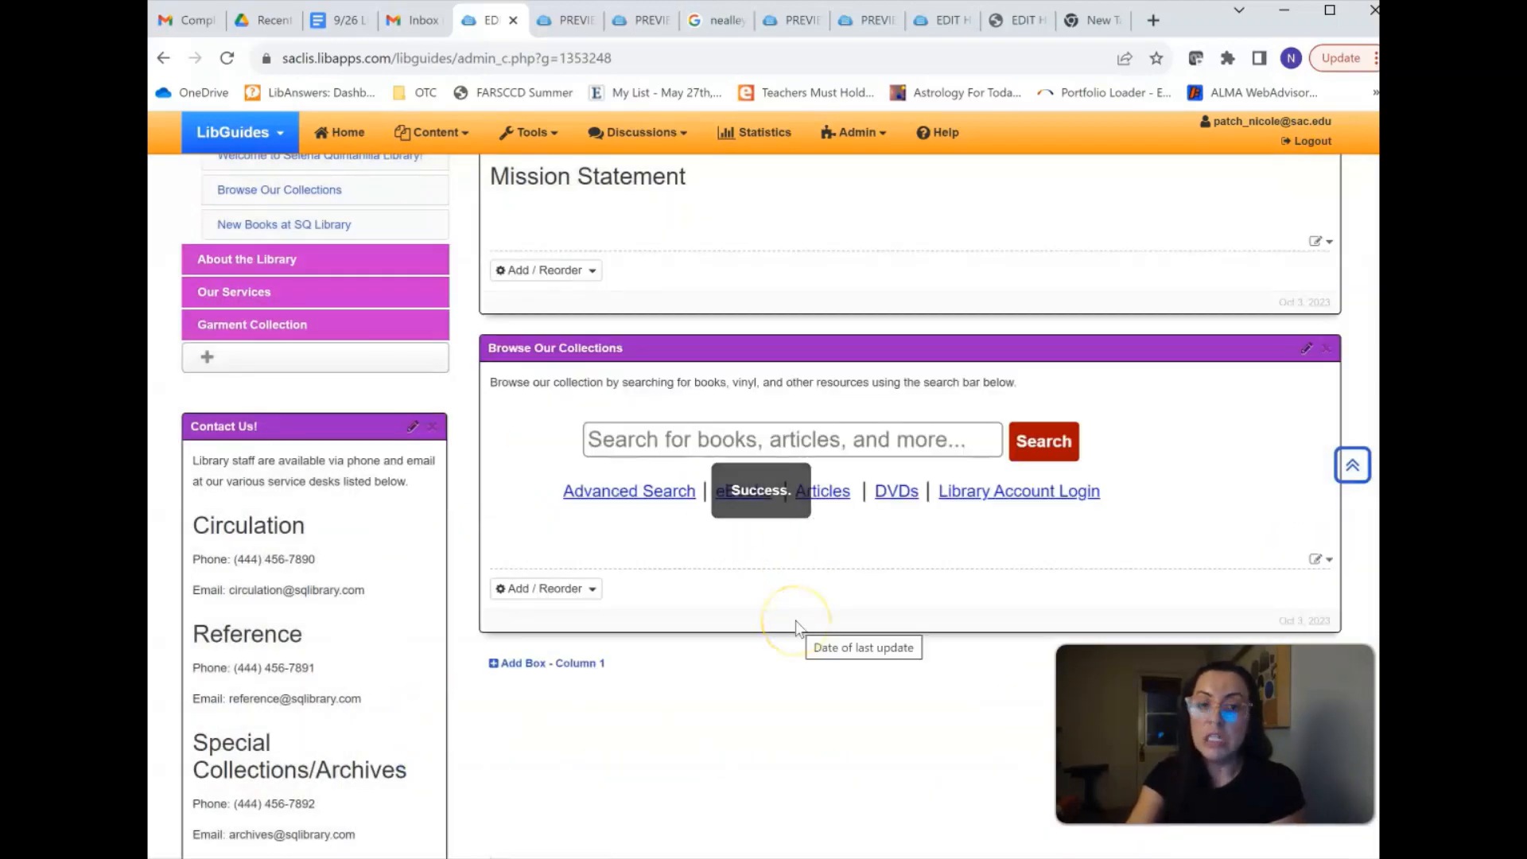
Rename the Home page's welcome box to "Welcome to my dream library!" and save it
scroll(796, 621, down, 4)
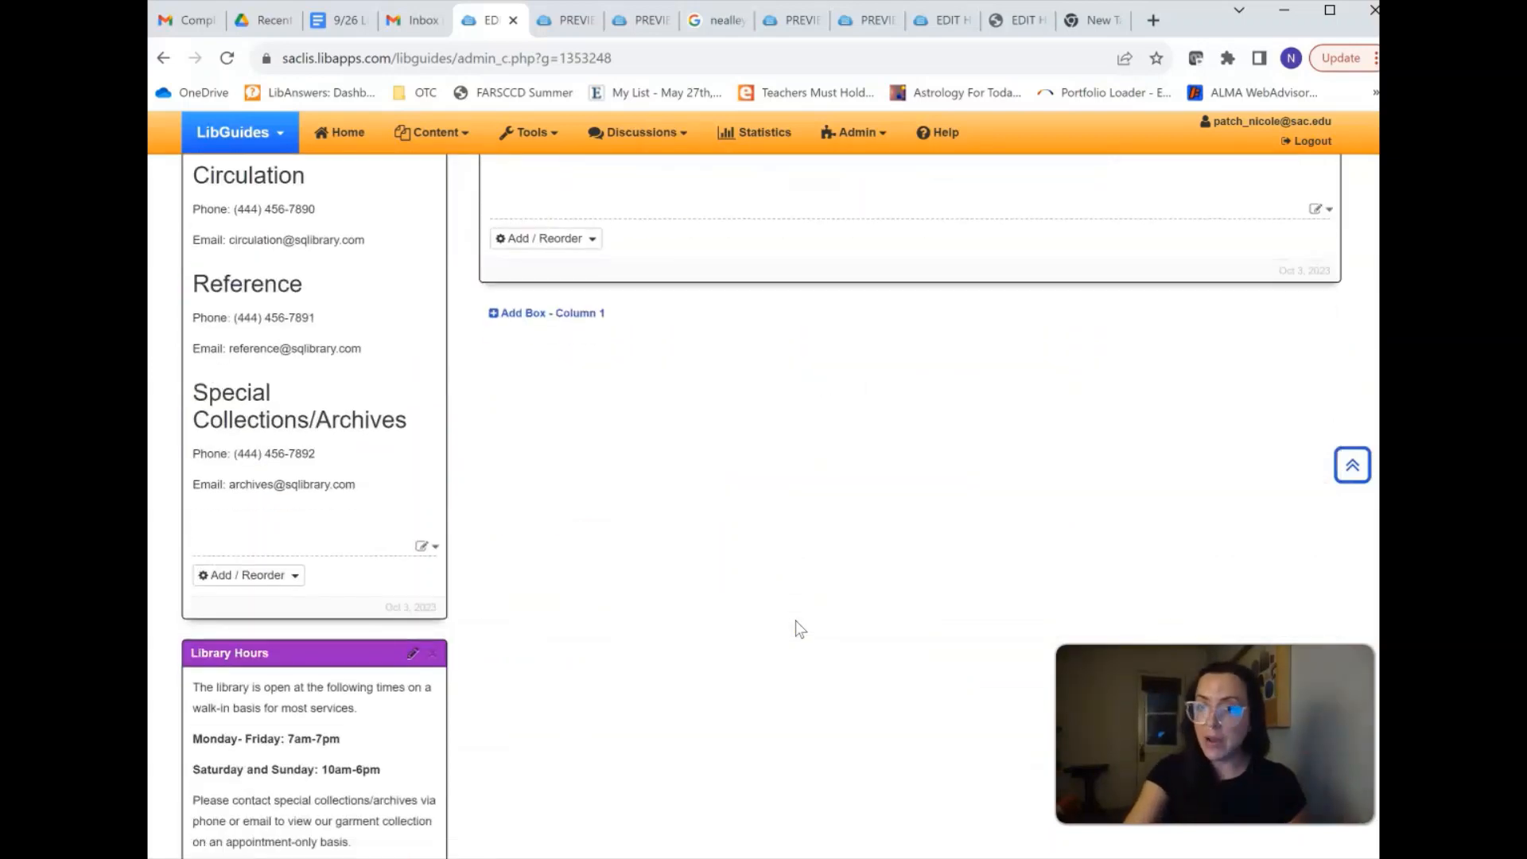
scroll(796, 620, down, 2)
scroll(795, 621, up, 9)
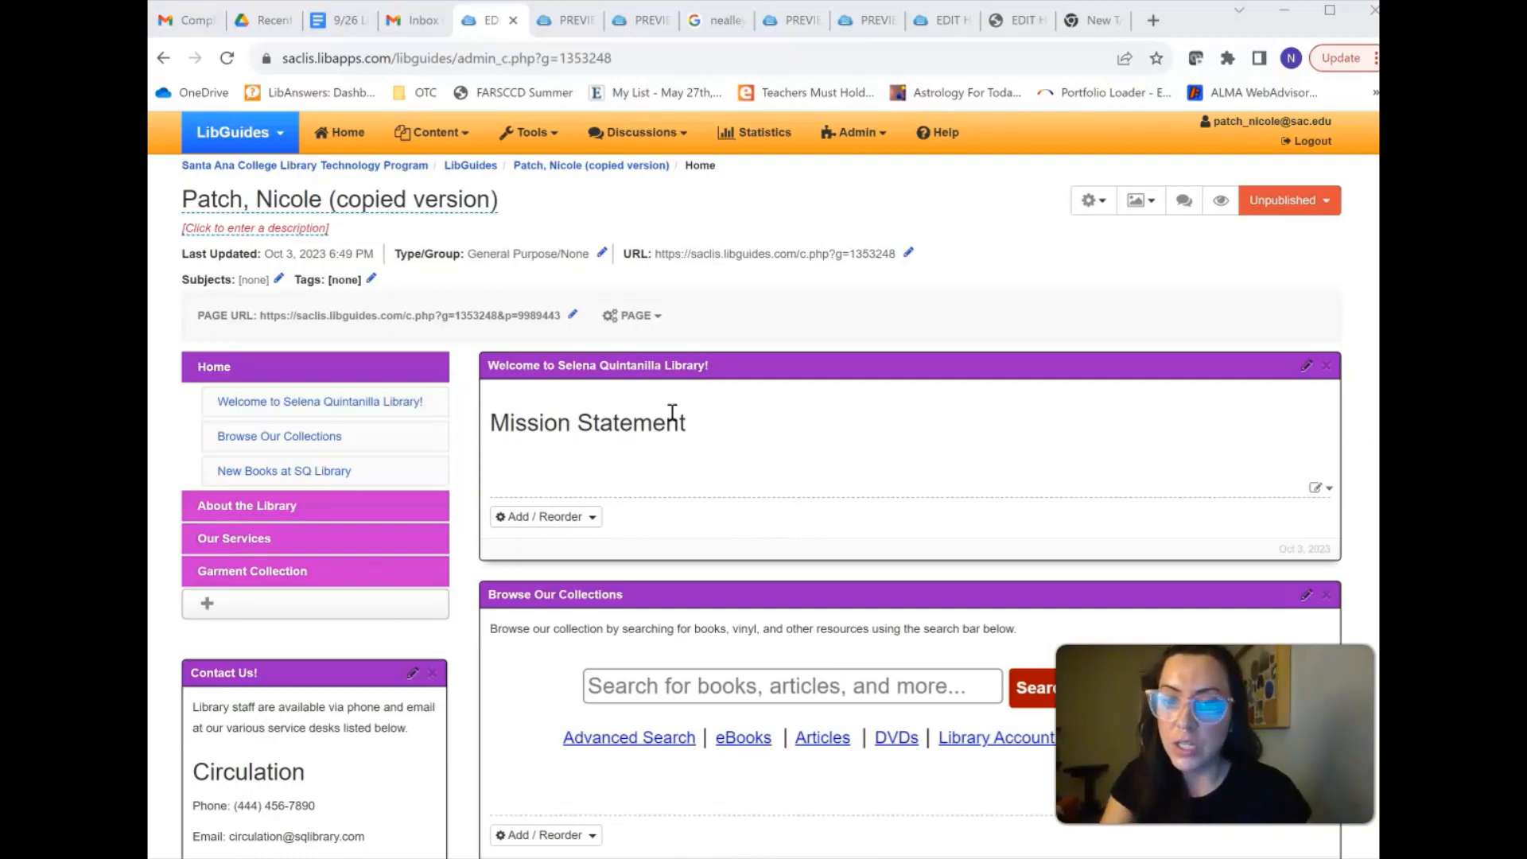
click(1307, 367)
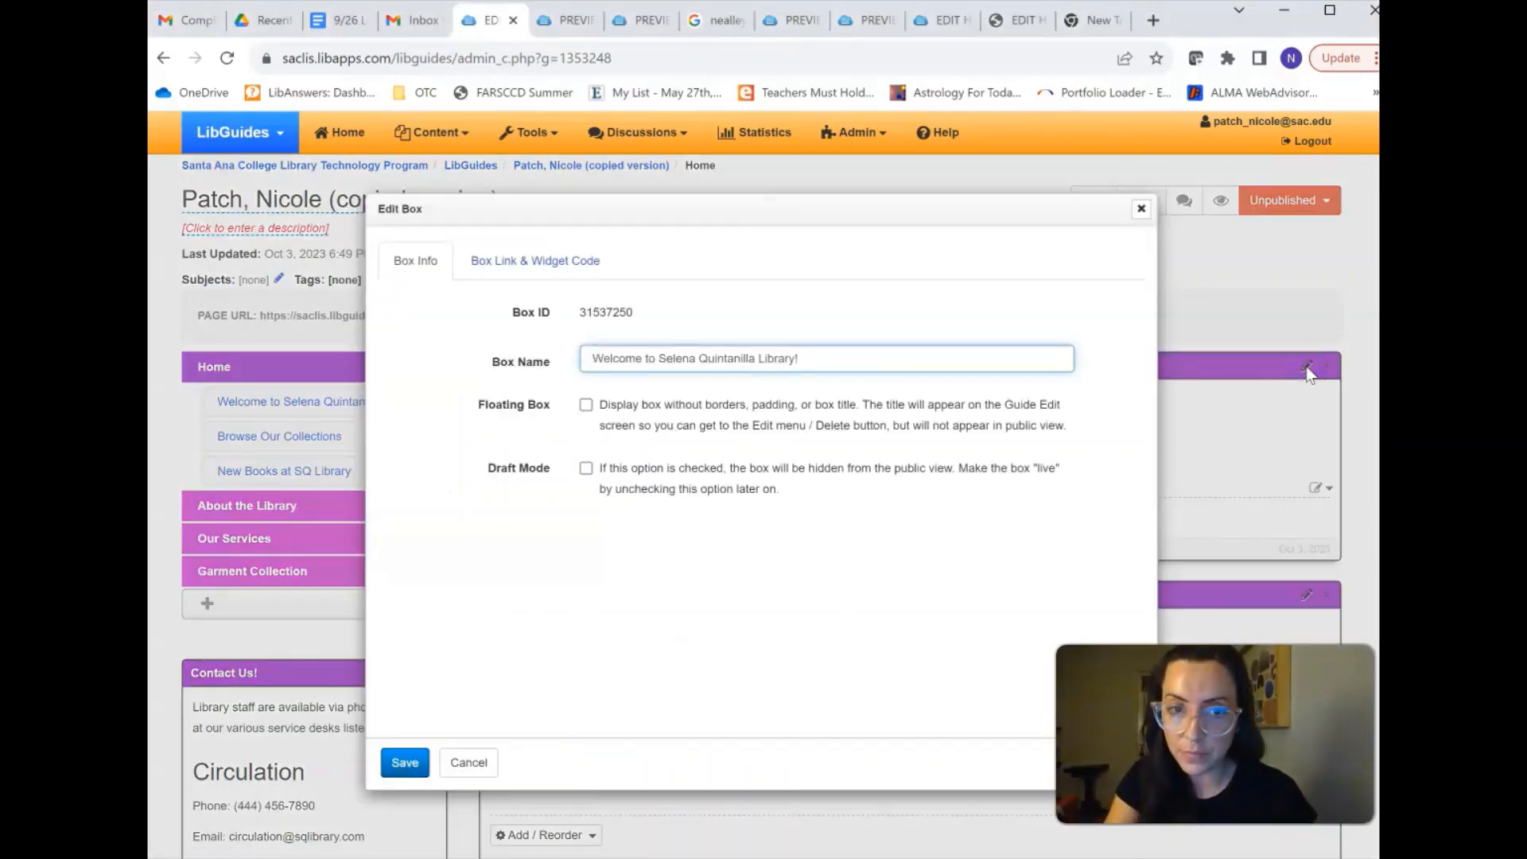
click(915, 367)
drag(896, 361, 661, 360)
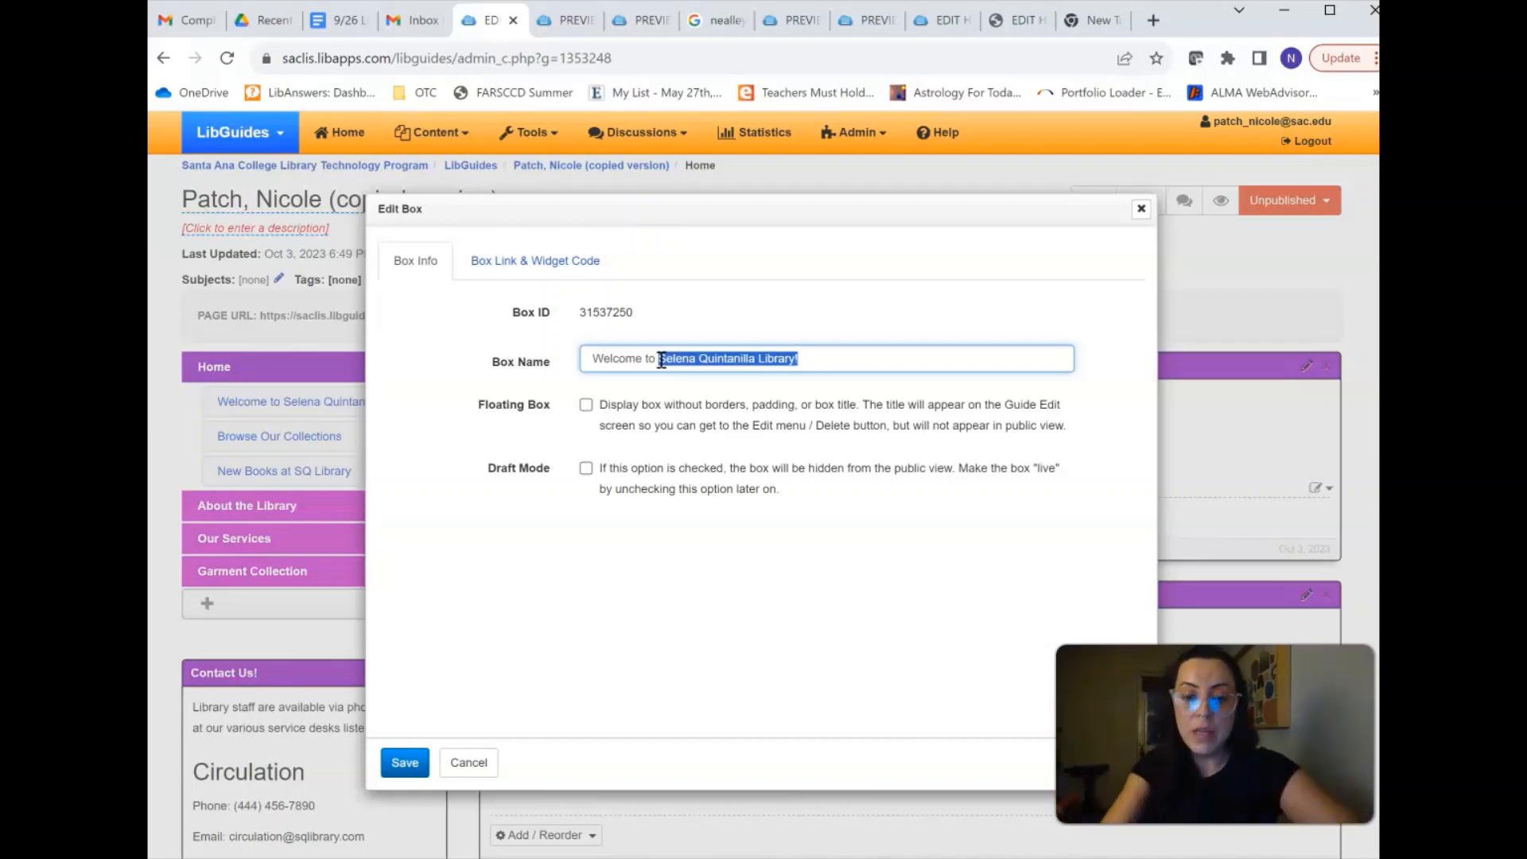
text(my dre)
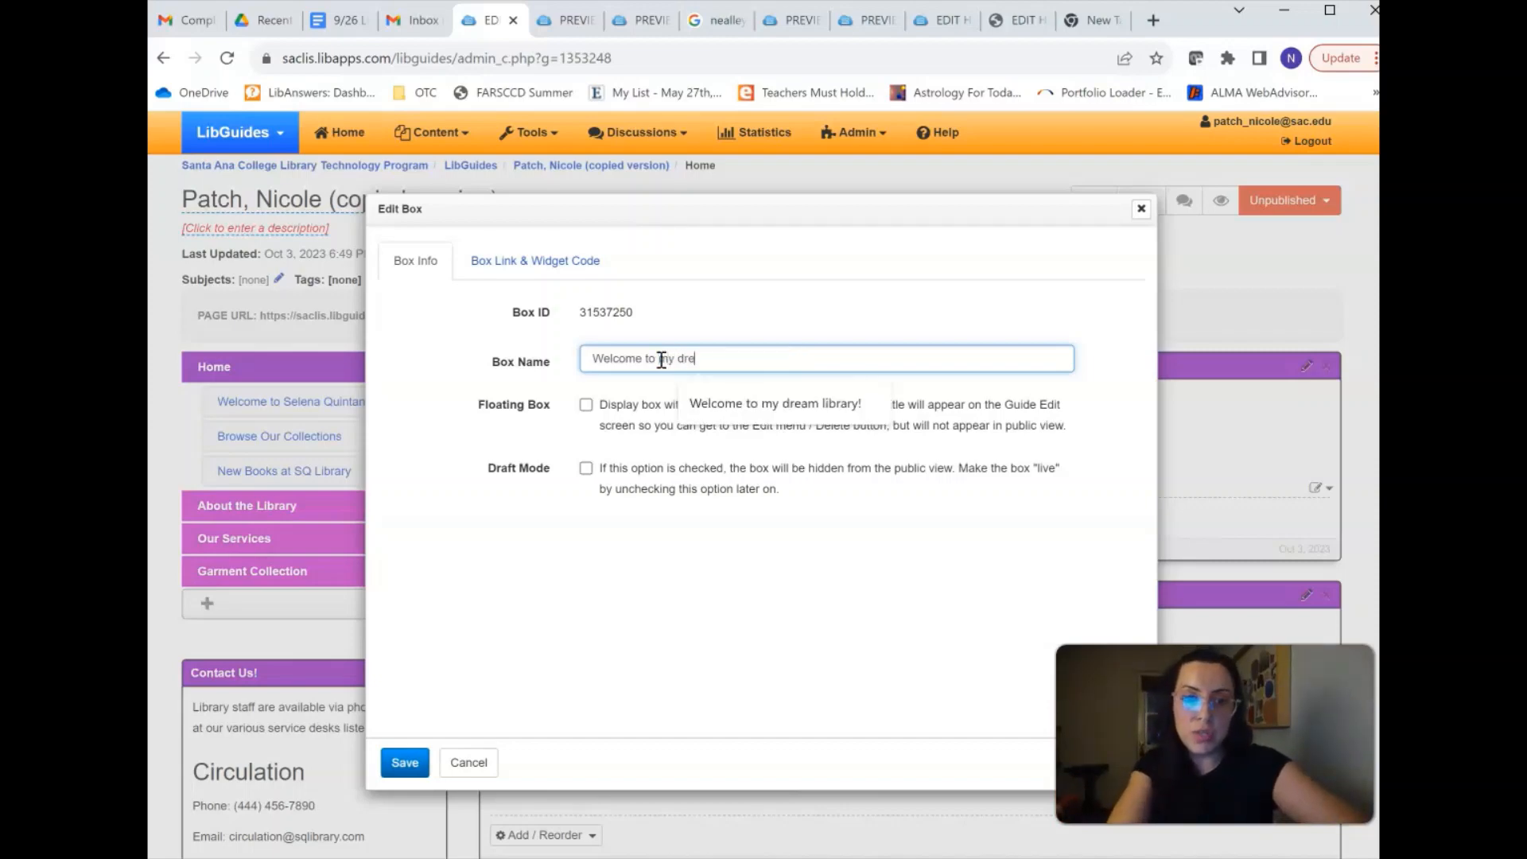
text(am library!)
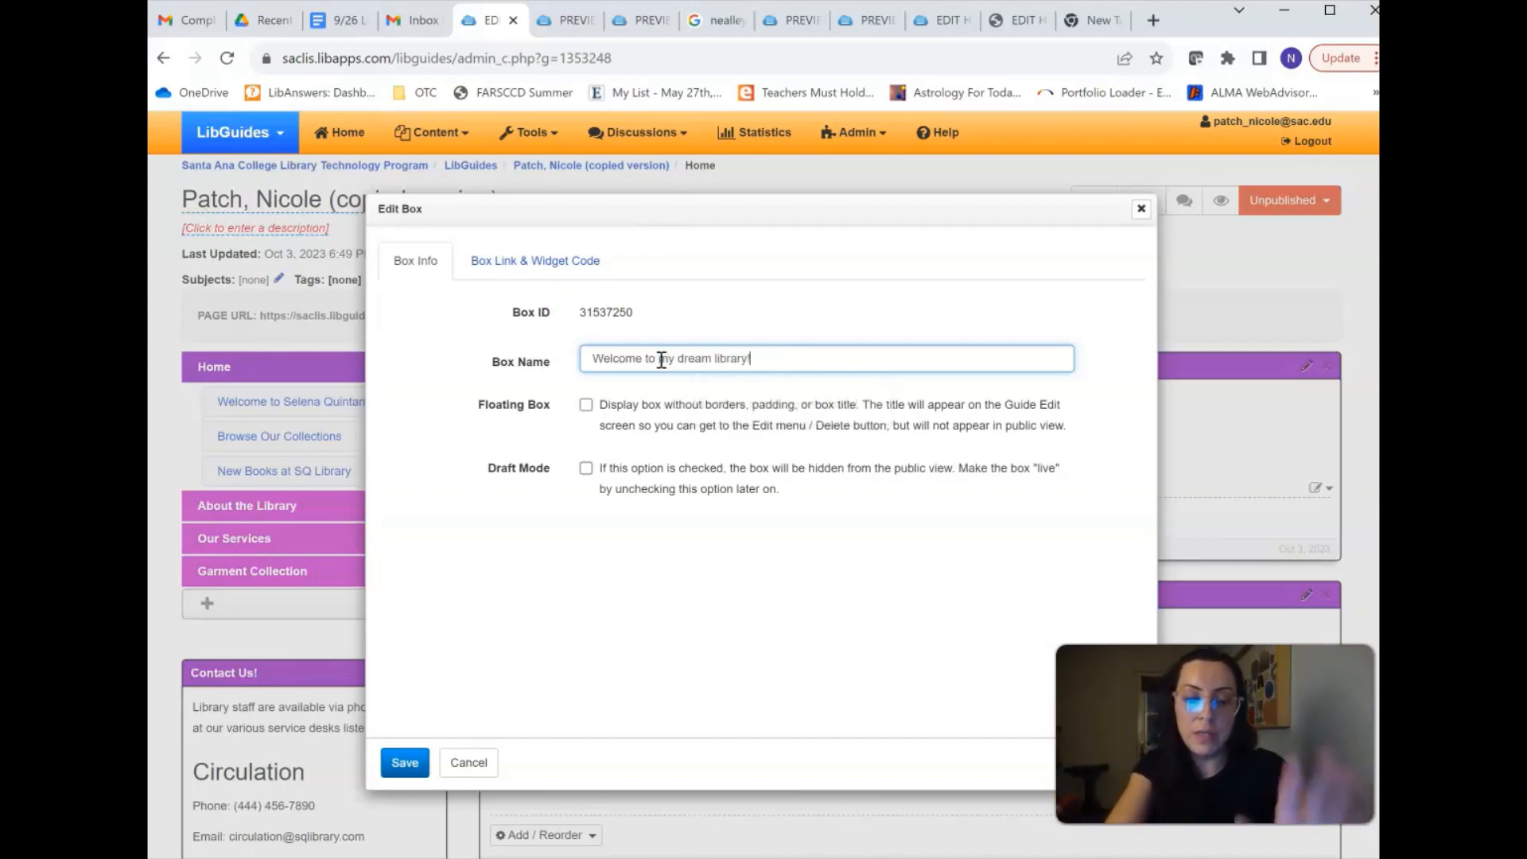
click(407, 762)
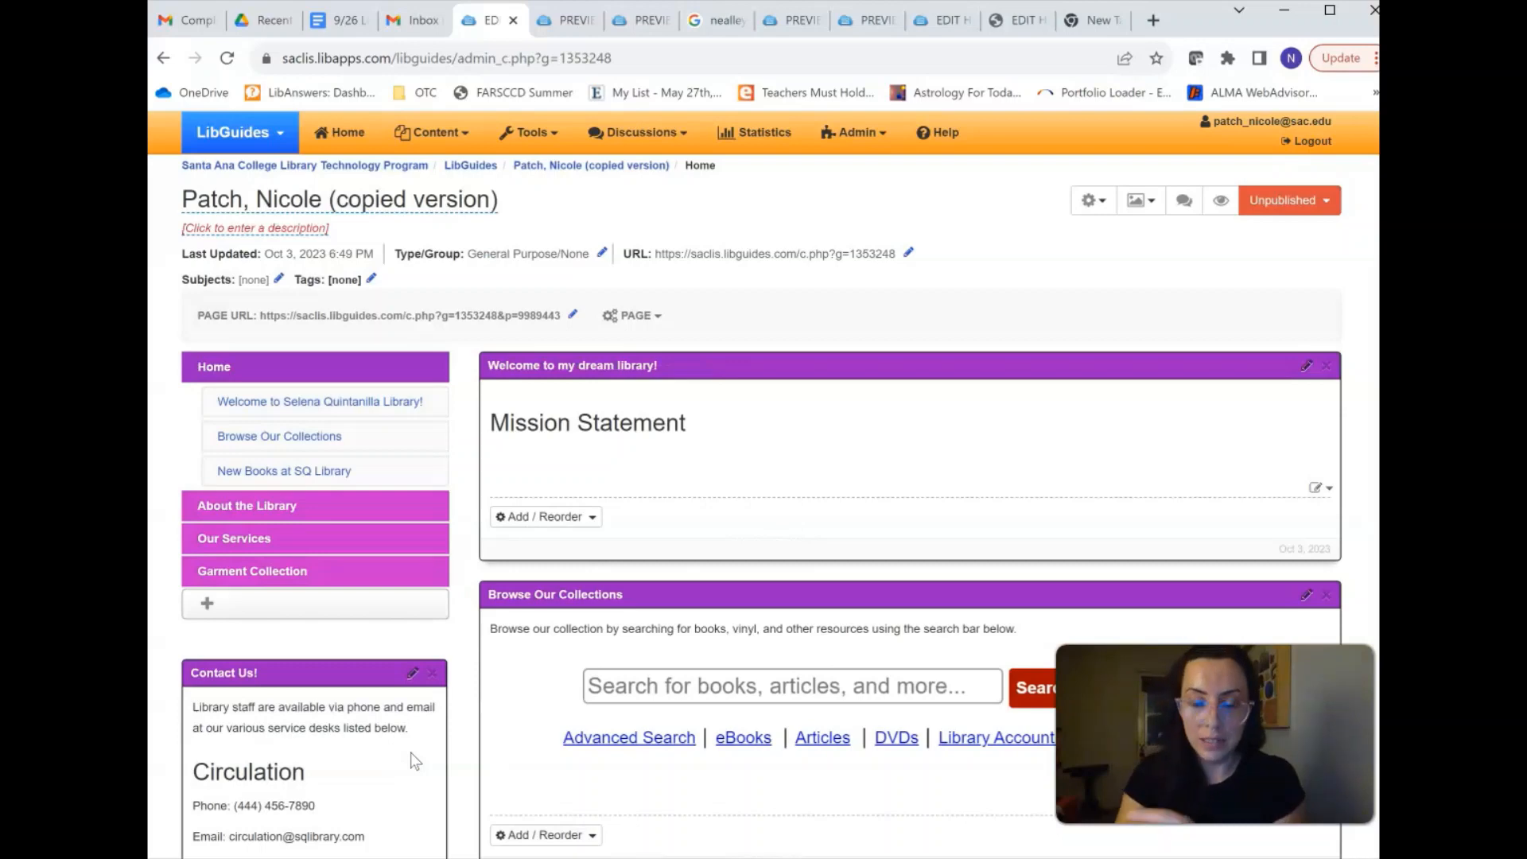
click(808, 476)
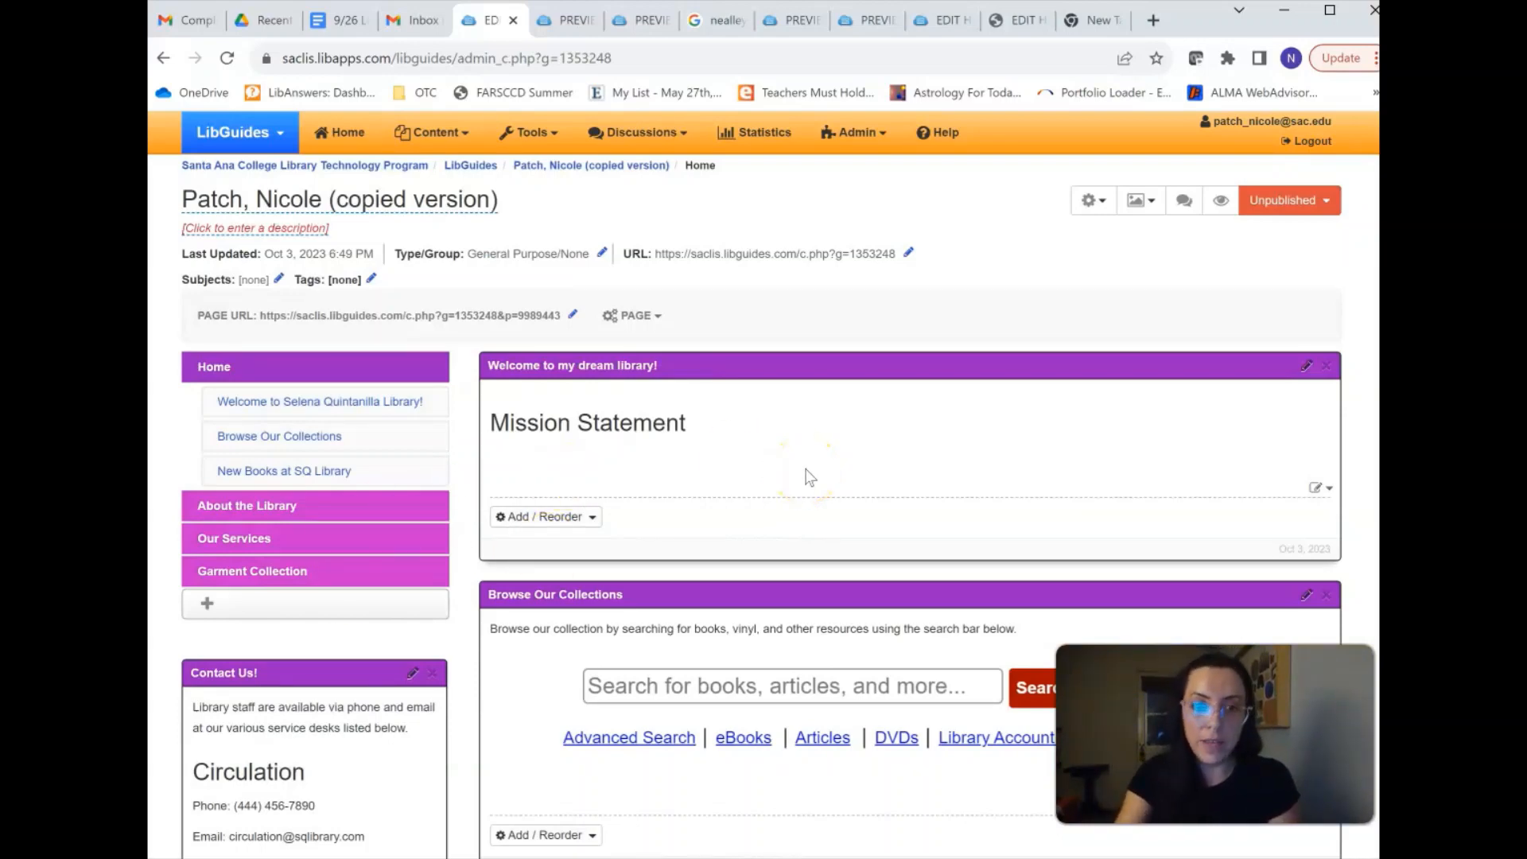
click(749, 380)
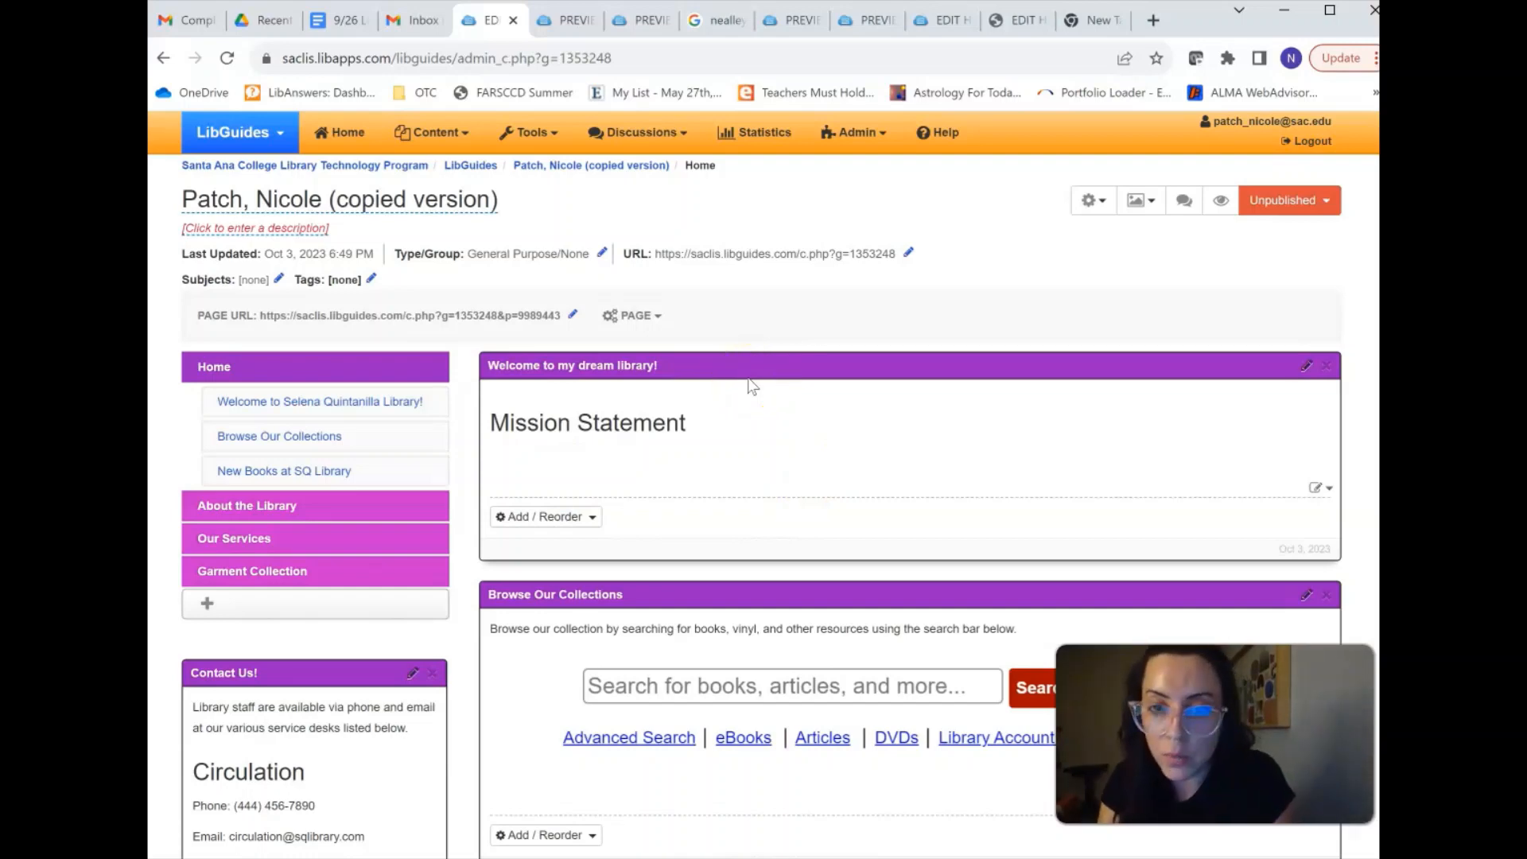
scroll(752, 385, down, 1)
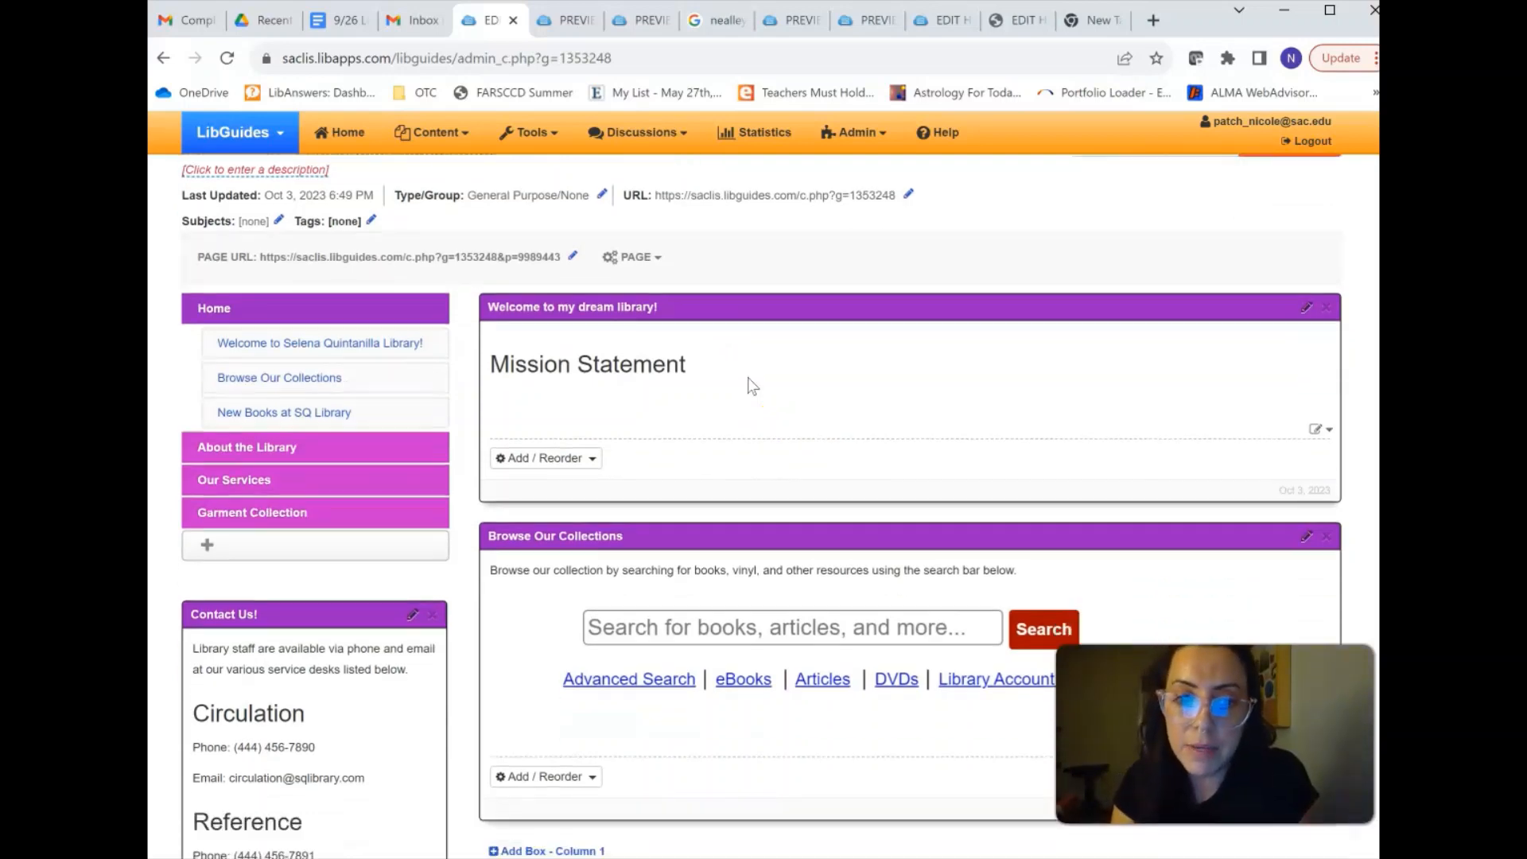
scroll(751, 386, down, 4)
click(762, 543)
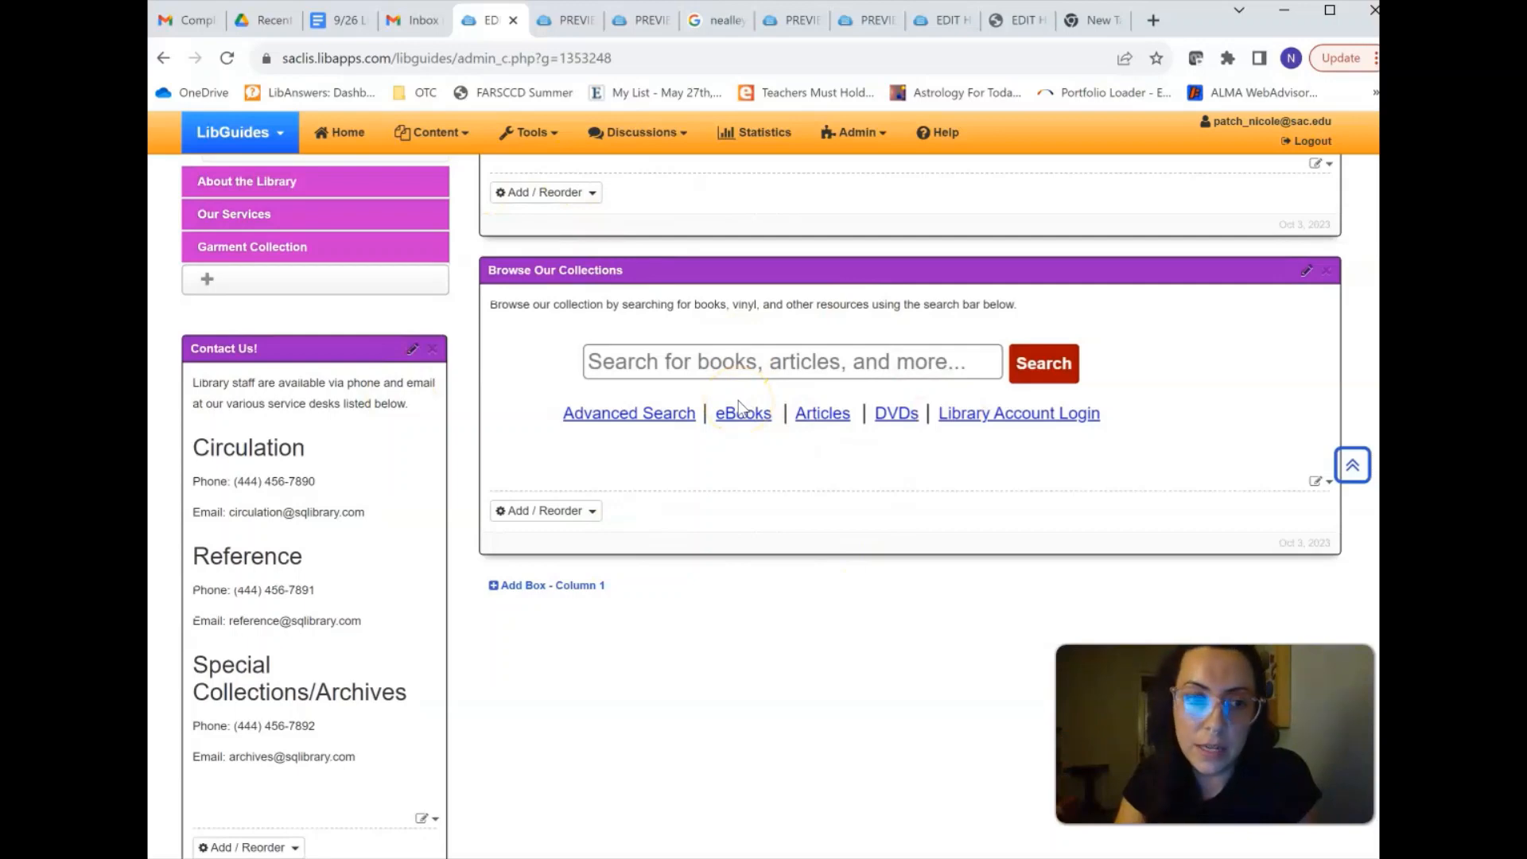
Open the guide's Garment Collection page
scroll(738, 401, up, 3)
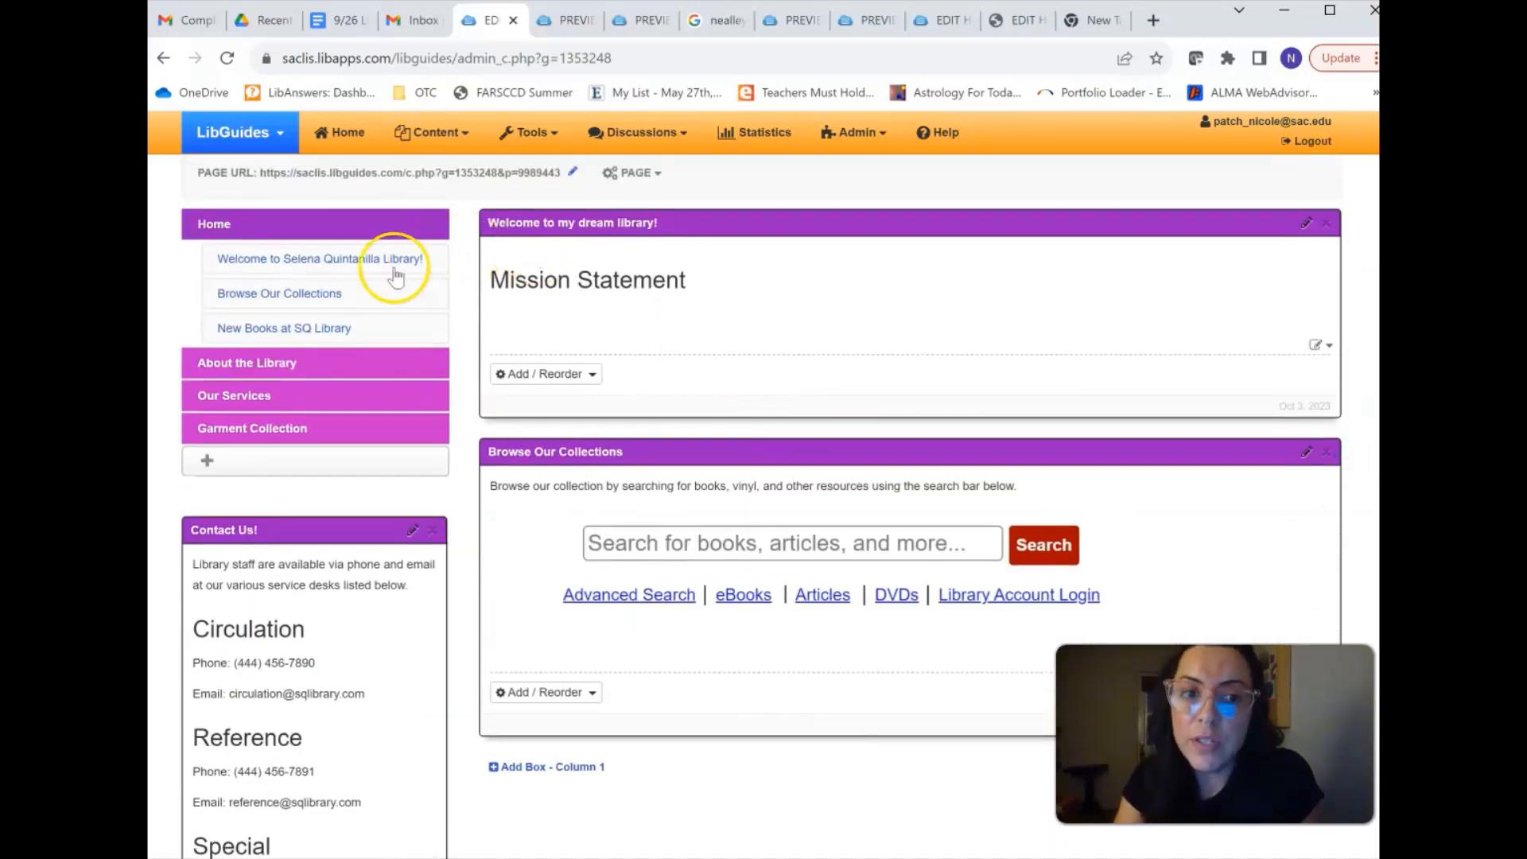
click(276, 368)
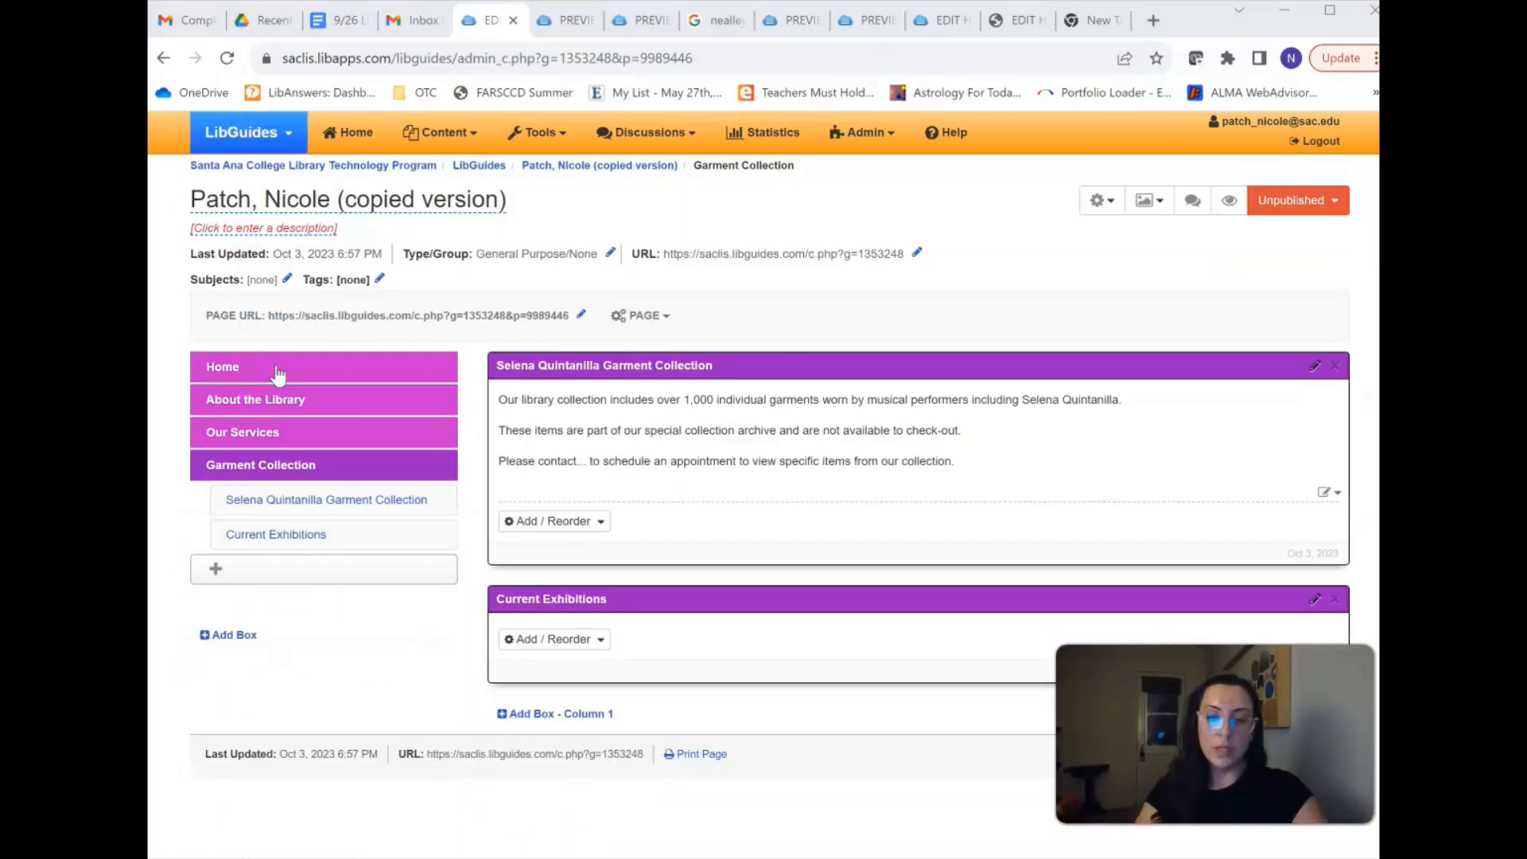
click(322, 476)
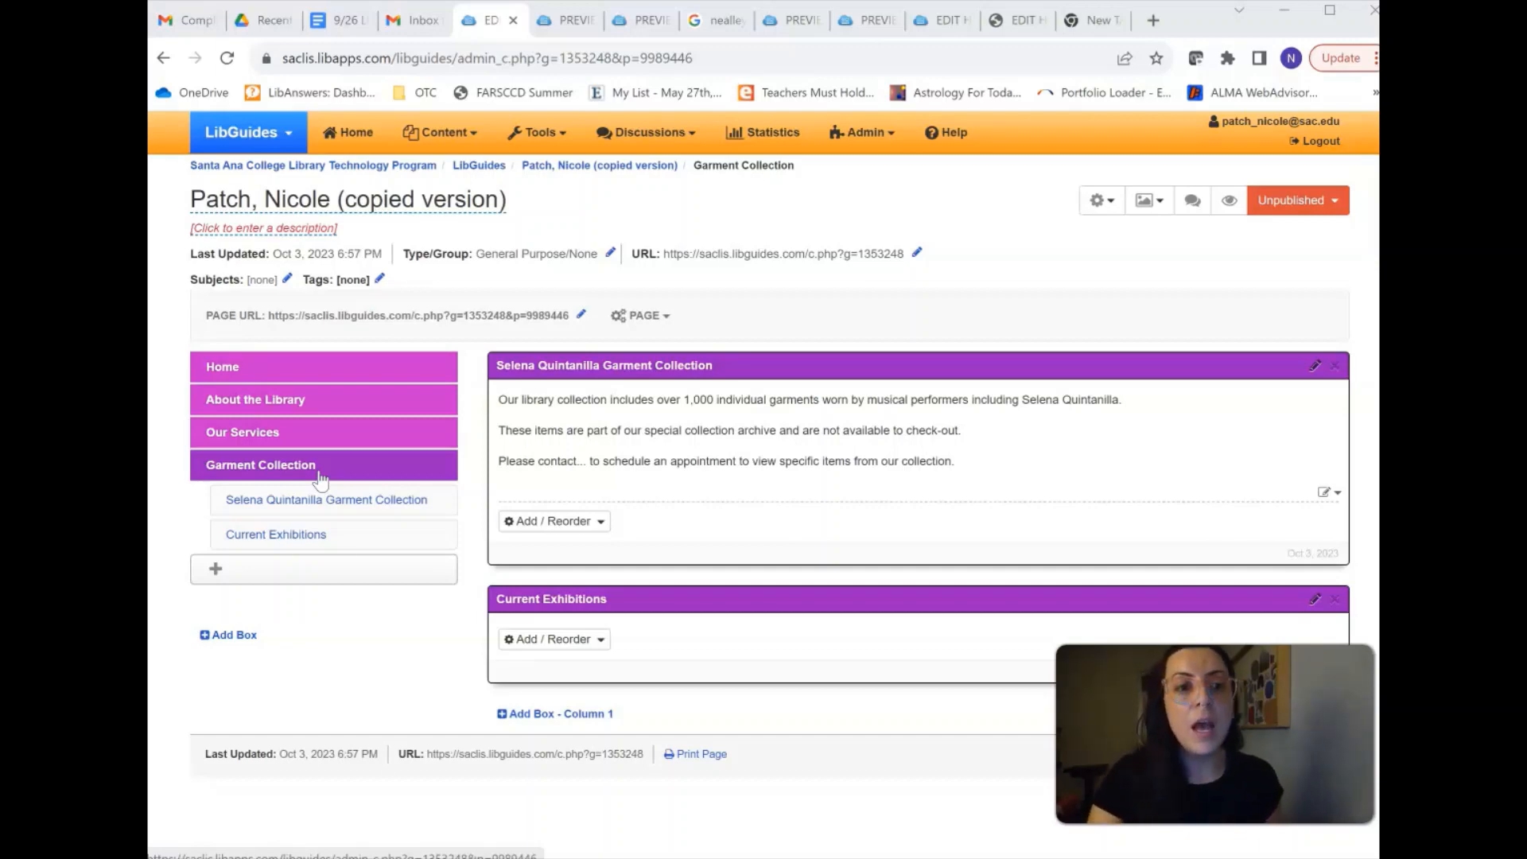
click(307, 466)
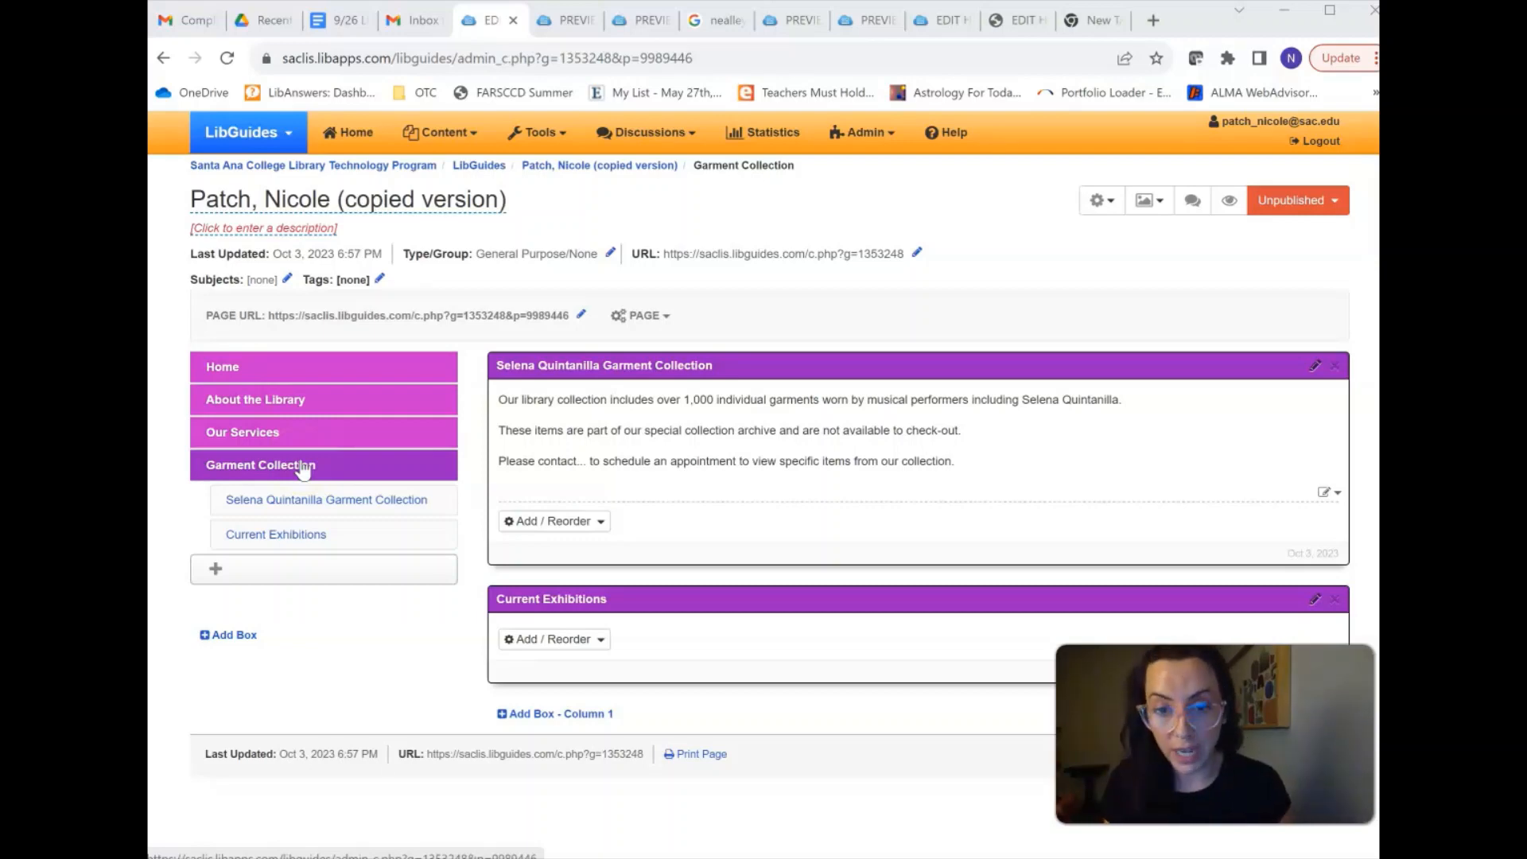
click(334, 467)
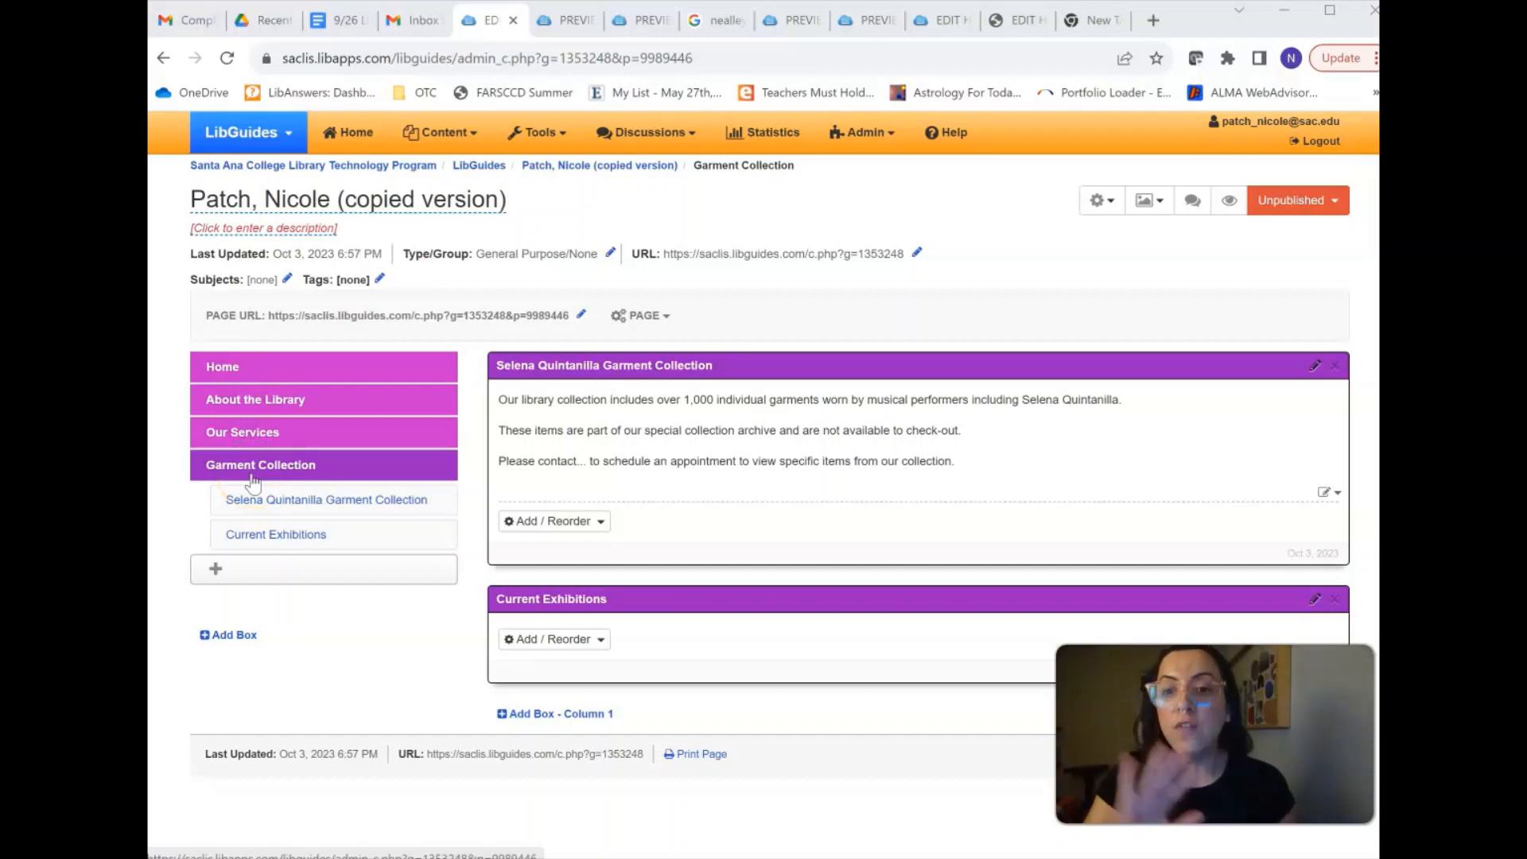
Rename the Garment Collection page to "Special Feature" in its page properties and save it
click(662, 317)
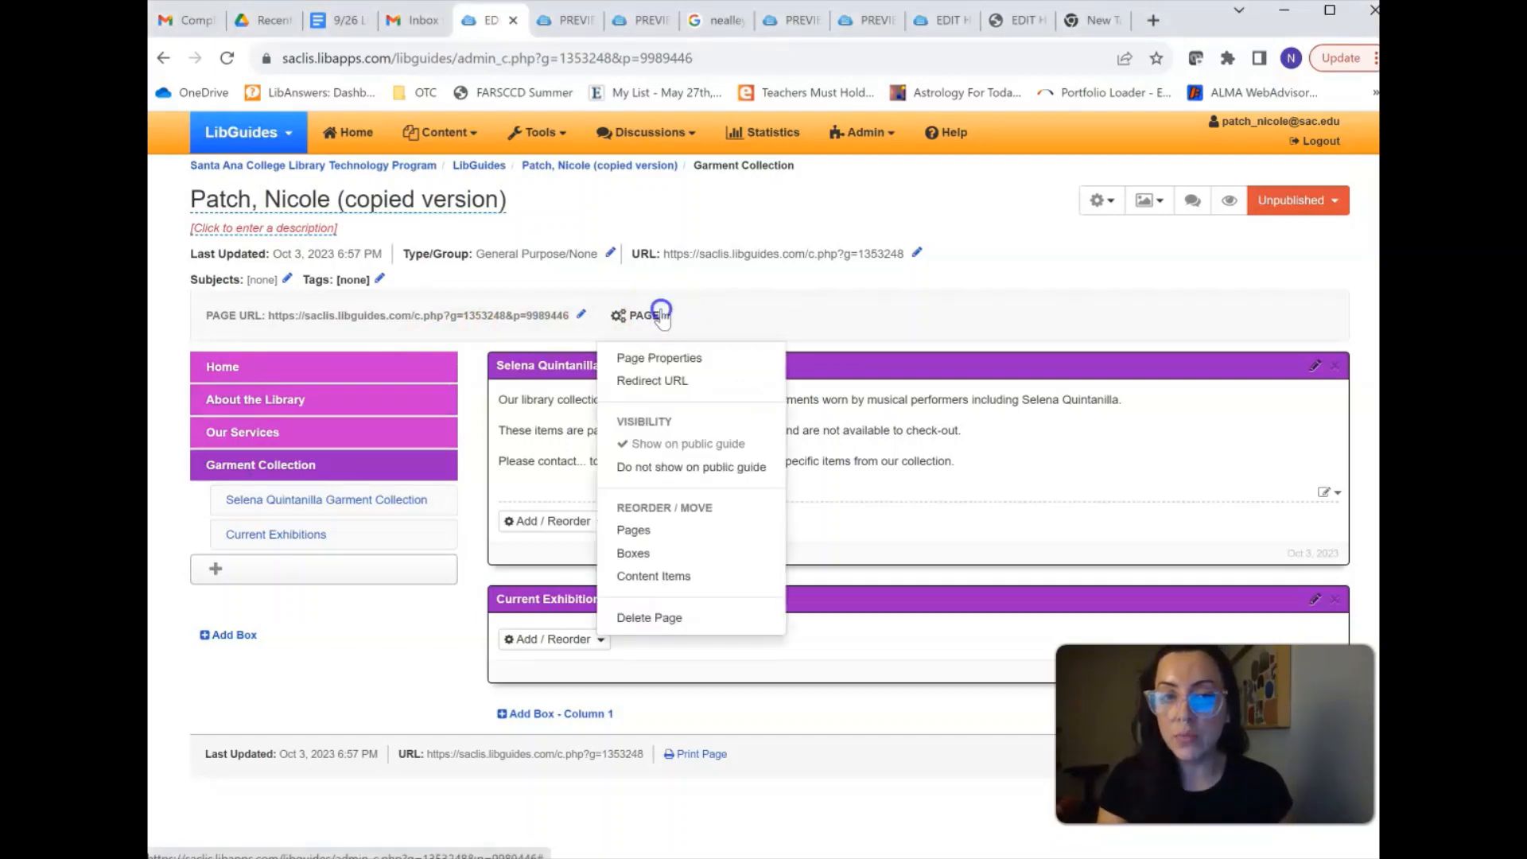
click(693, 358)
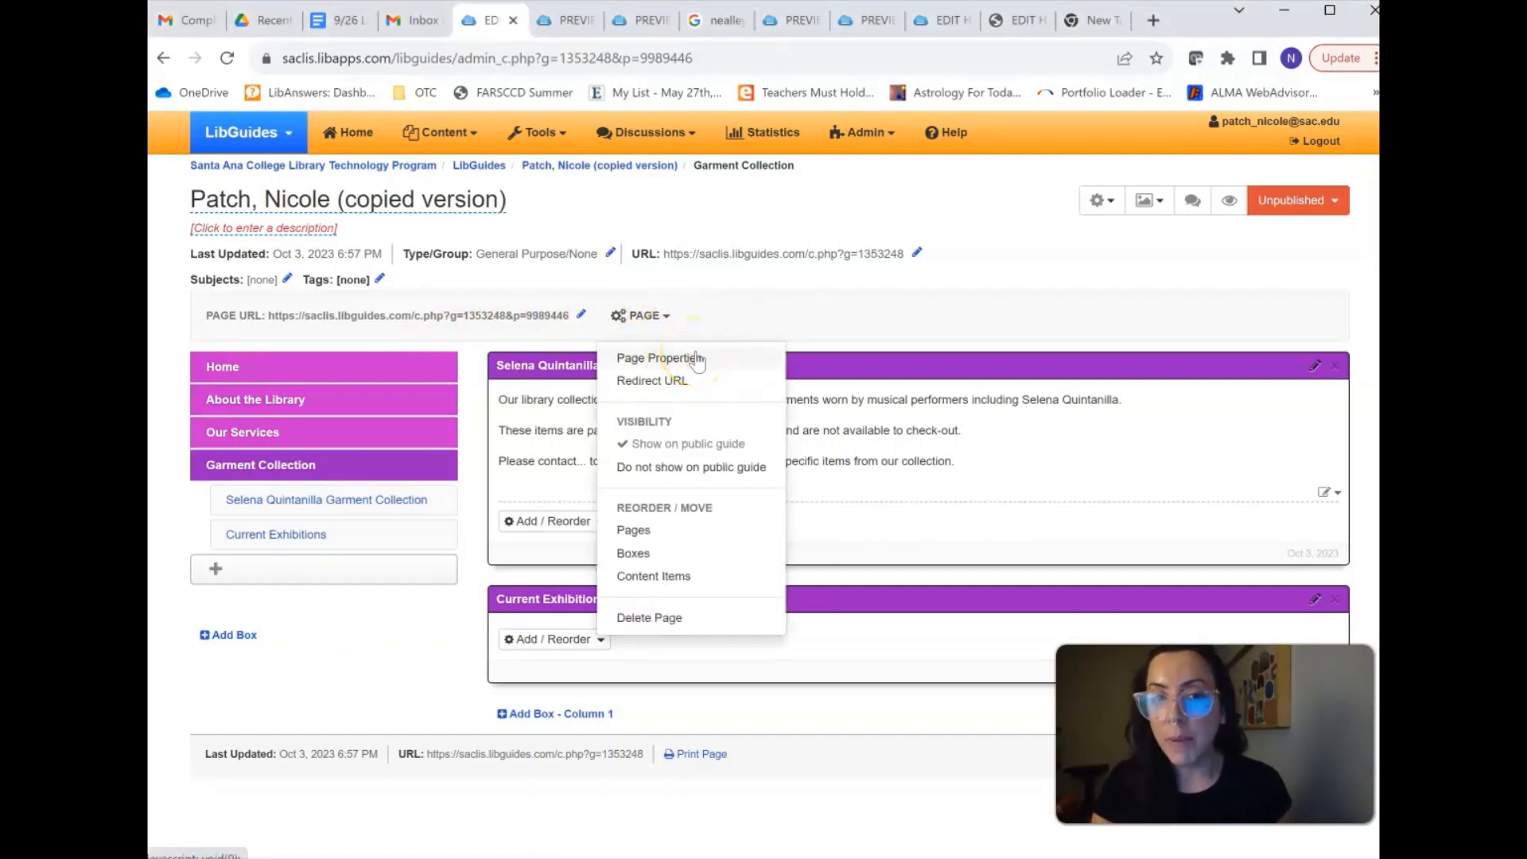
click(697, 358)
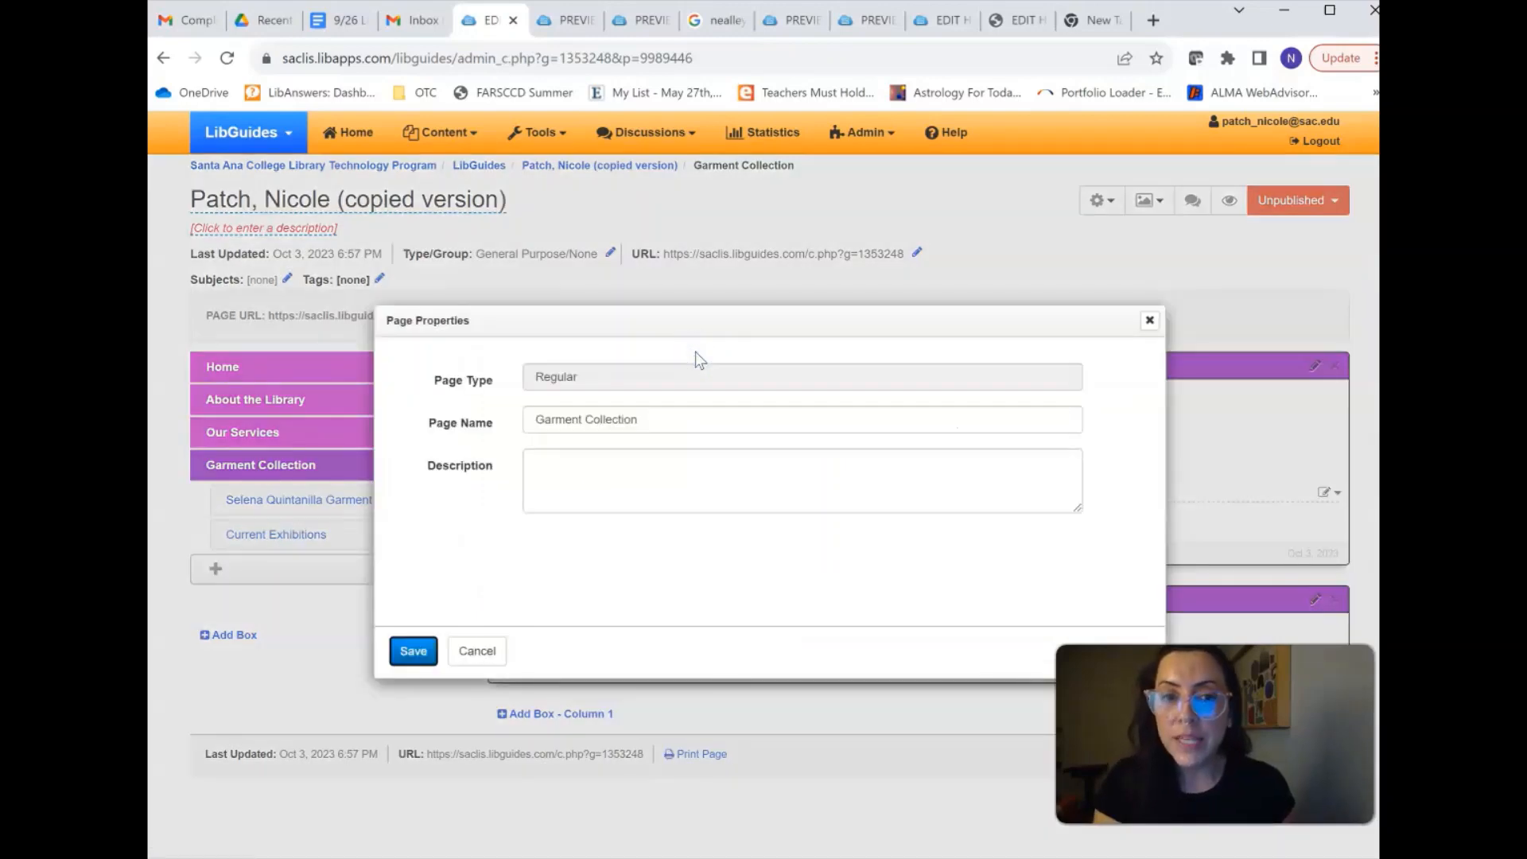
click(690, 422)
triple_click(690, 421)
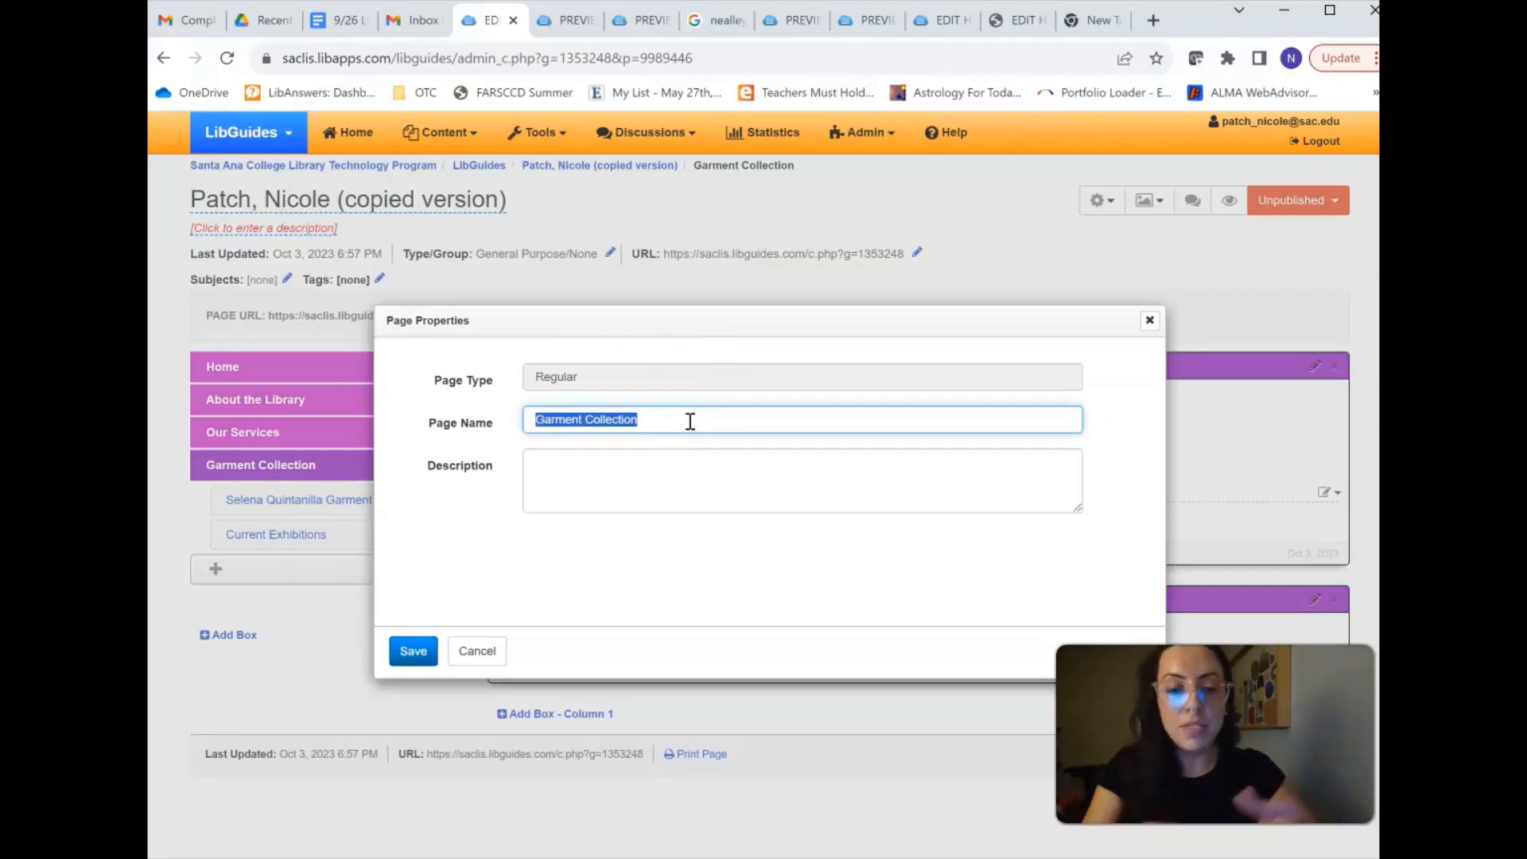
text(SPec)
key(BackSpace)
key(BackSpace)
key(BackSpace)
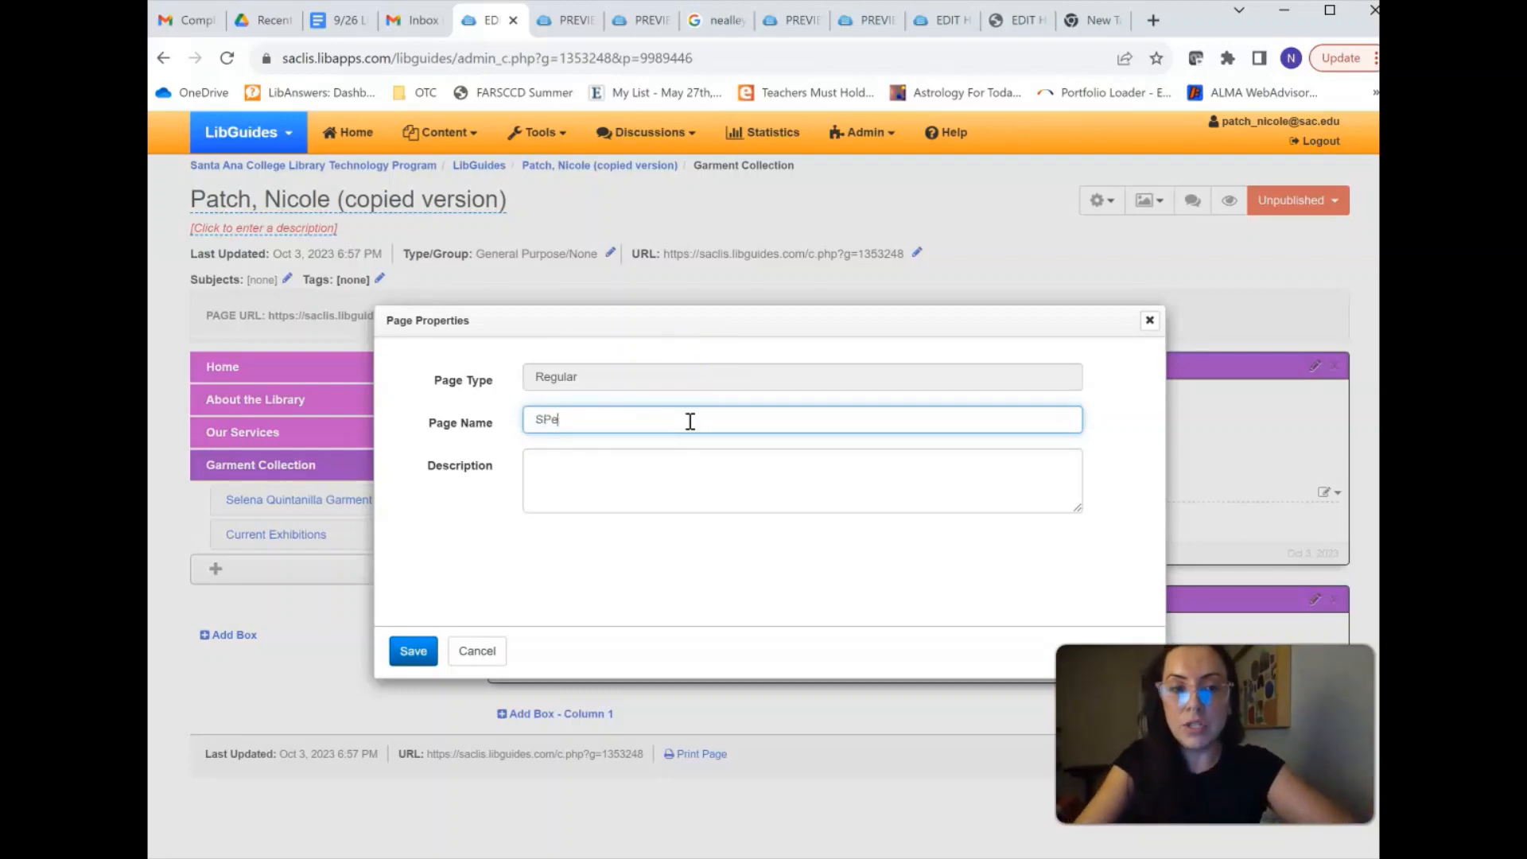
text(pecial Feature)
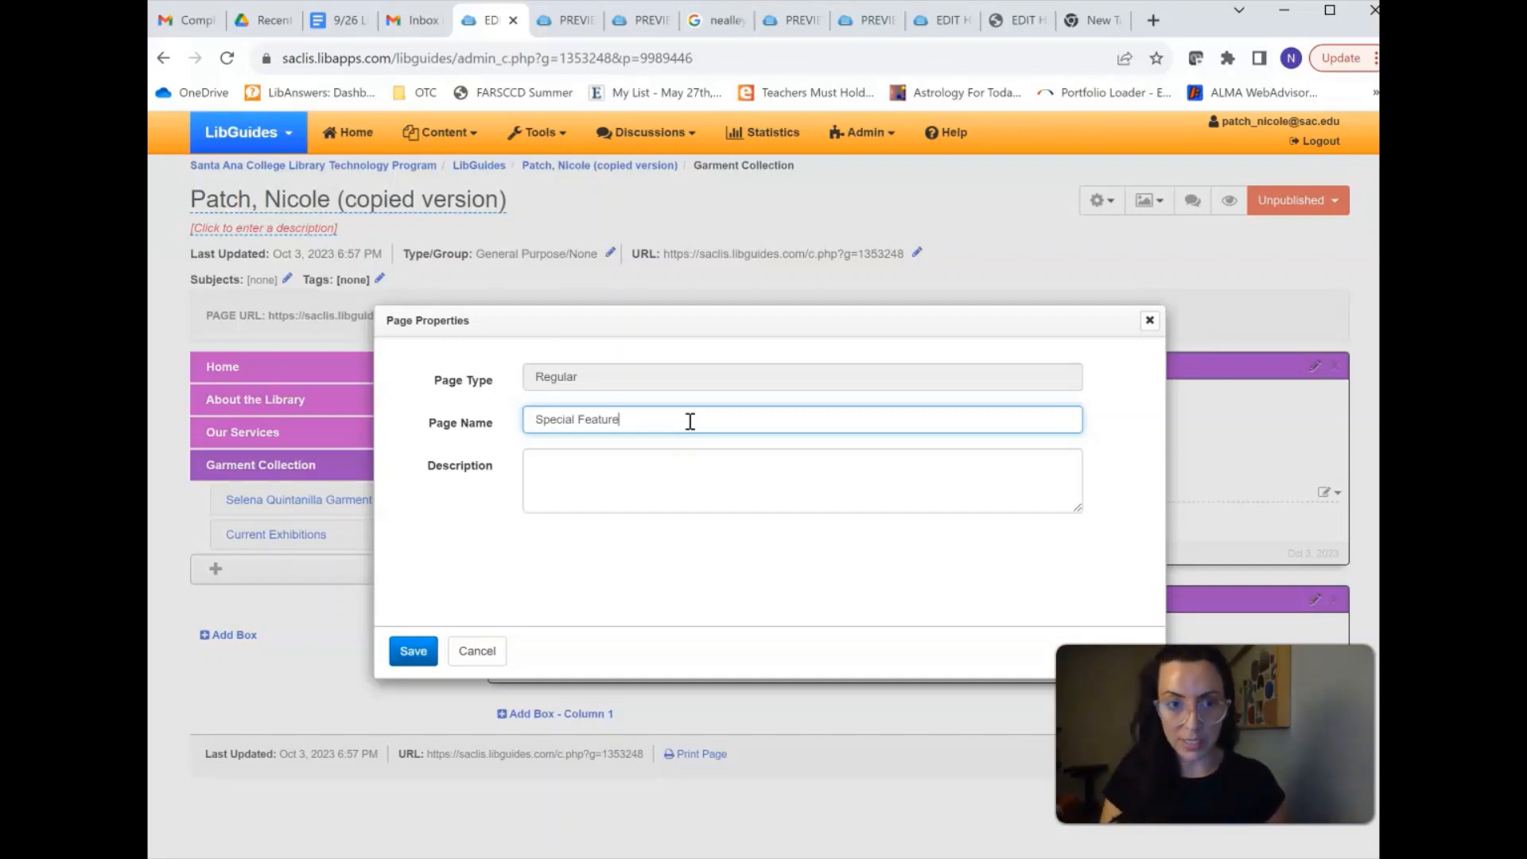
click(412, 651)
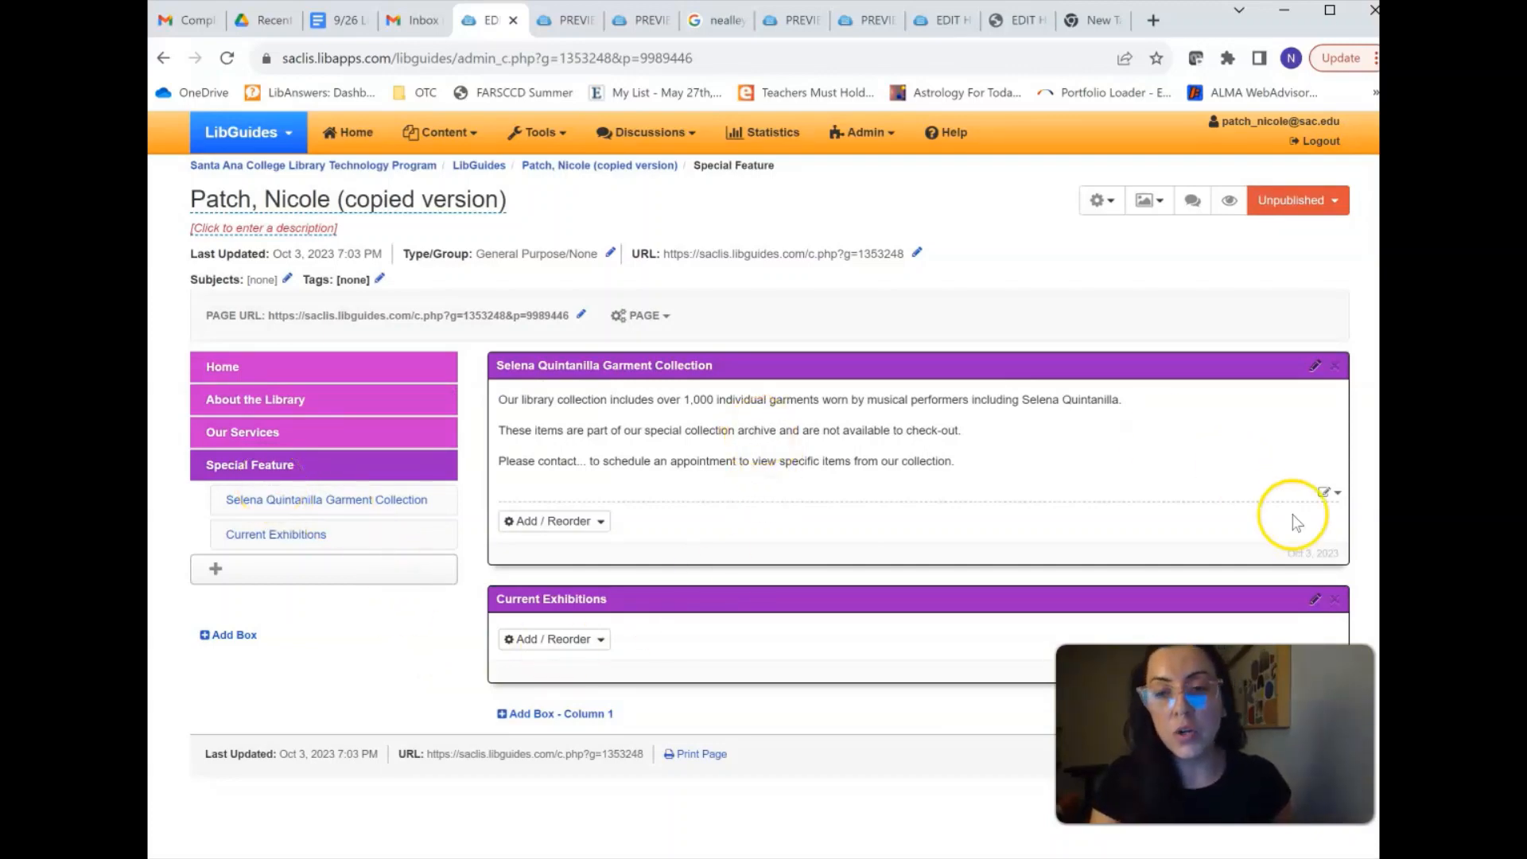
Delete the Selena Quintanilla Garment Collection and Current Exhibitions boxes from the Special Feature page, and reload the page
click(1334, 365)
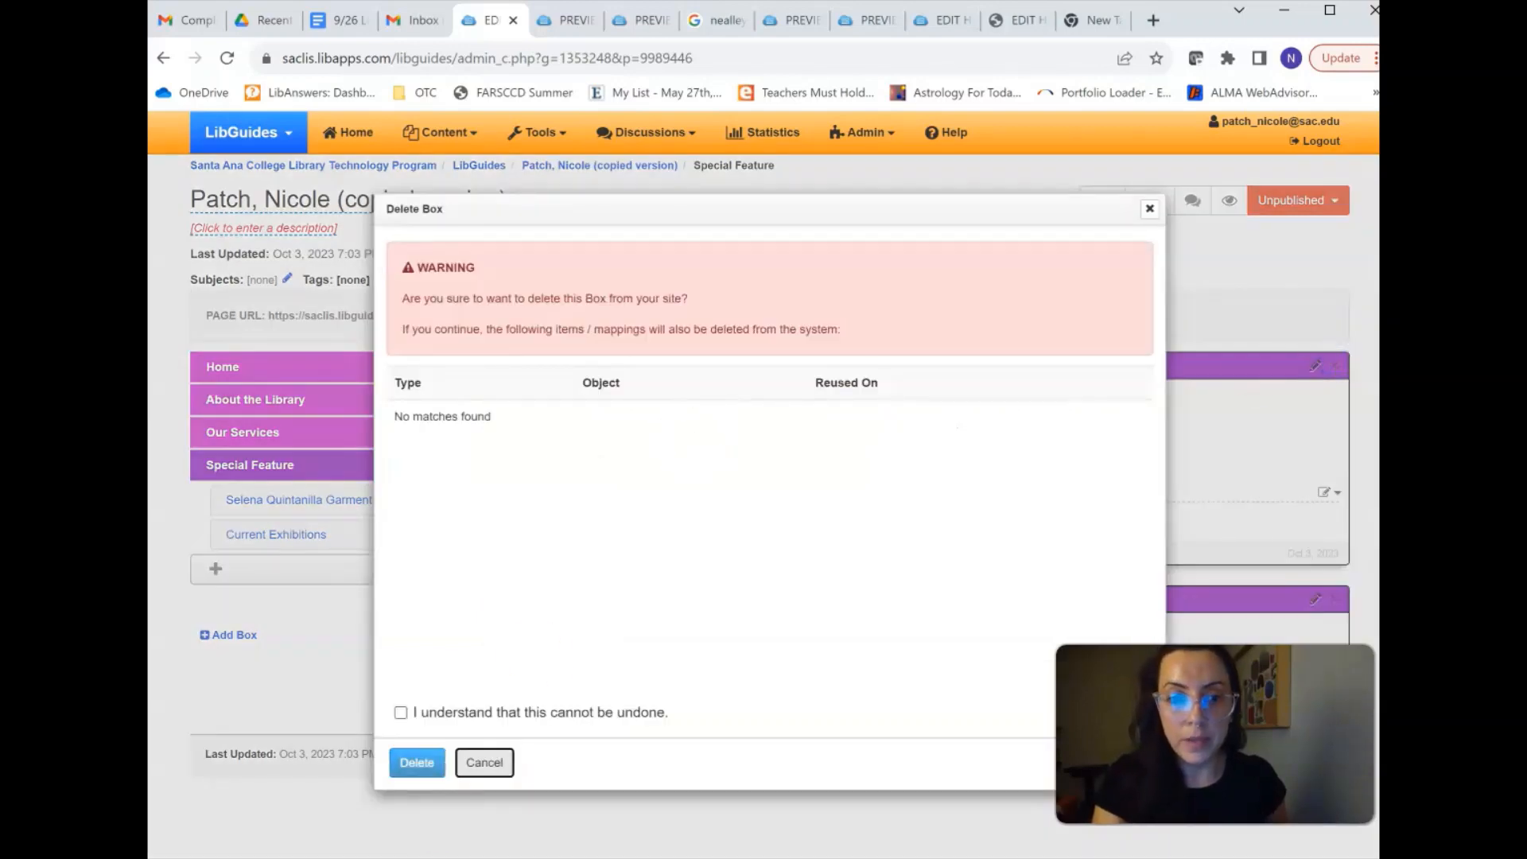
click(401, 712)
click(416, 764)
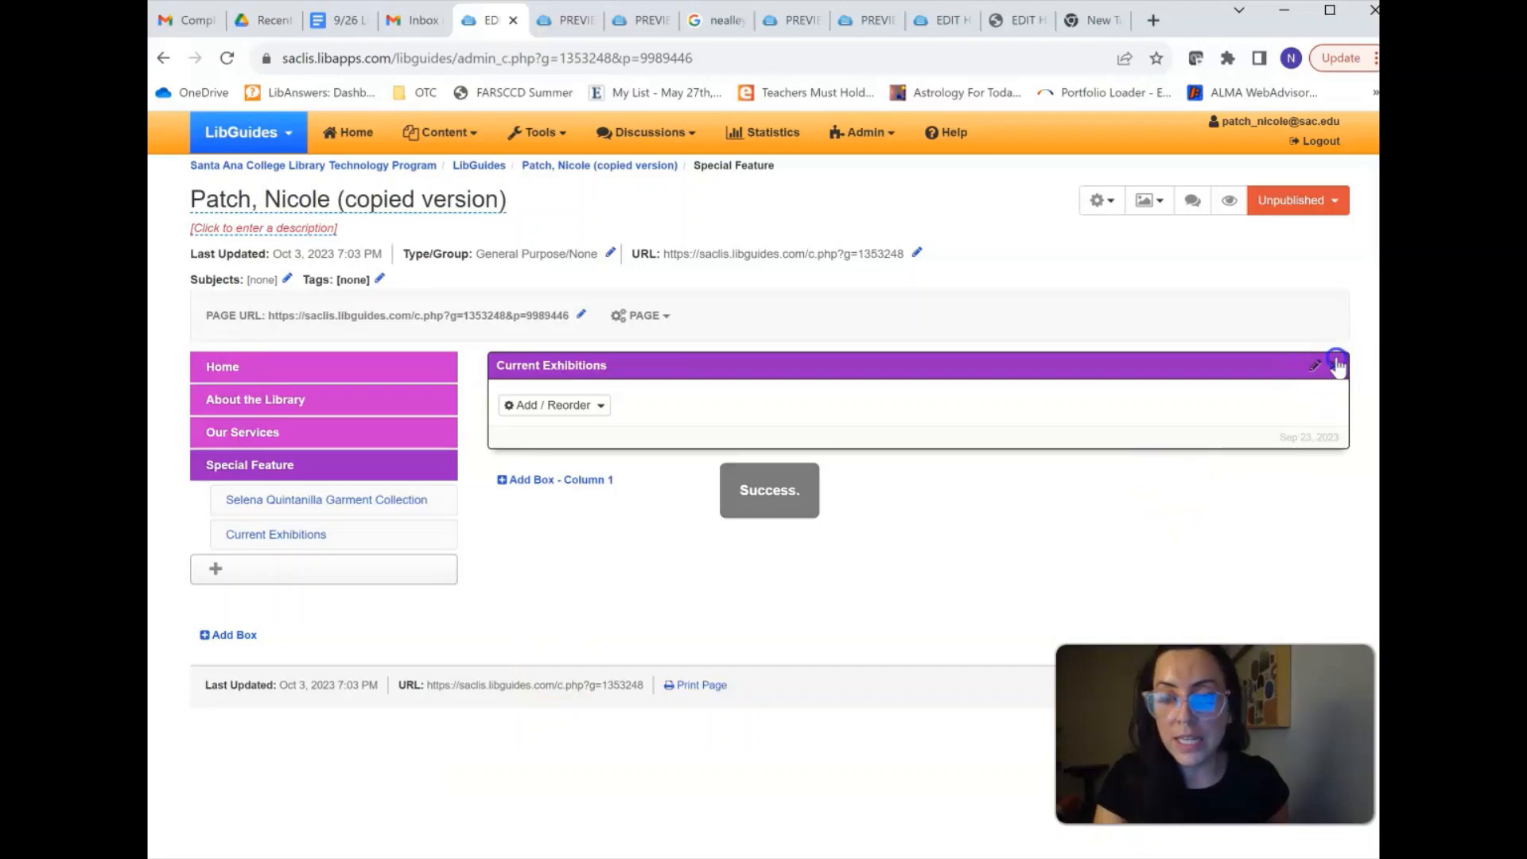
click(1334, 365)
click(400, 713)
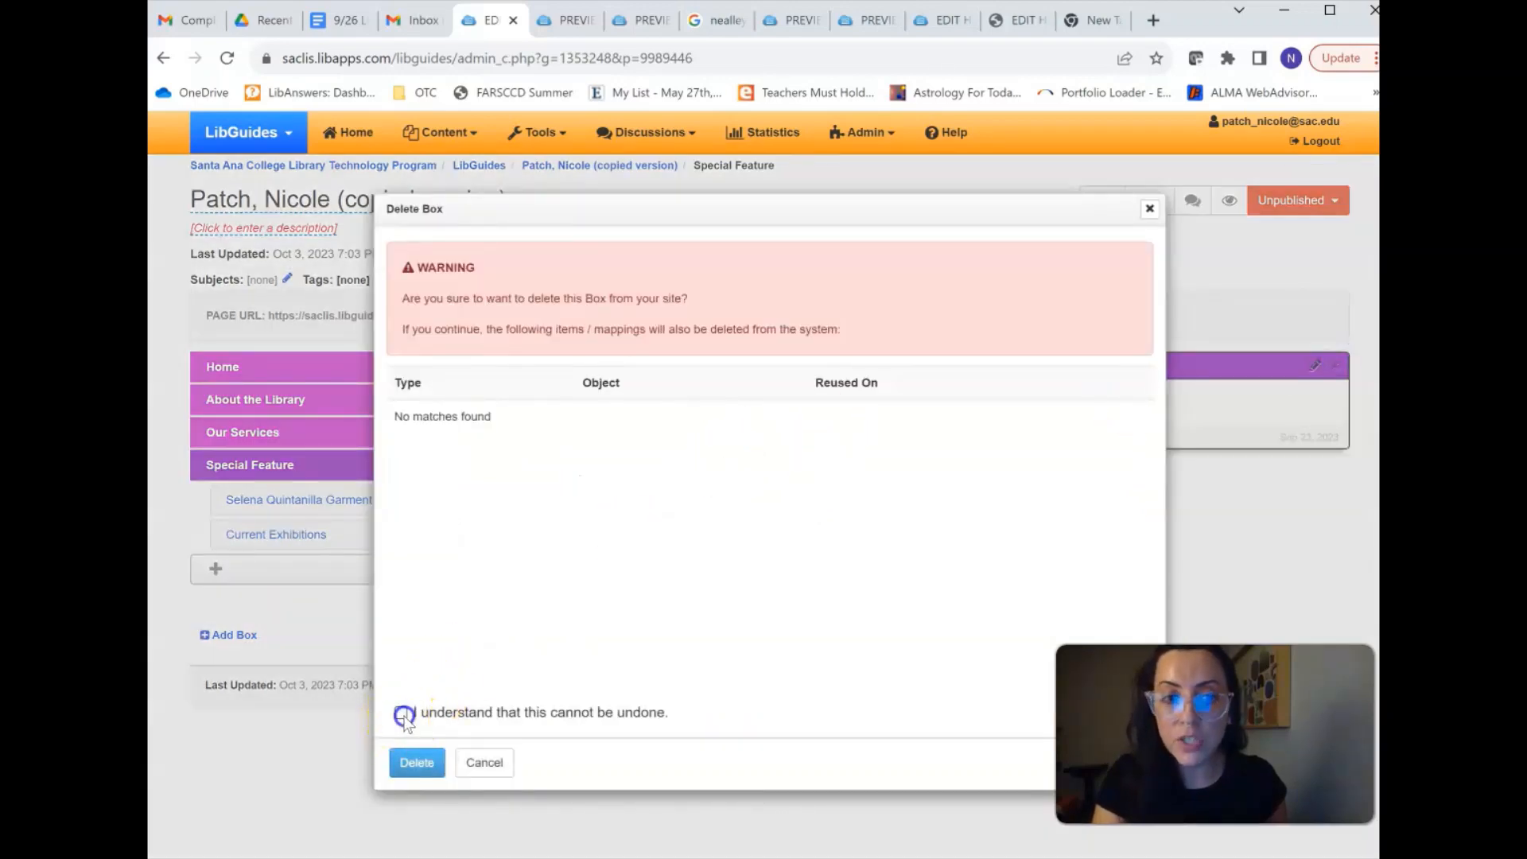
click(415, 761)
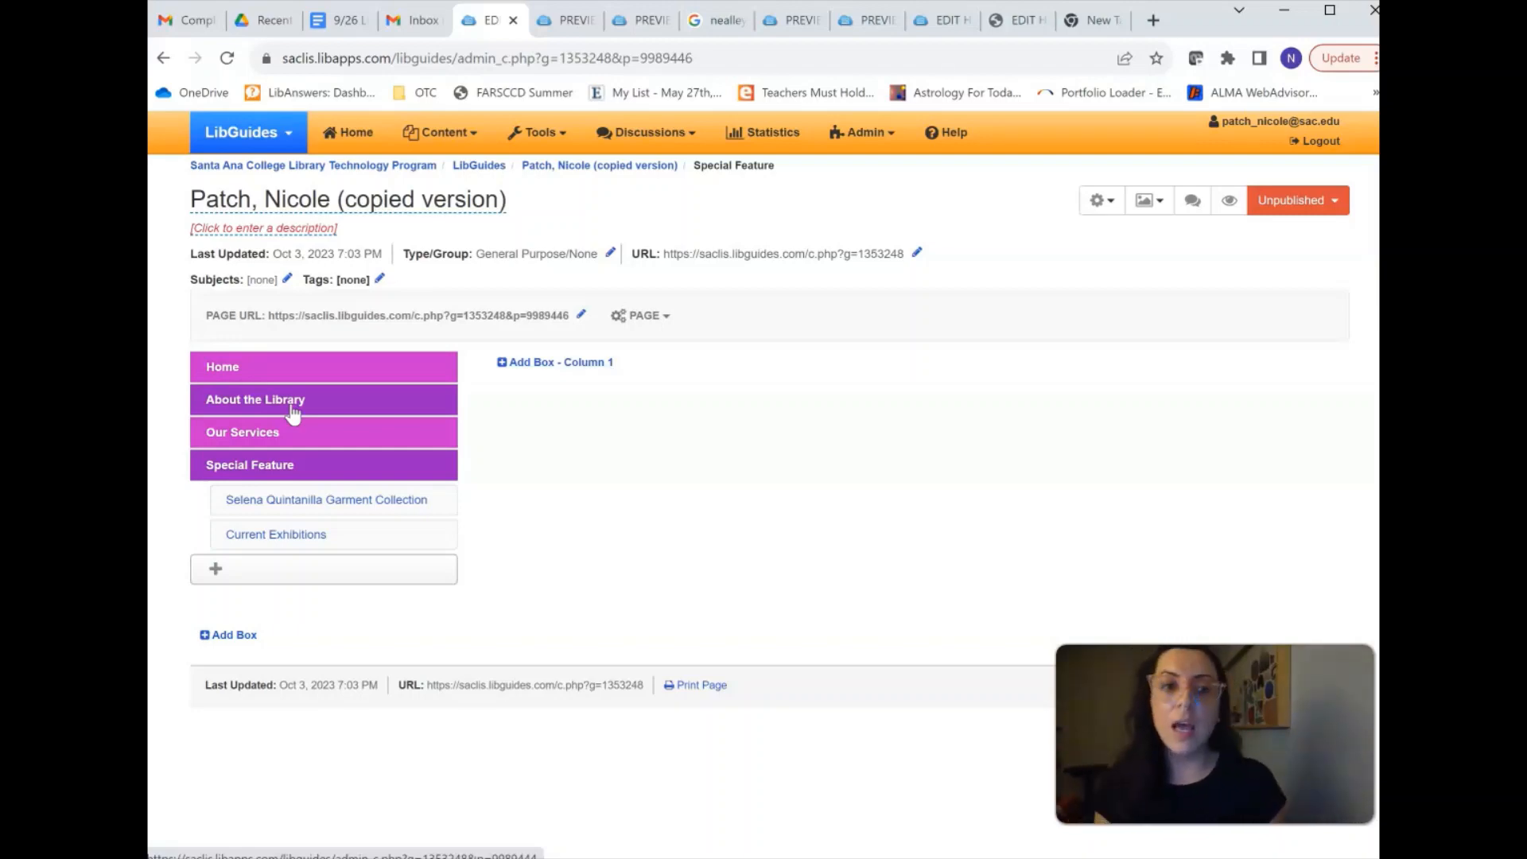
click(227, 59)
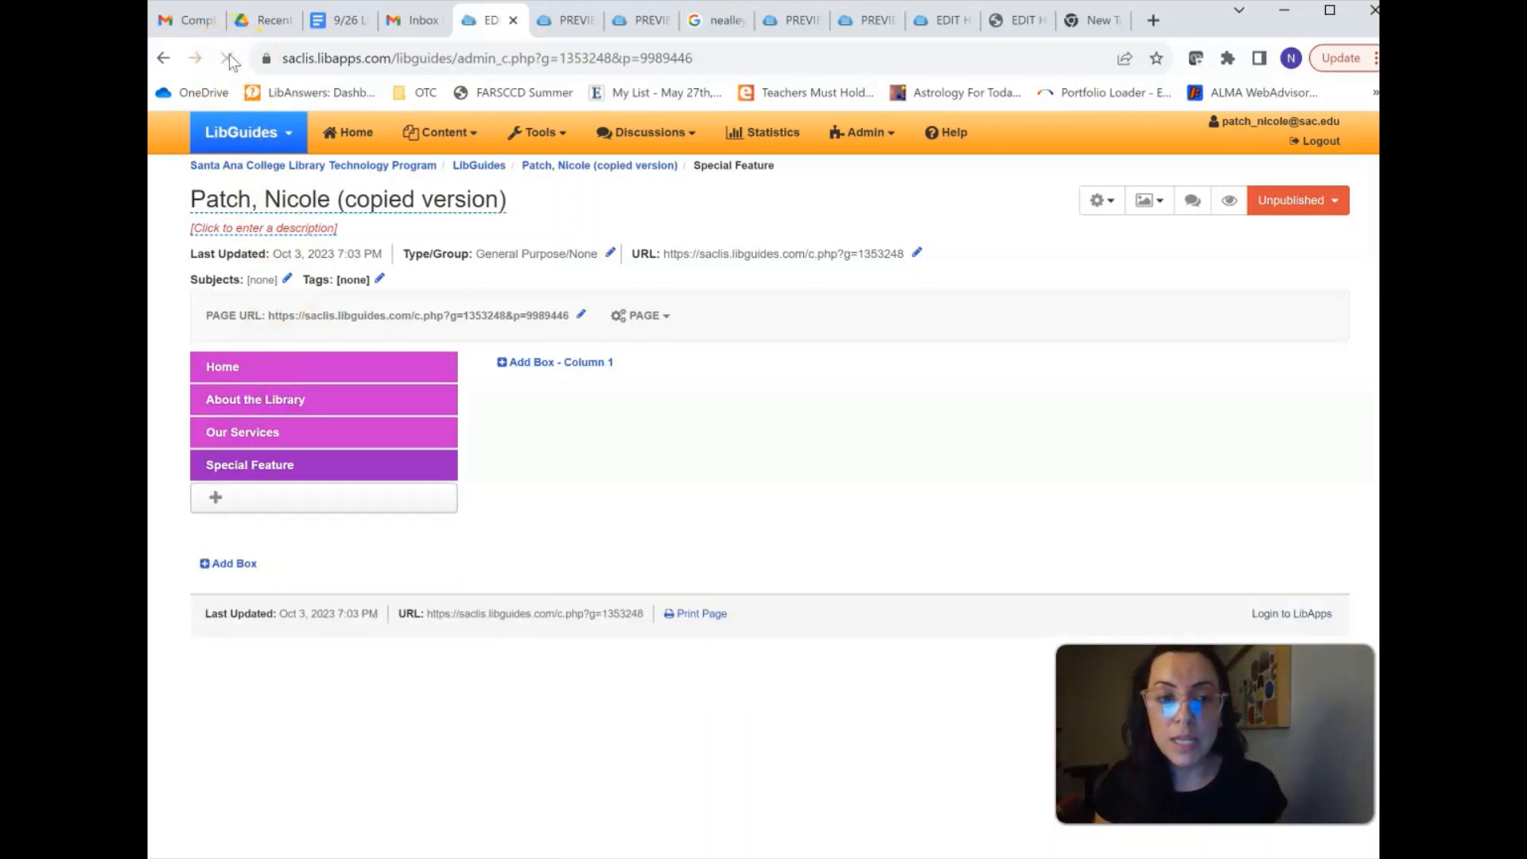